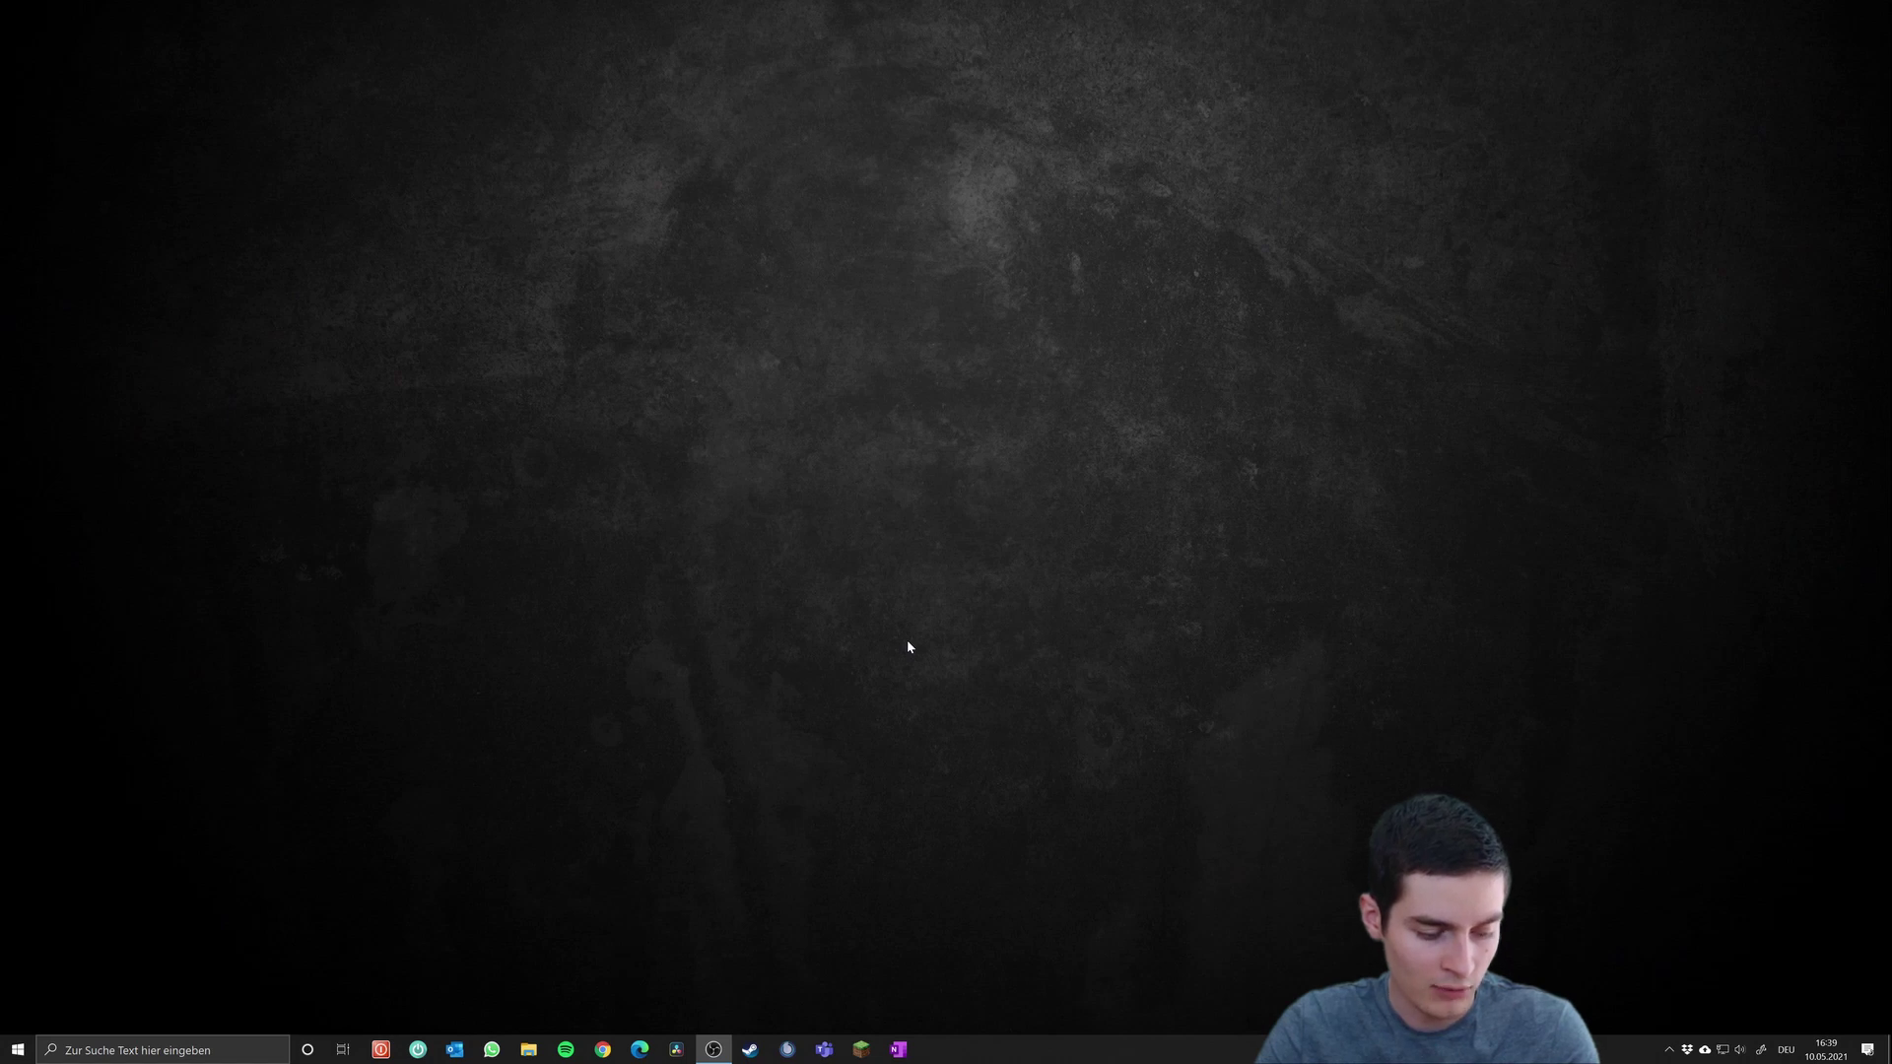
Step: Open the Sicherung page under Update und Sicherheit in the Windows settings
key("super+i")
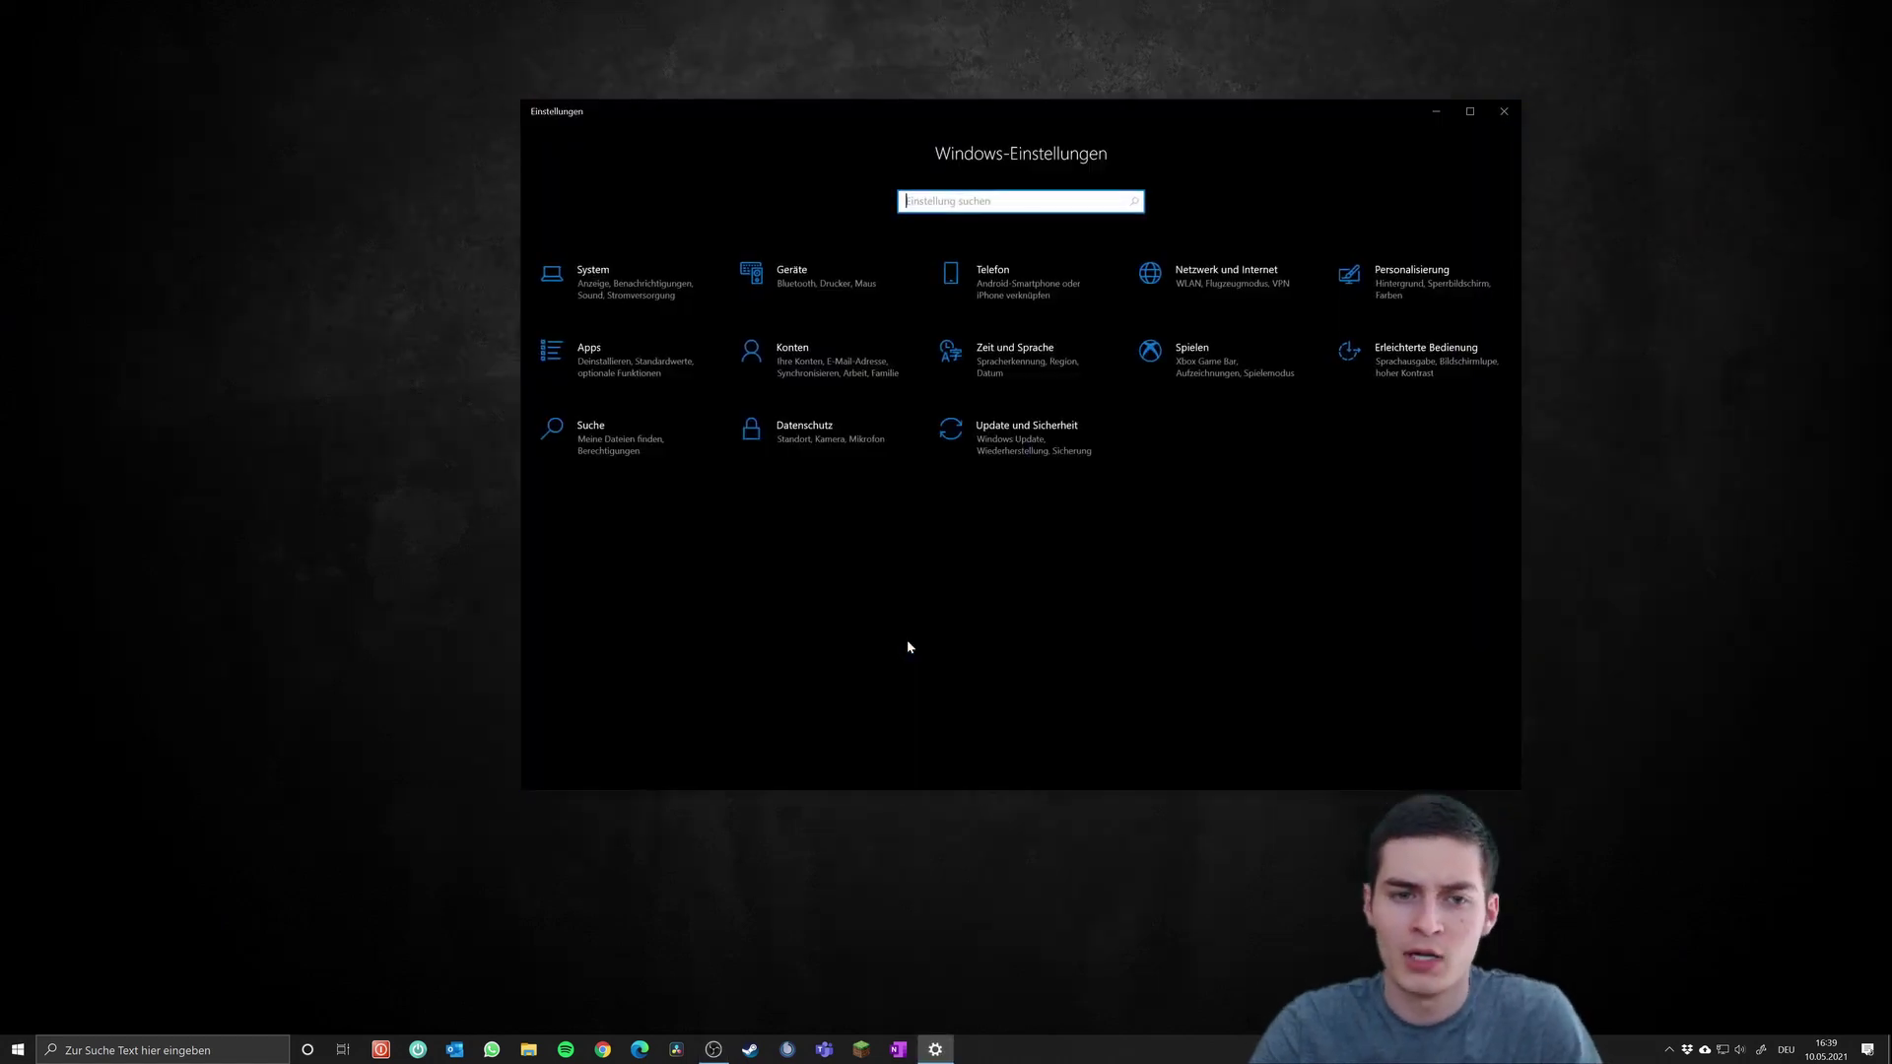
left_click(1041, 446)
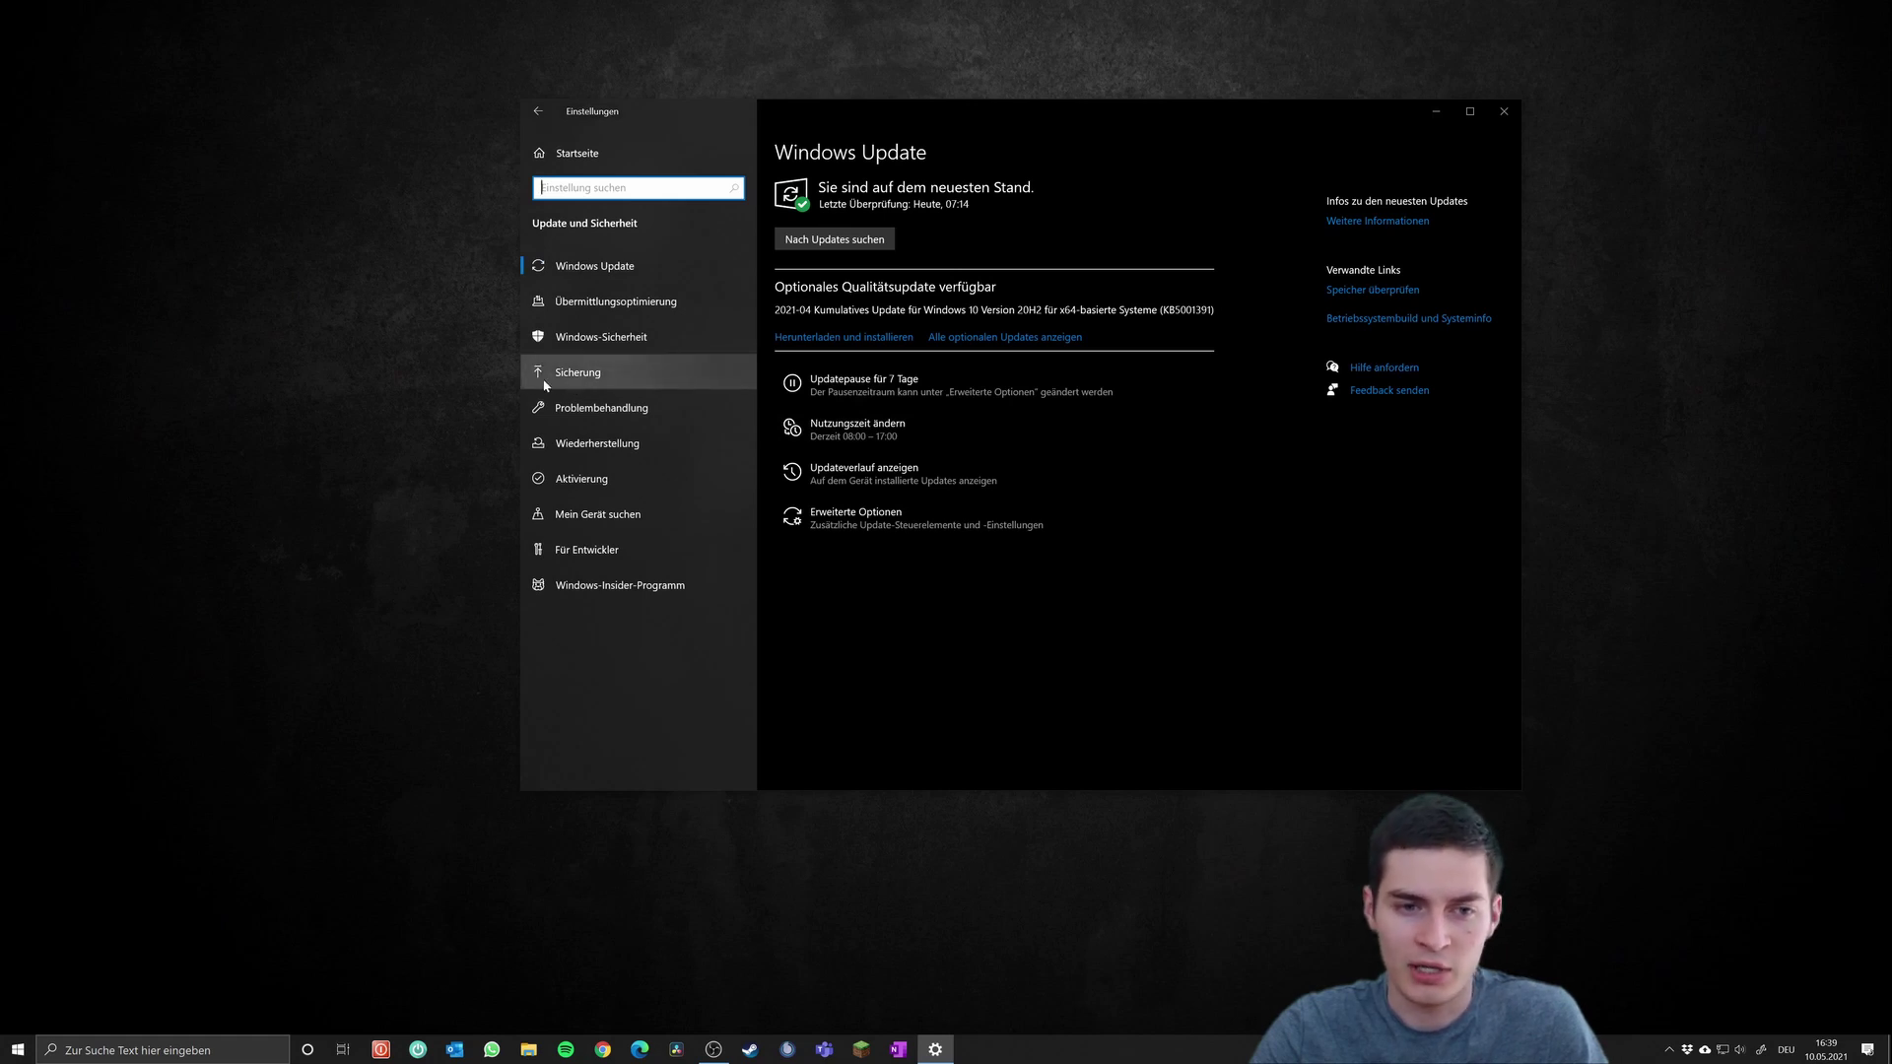
left_click(627, 385)
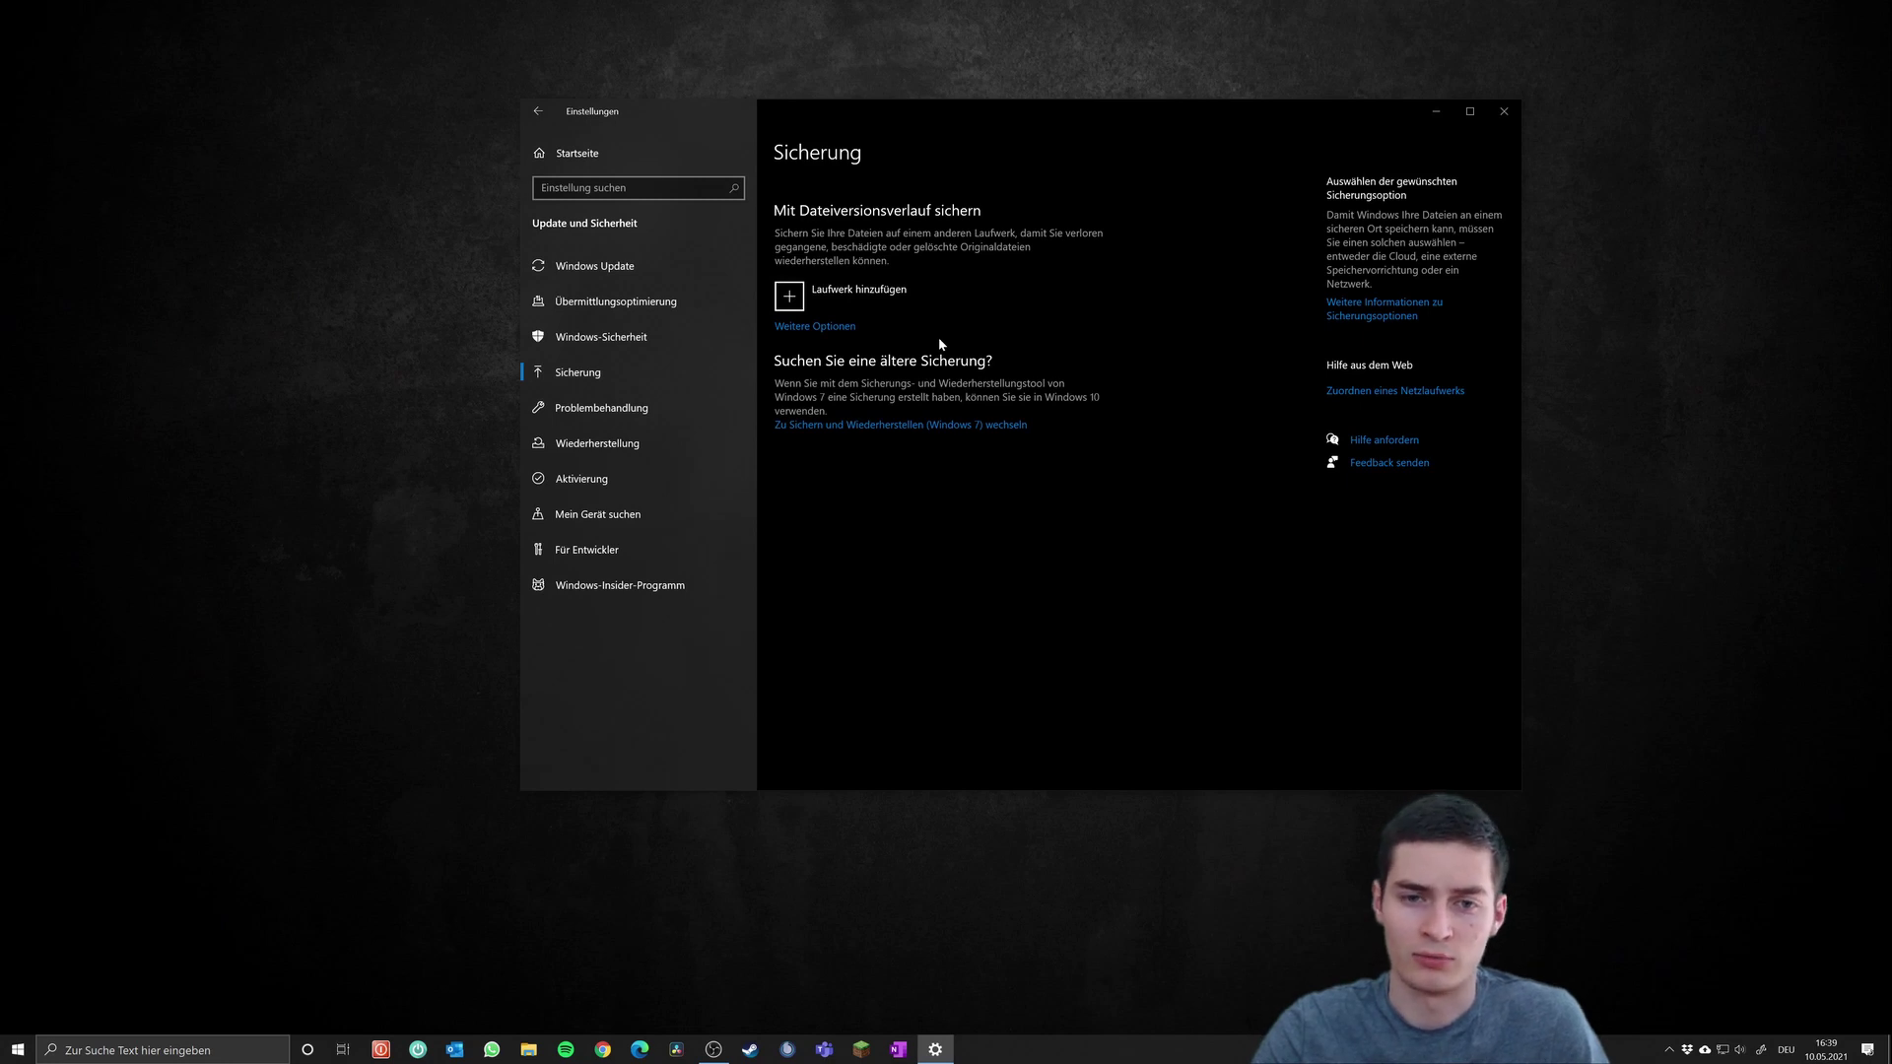
Step: Look at the selectable backup drives and the Dateiversionsverlauf control panel page, and return to the Sicherung page
left_click(806, 298)
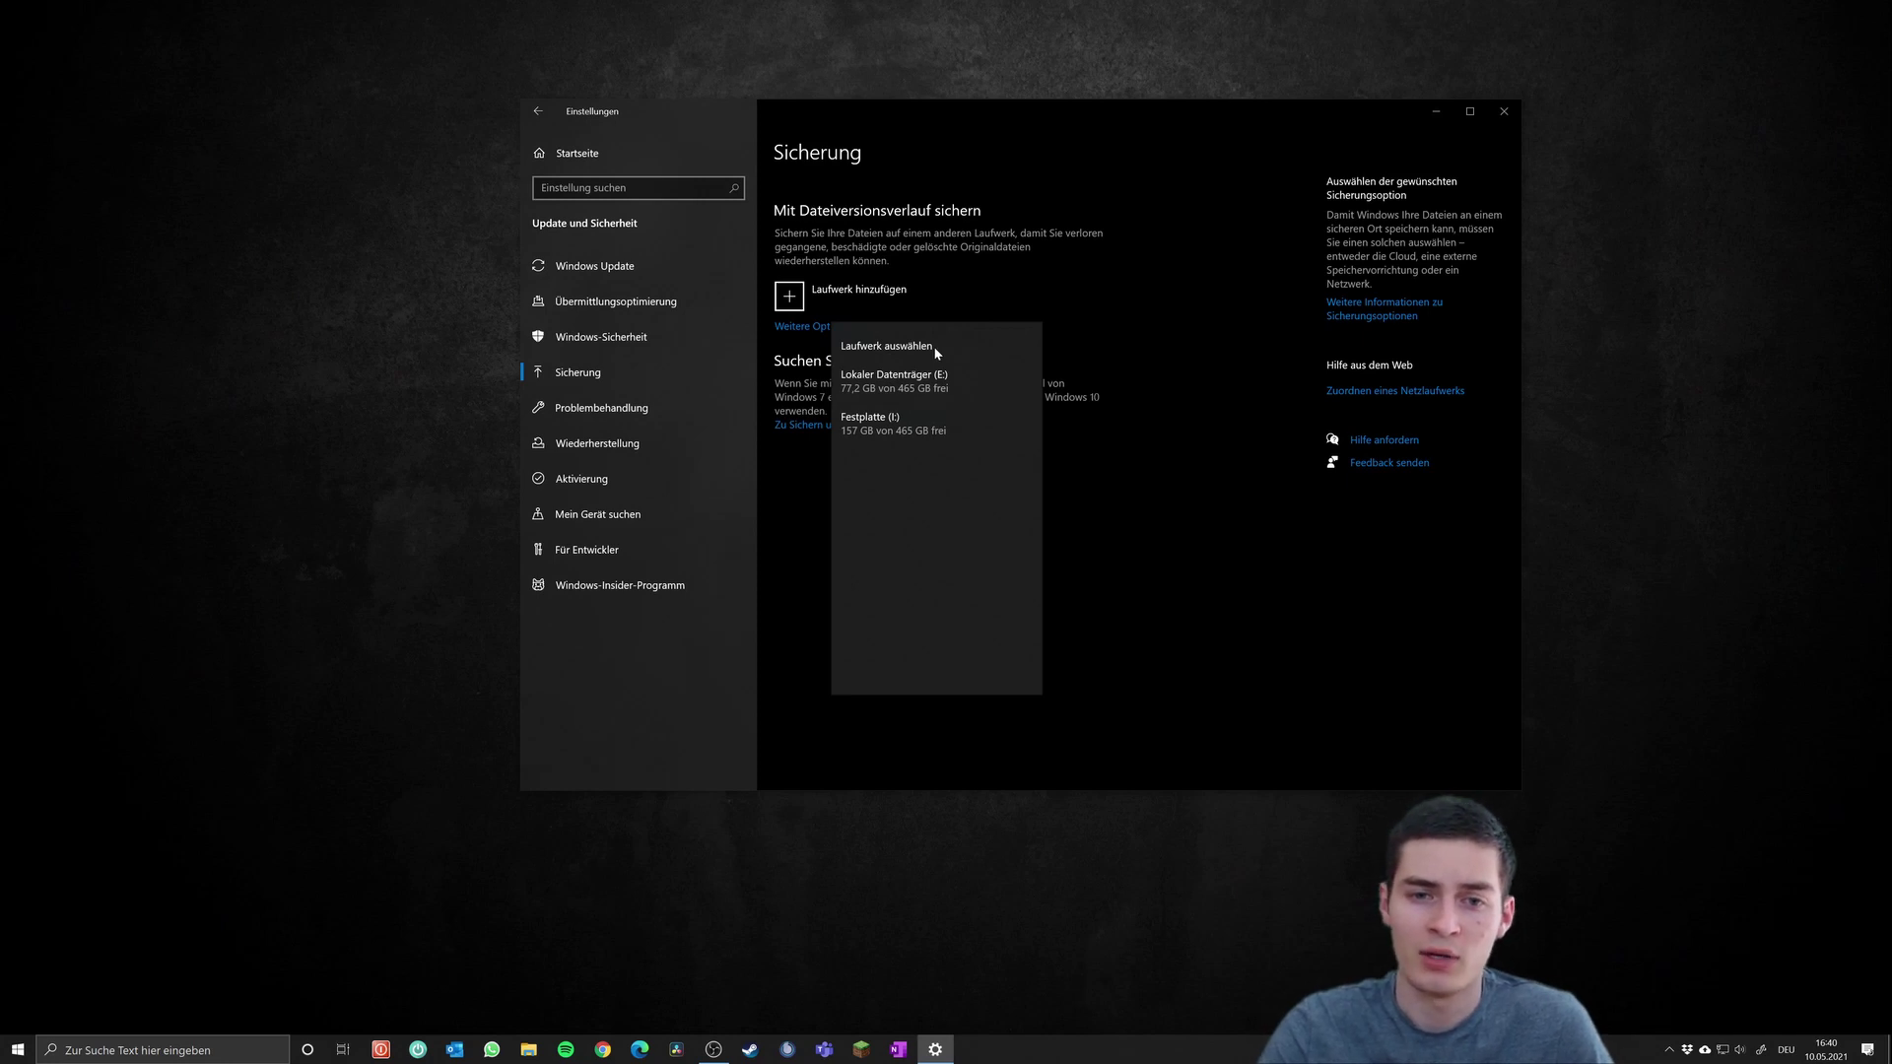
left_click(970, 309)
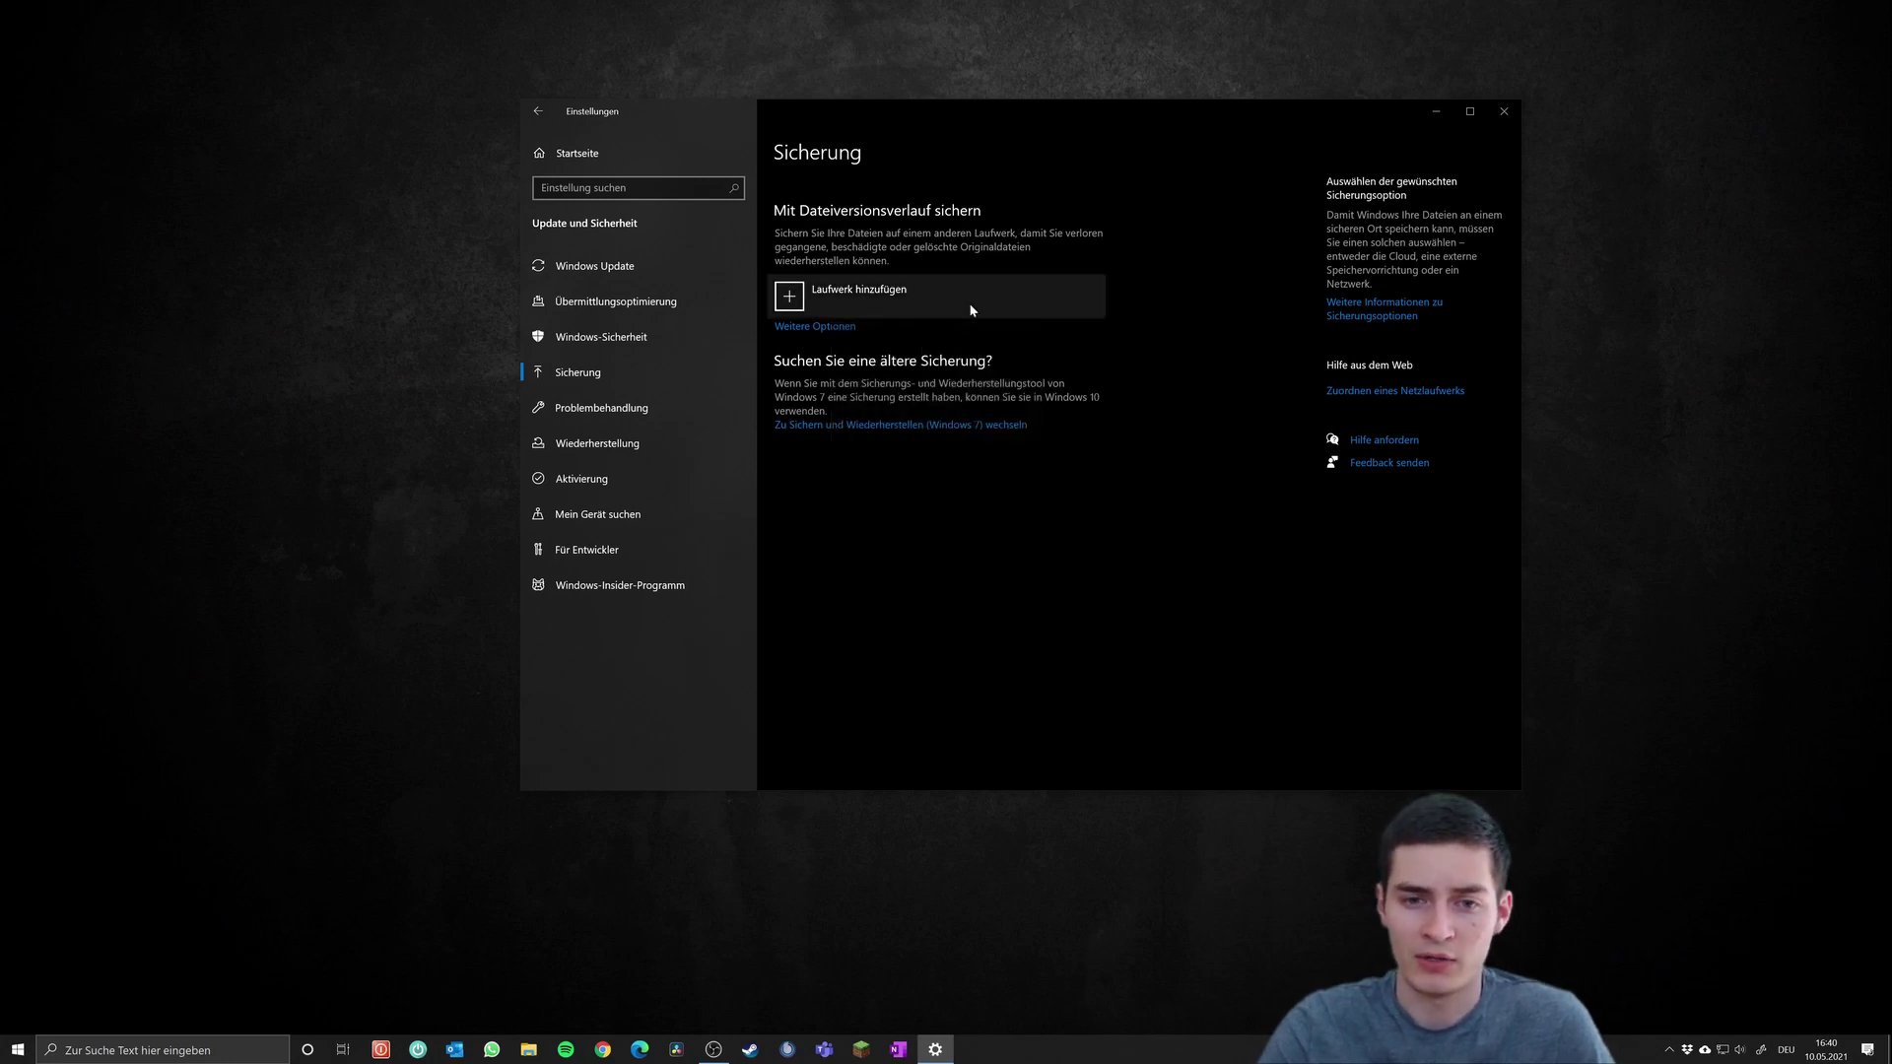
left_click(836, 331)
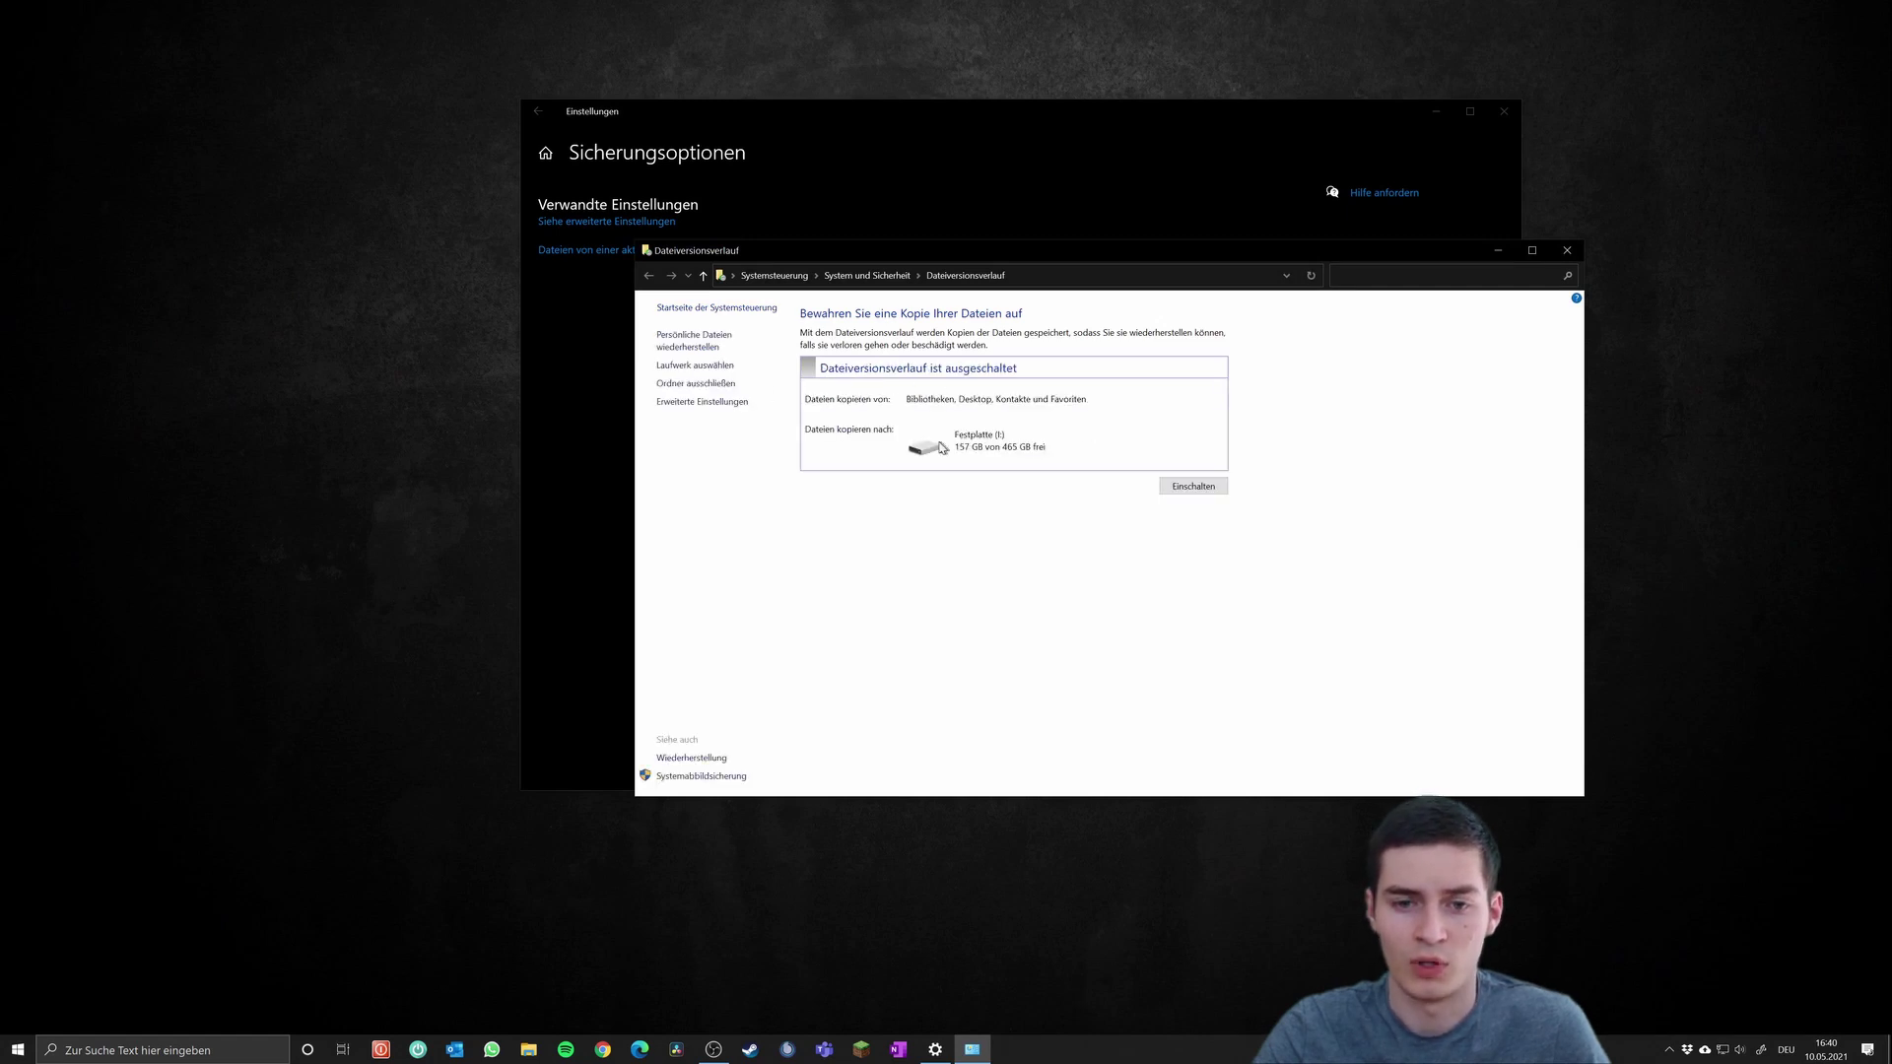
left_click(1567, 250)
left_click(538, 112)
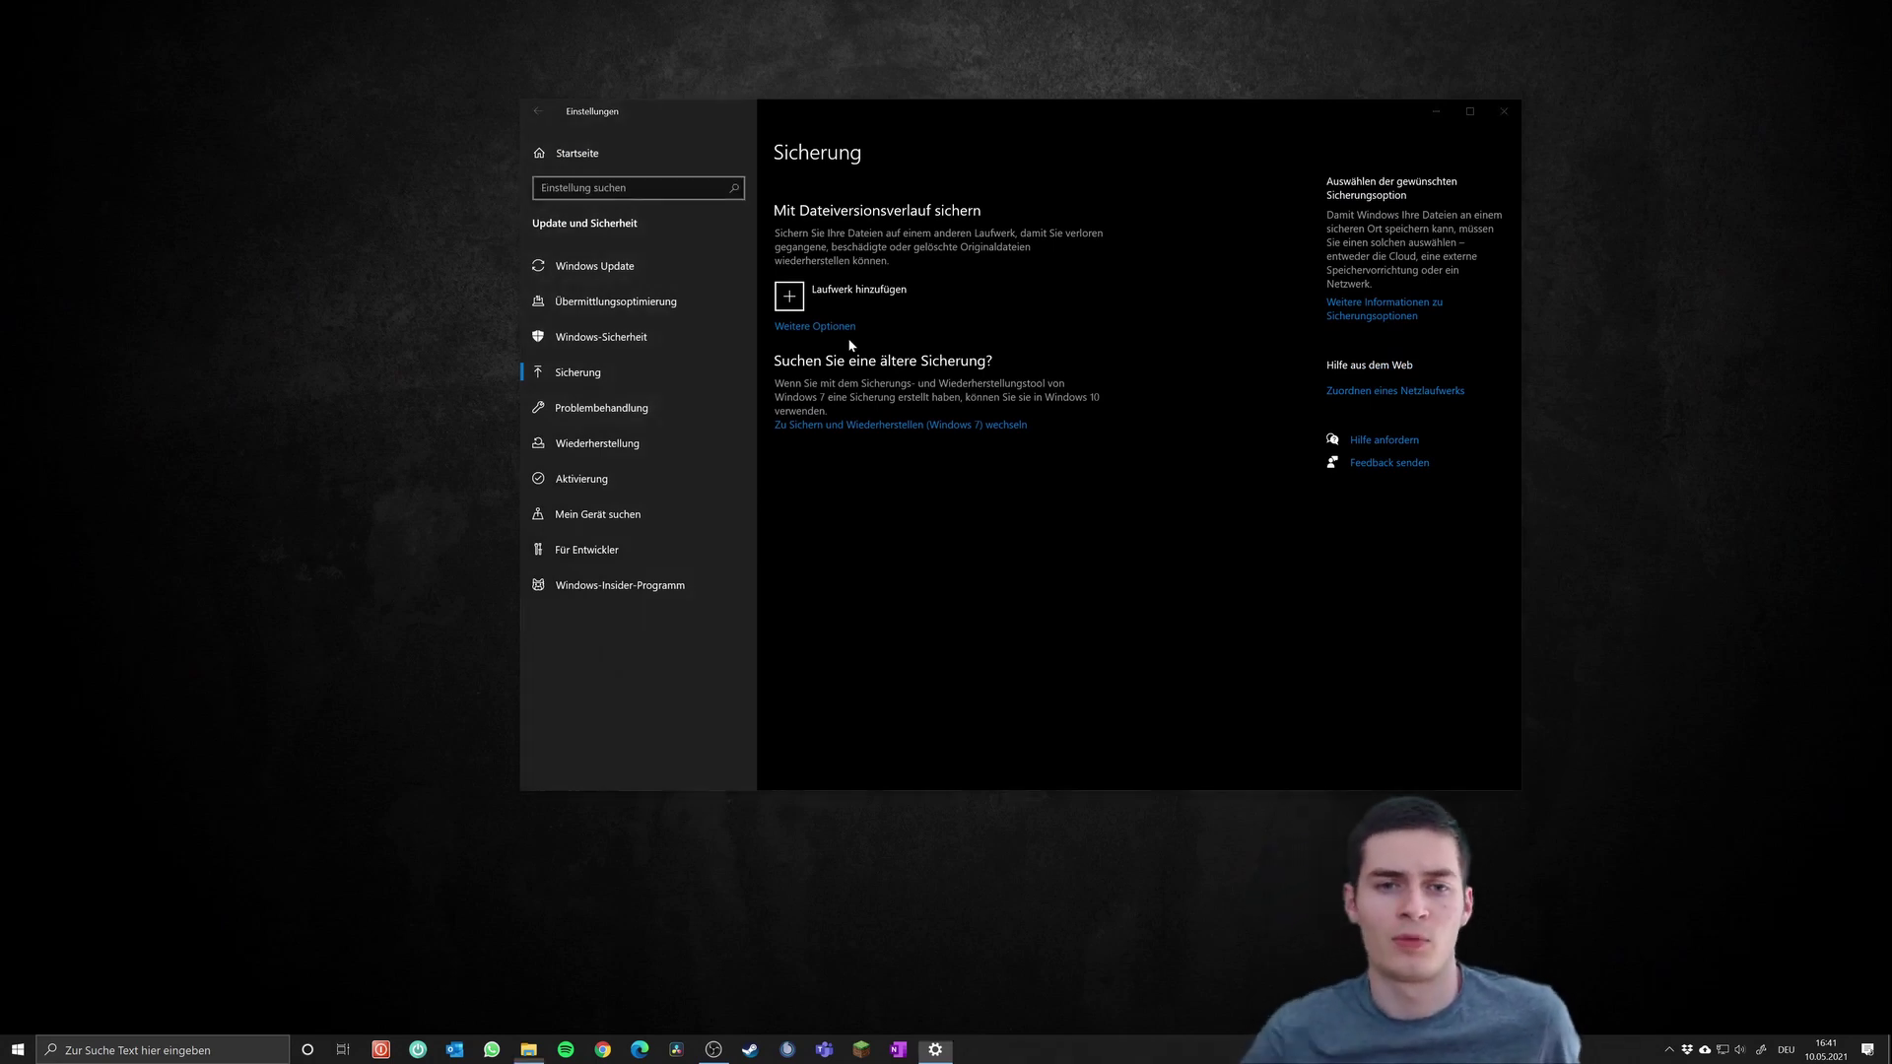
Step: Add the BACKUP (G:) drive as the destination for the Dateiversionsverlauf backup
left_click(1618, 250)
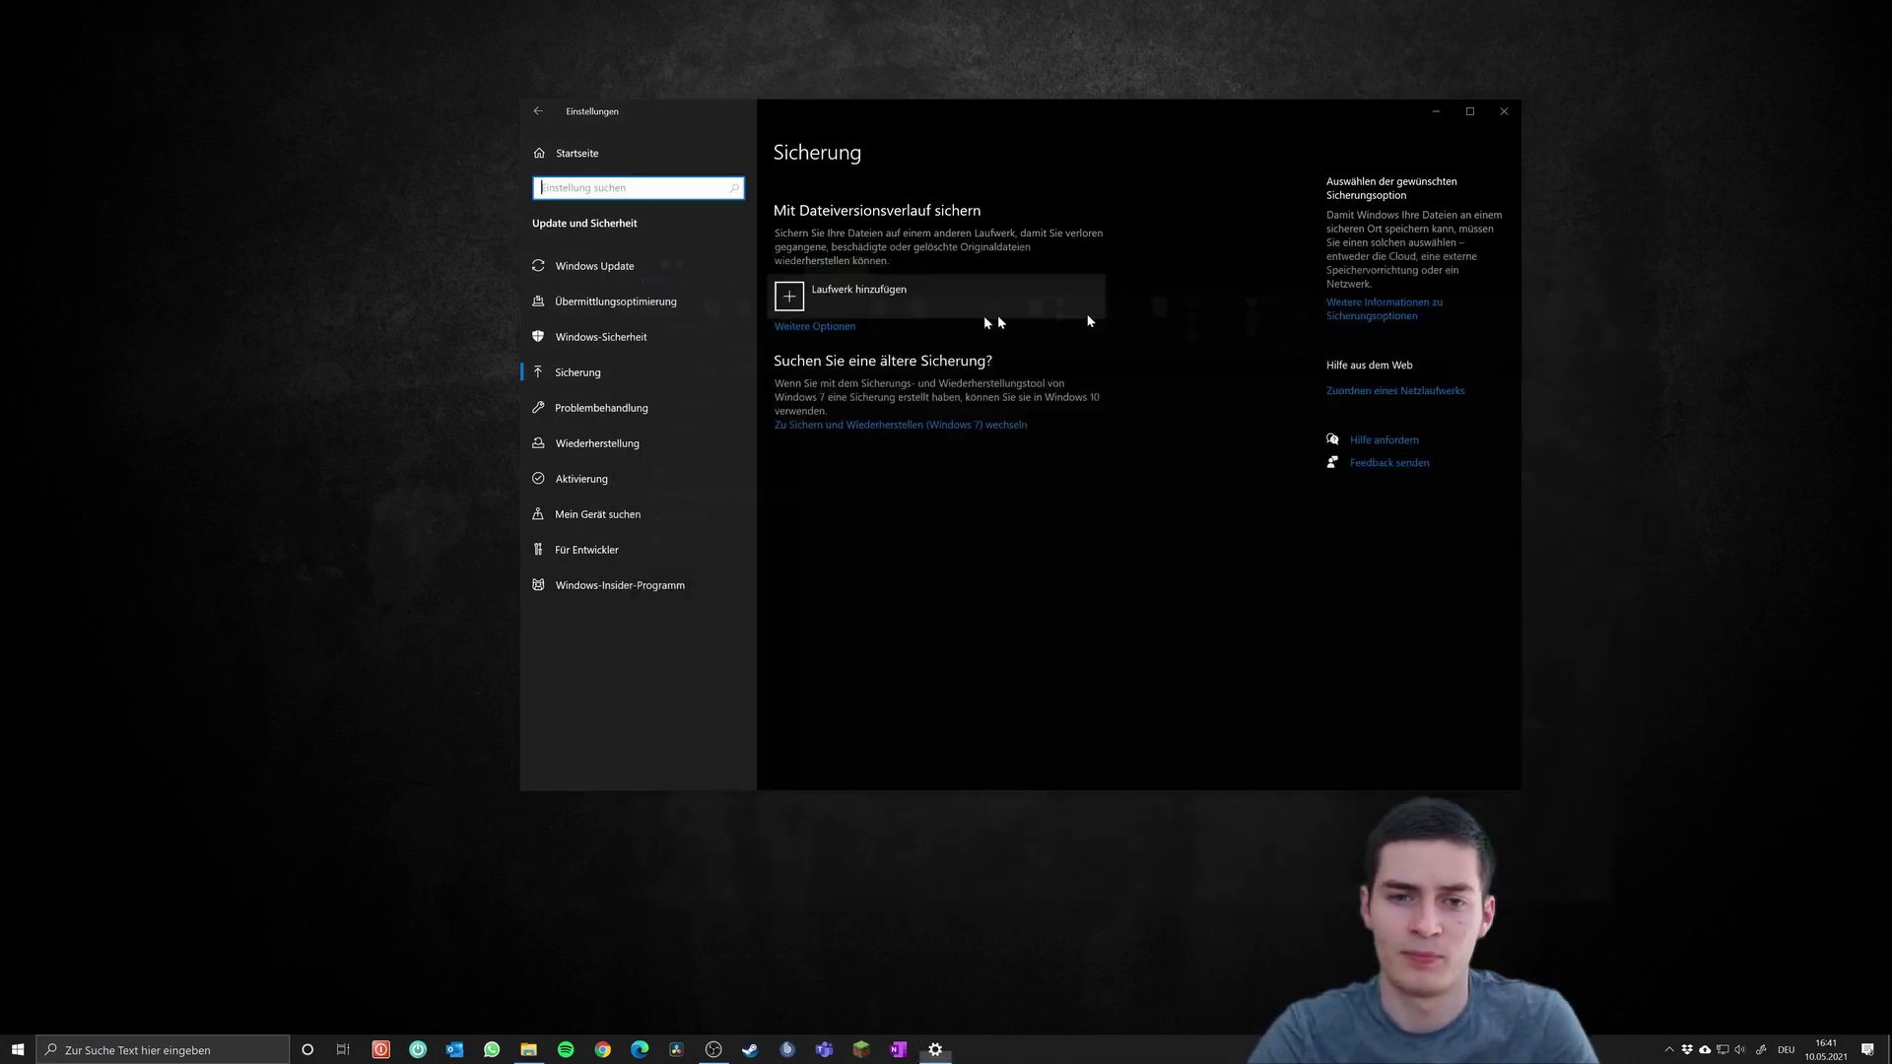
left_click(845, 311)
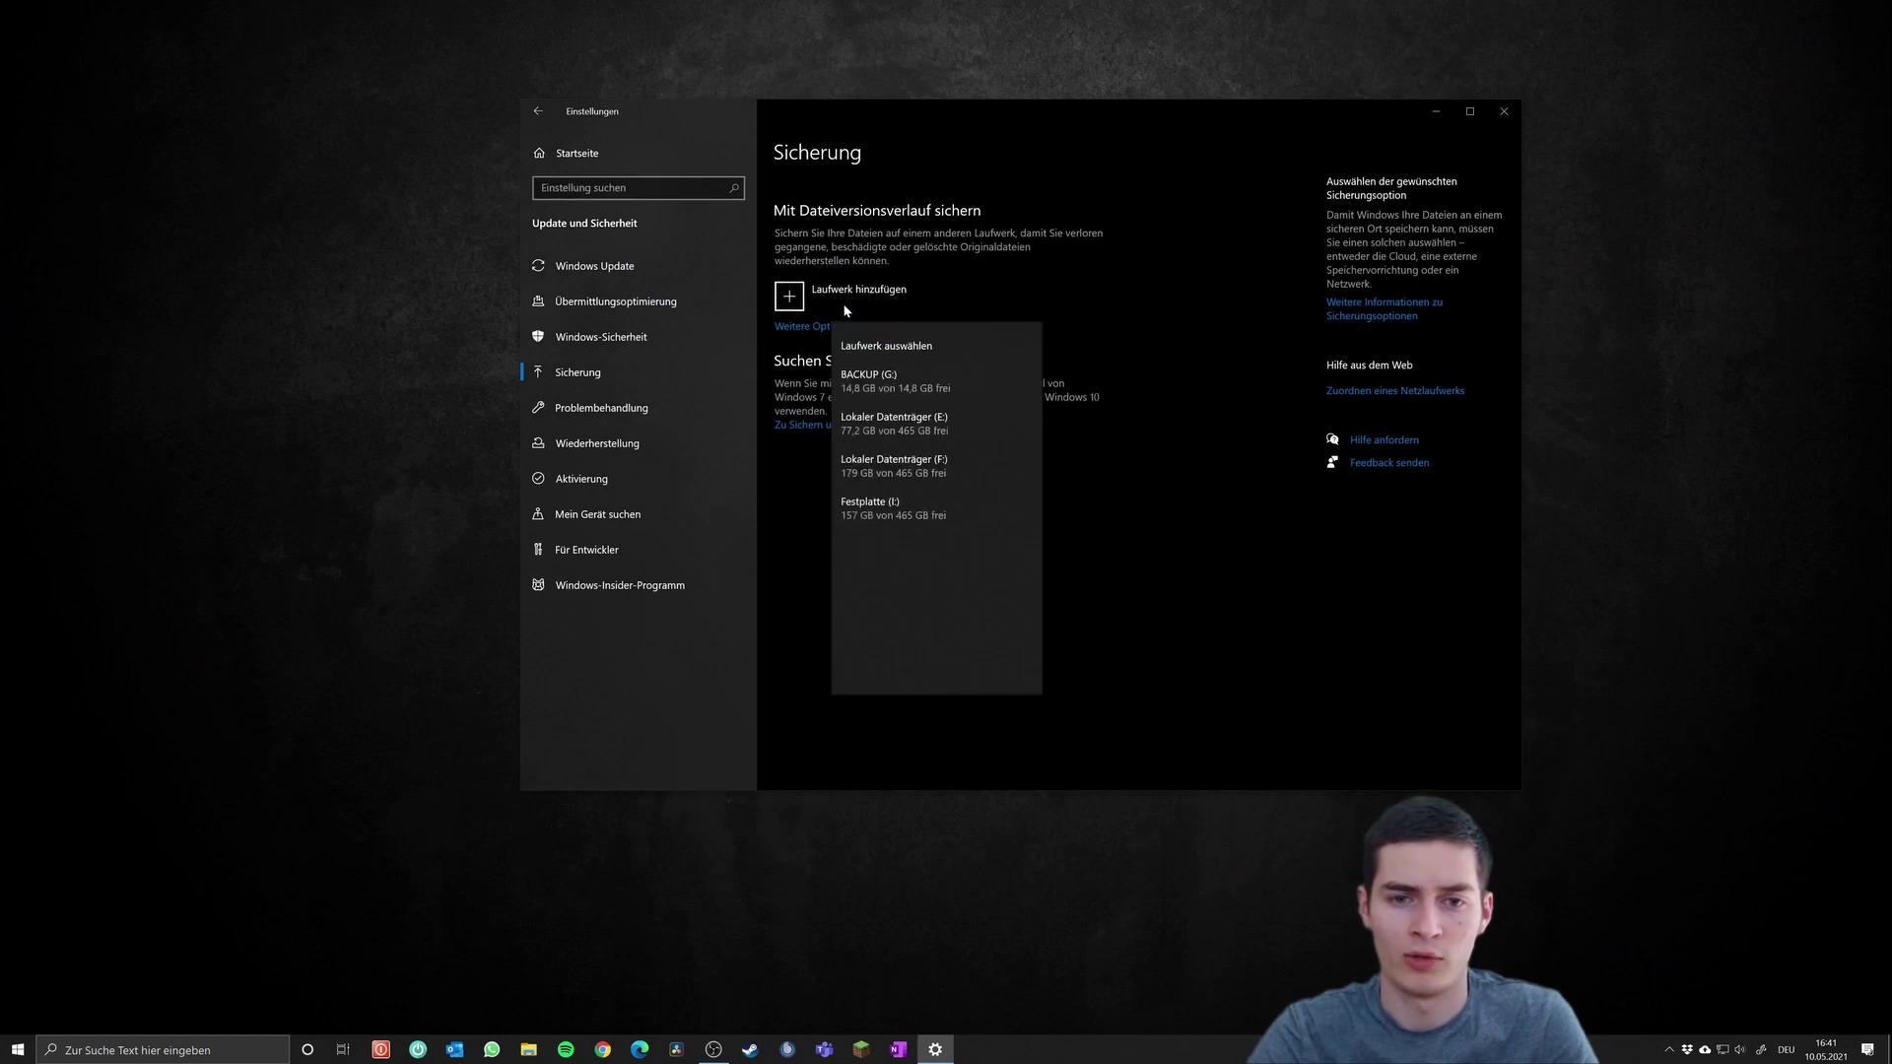
left_click(966, 394)
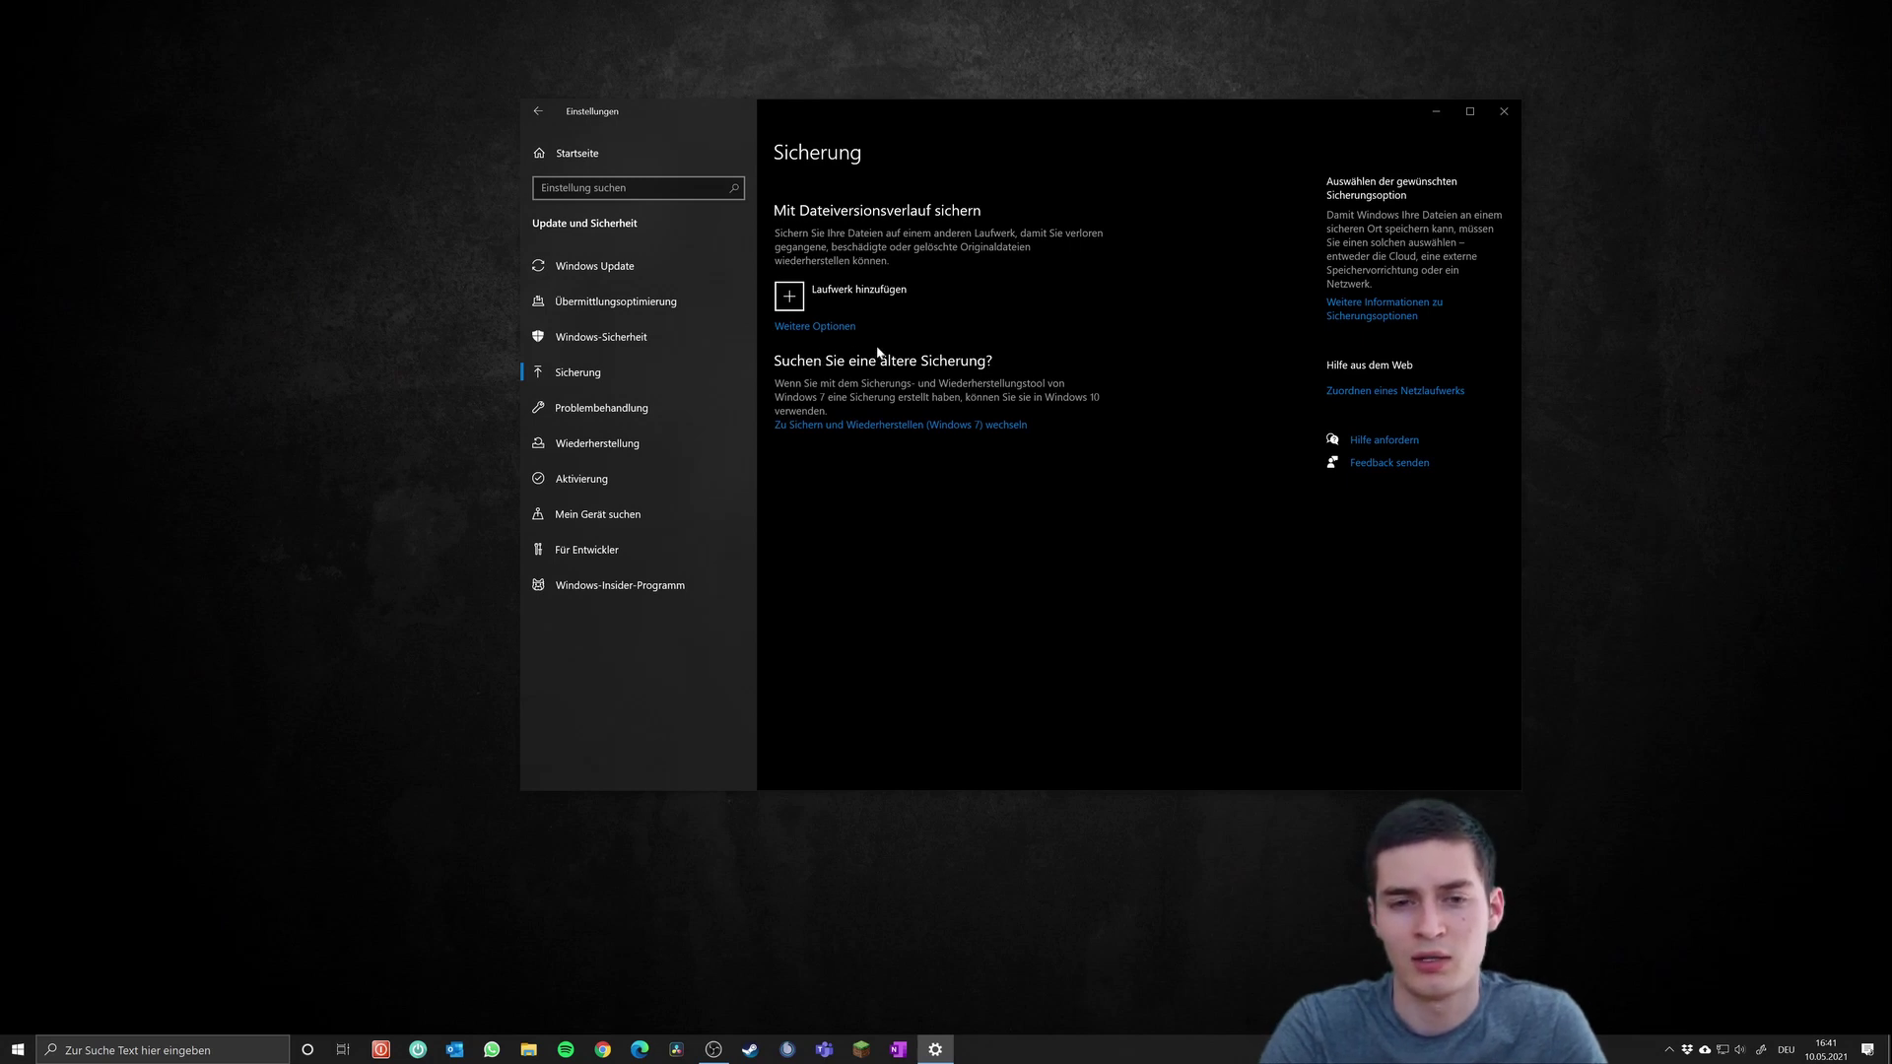
left_click(845, 327)
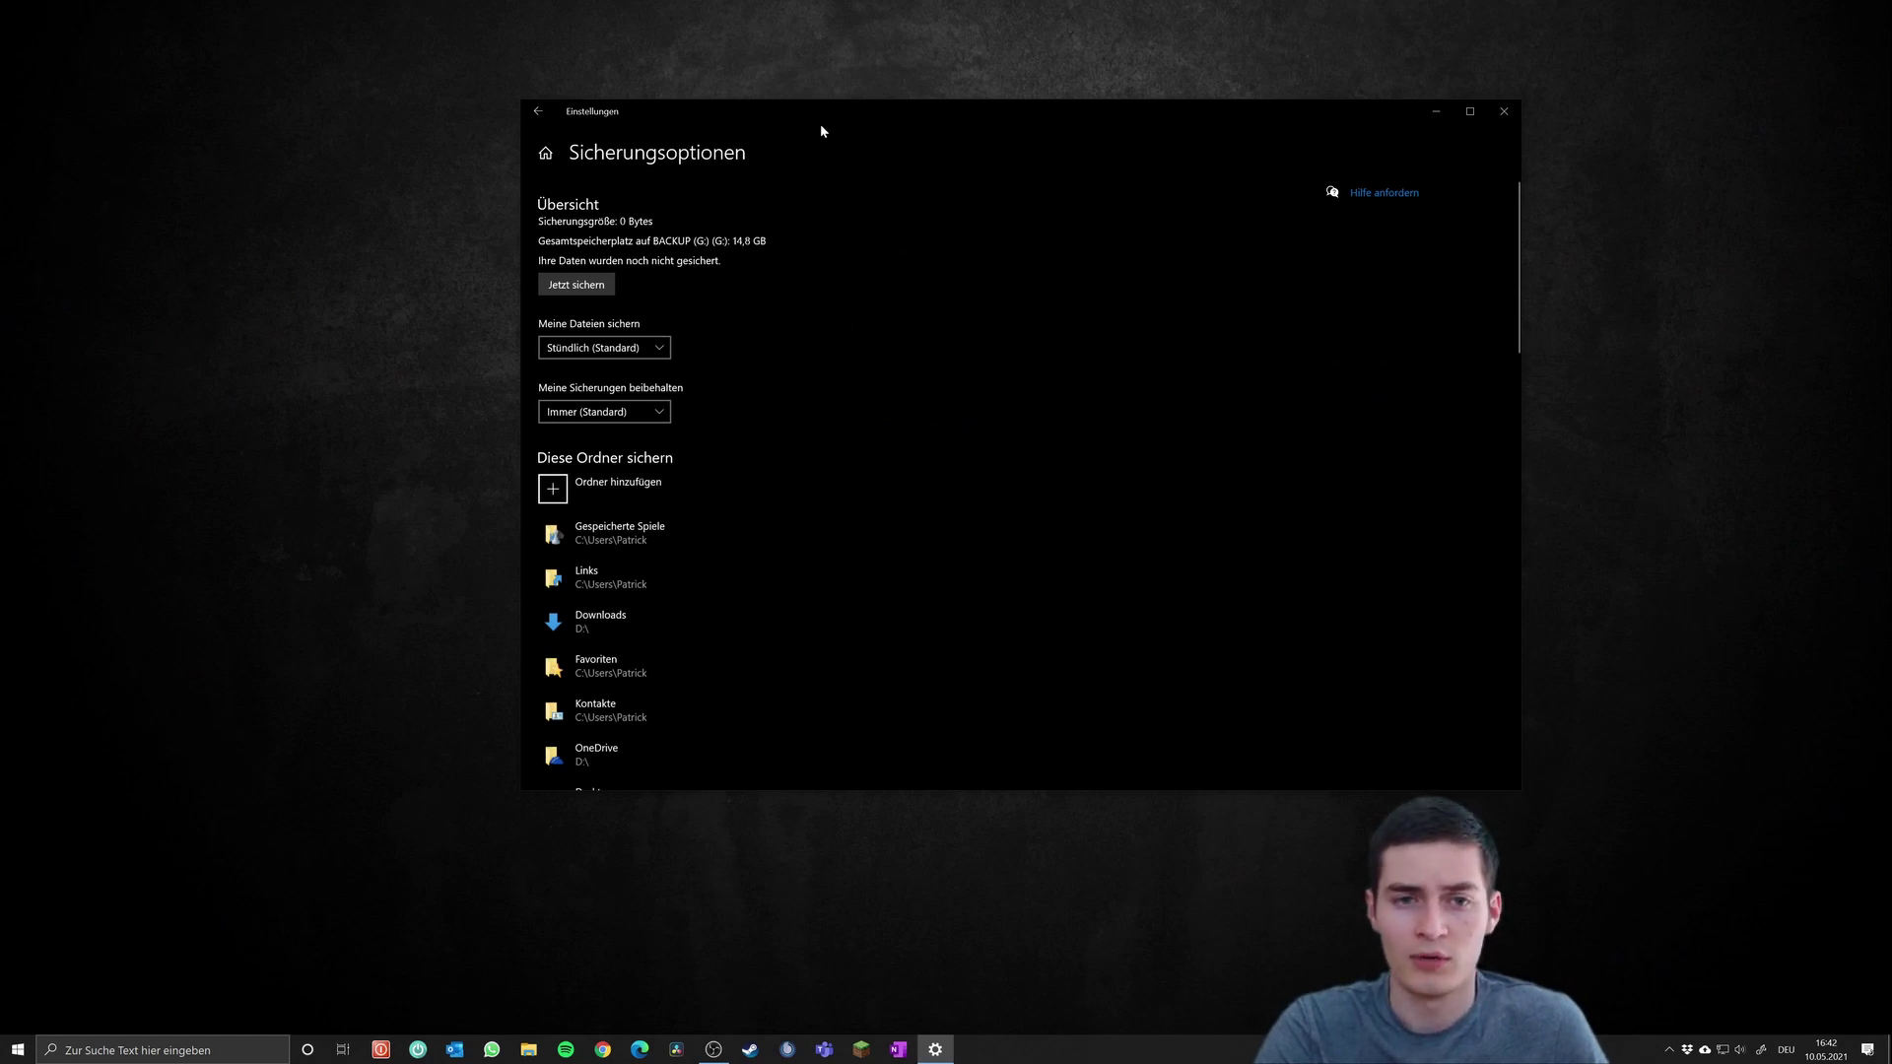
left_click_drag(822, 130, 953, 133)
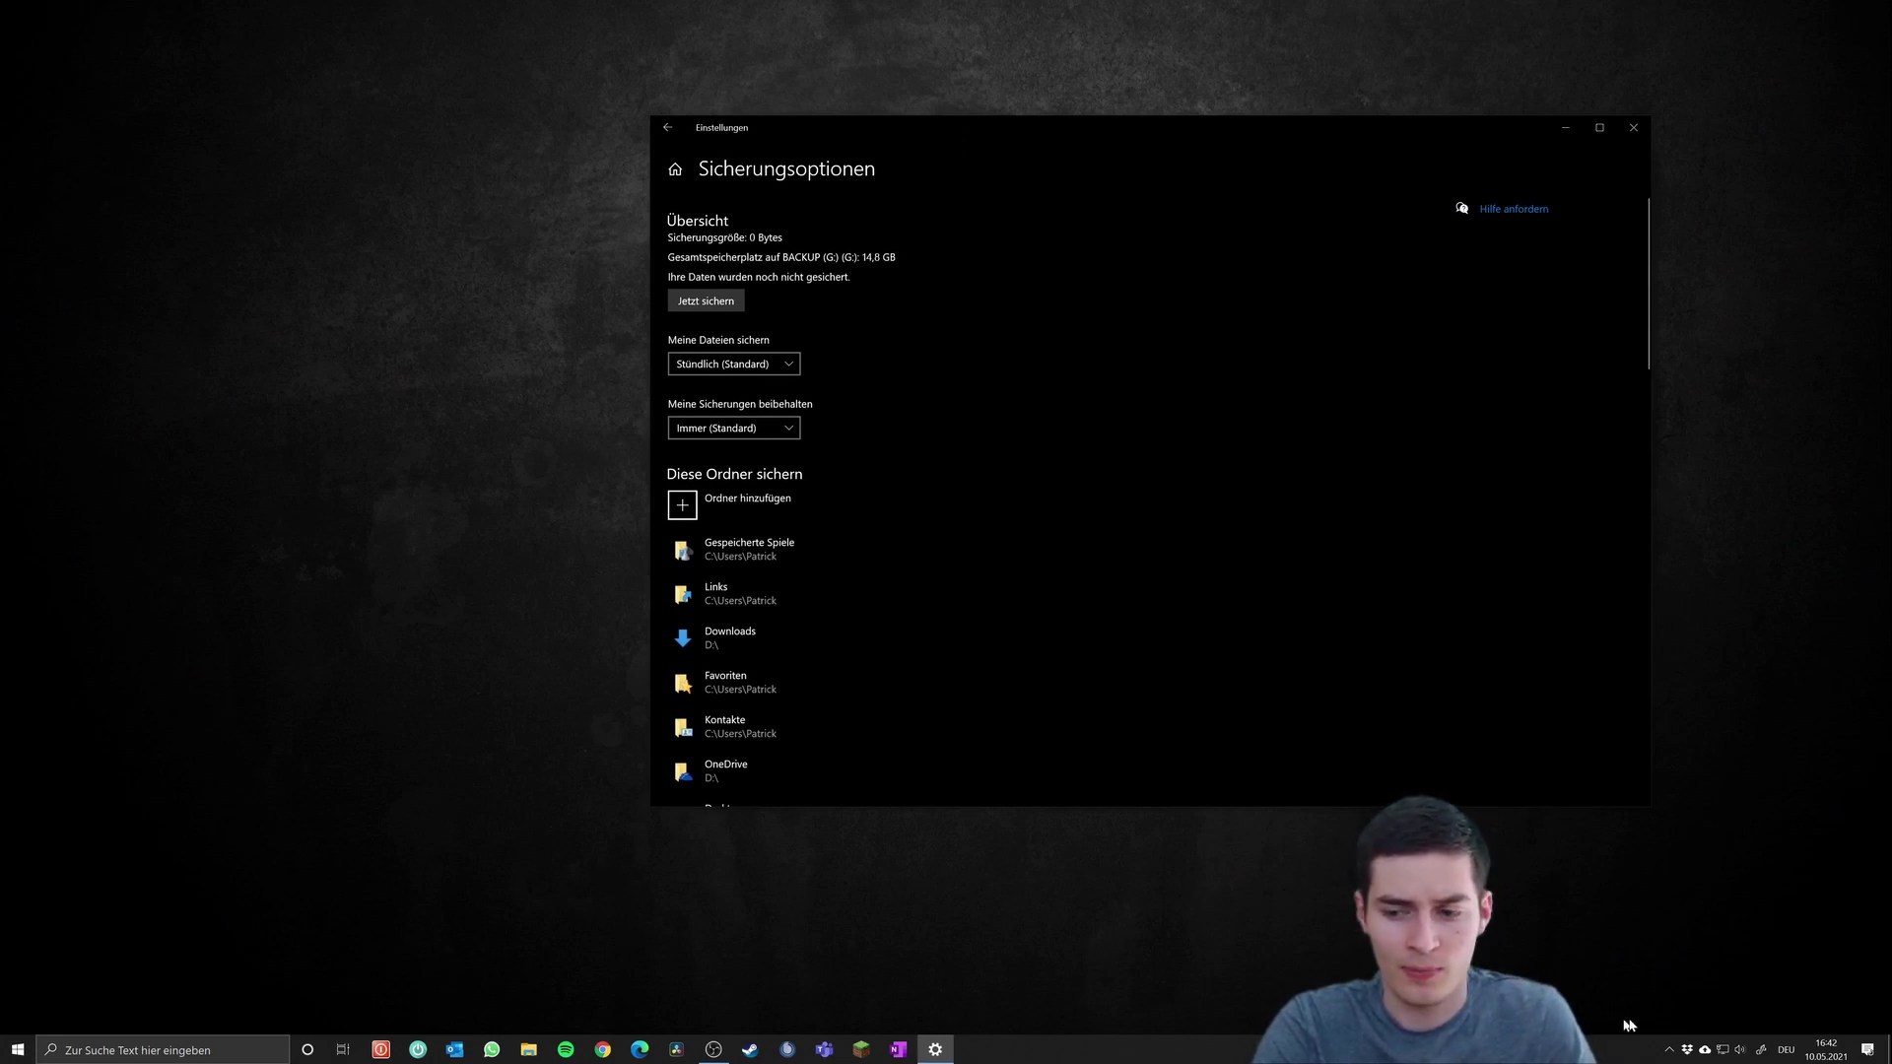
left_click(1867, 1049)
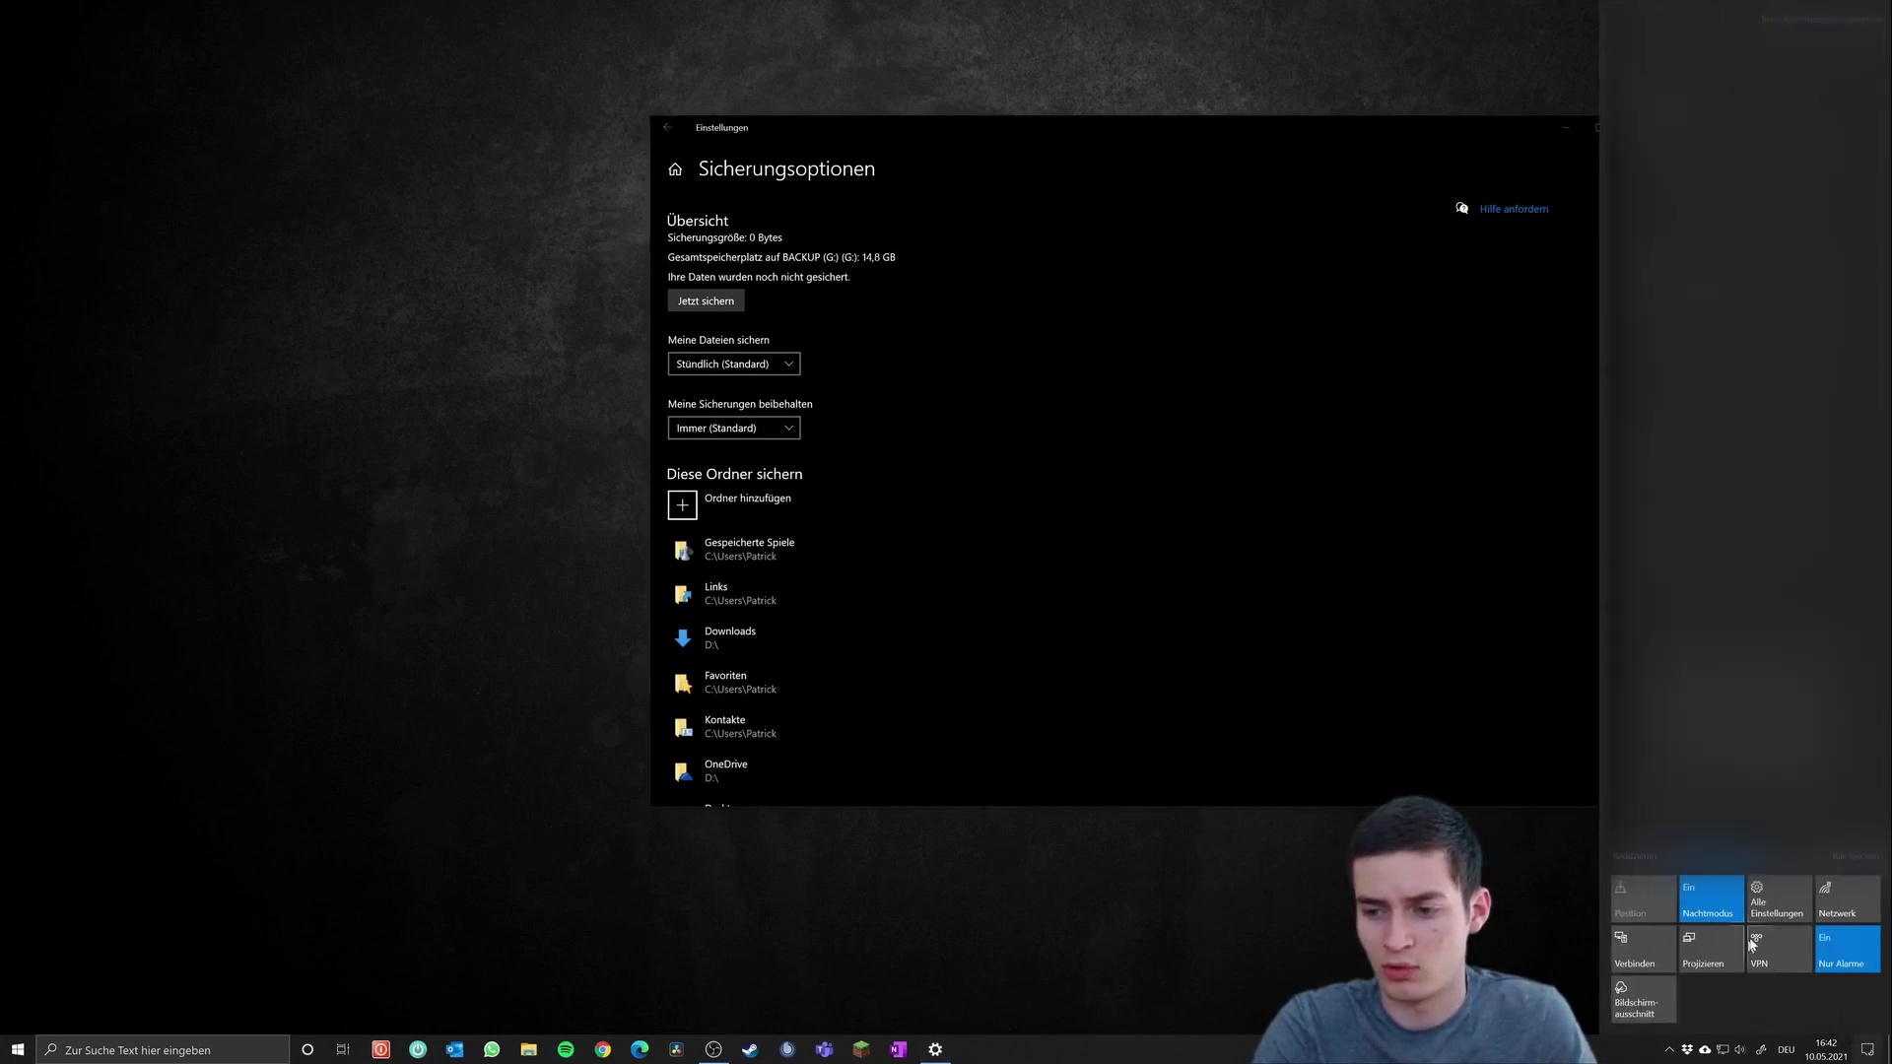
left_click(1322, 447)
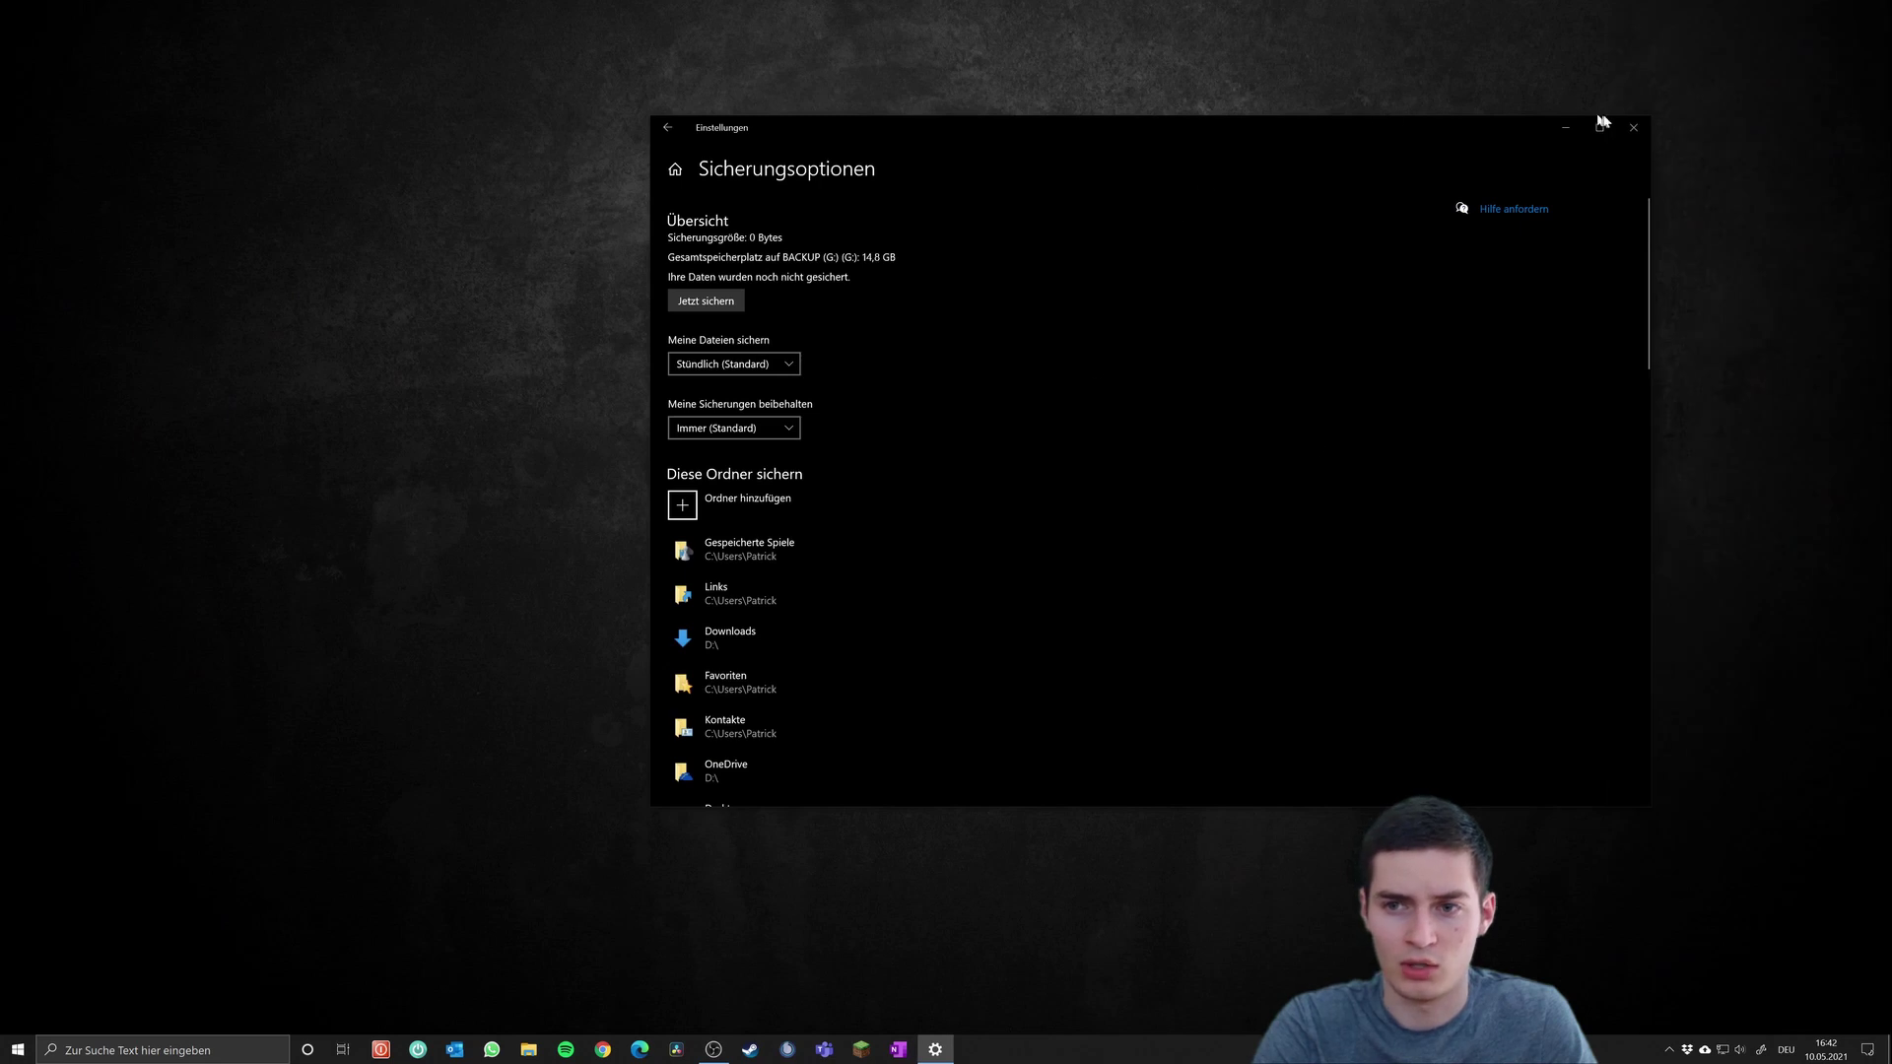
left_click(1632, 127)
Step: Reopen the Windows settings and go to the Sicherungsoptionen of the Sicherung page in Update und Sicherheit
key("super+i")
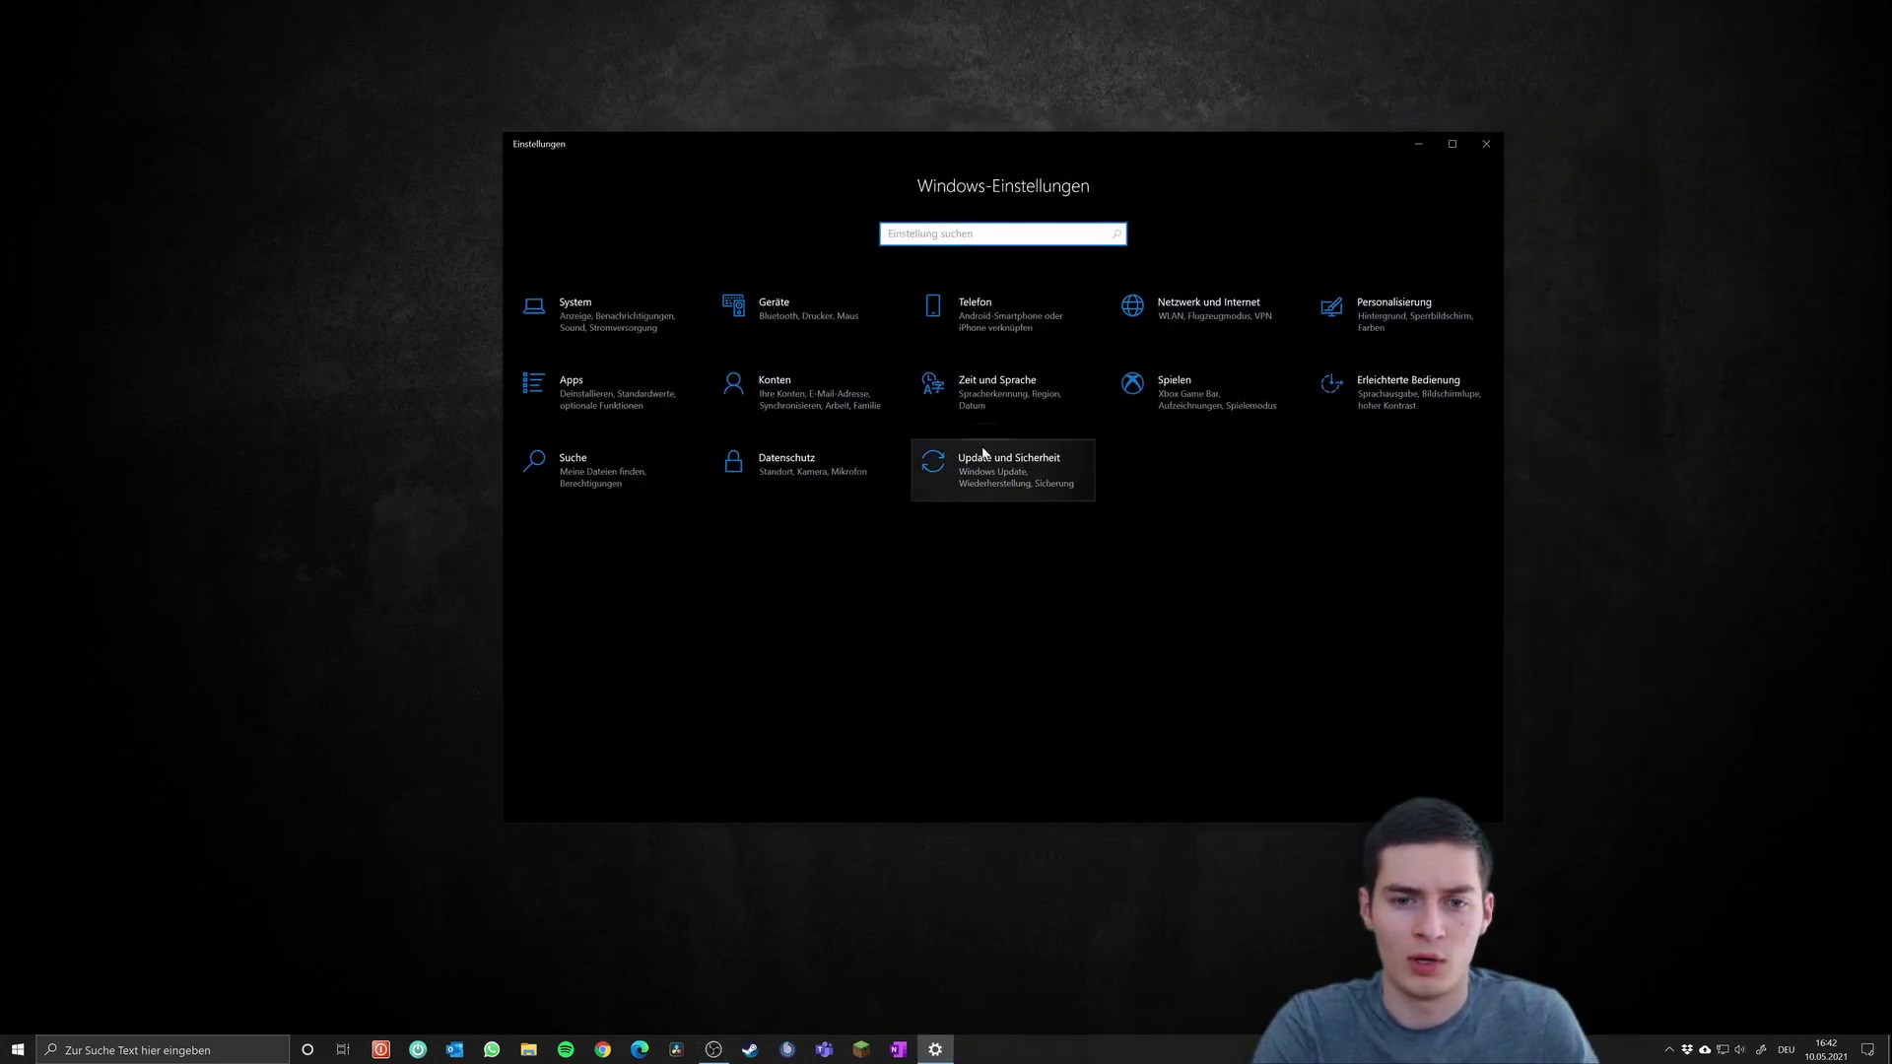
left_click(983, 455)
left_click(572, 406)
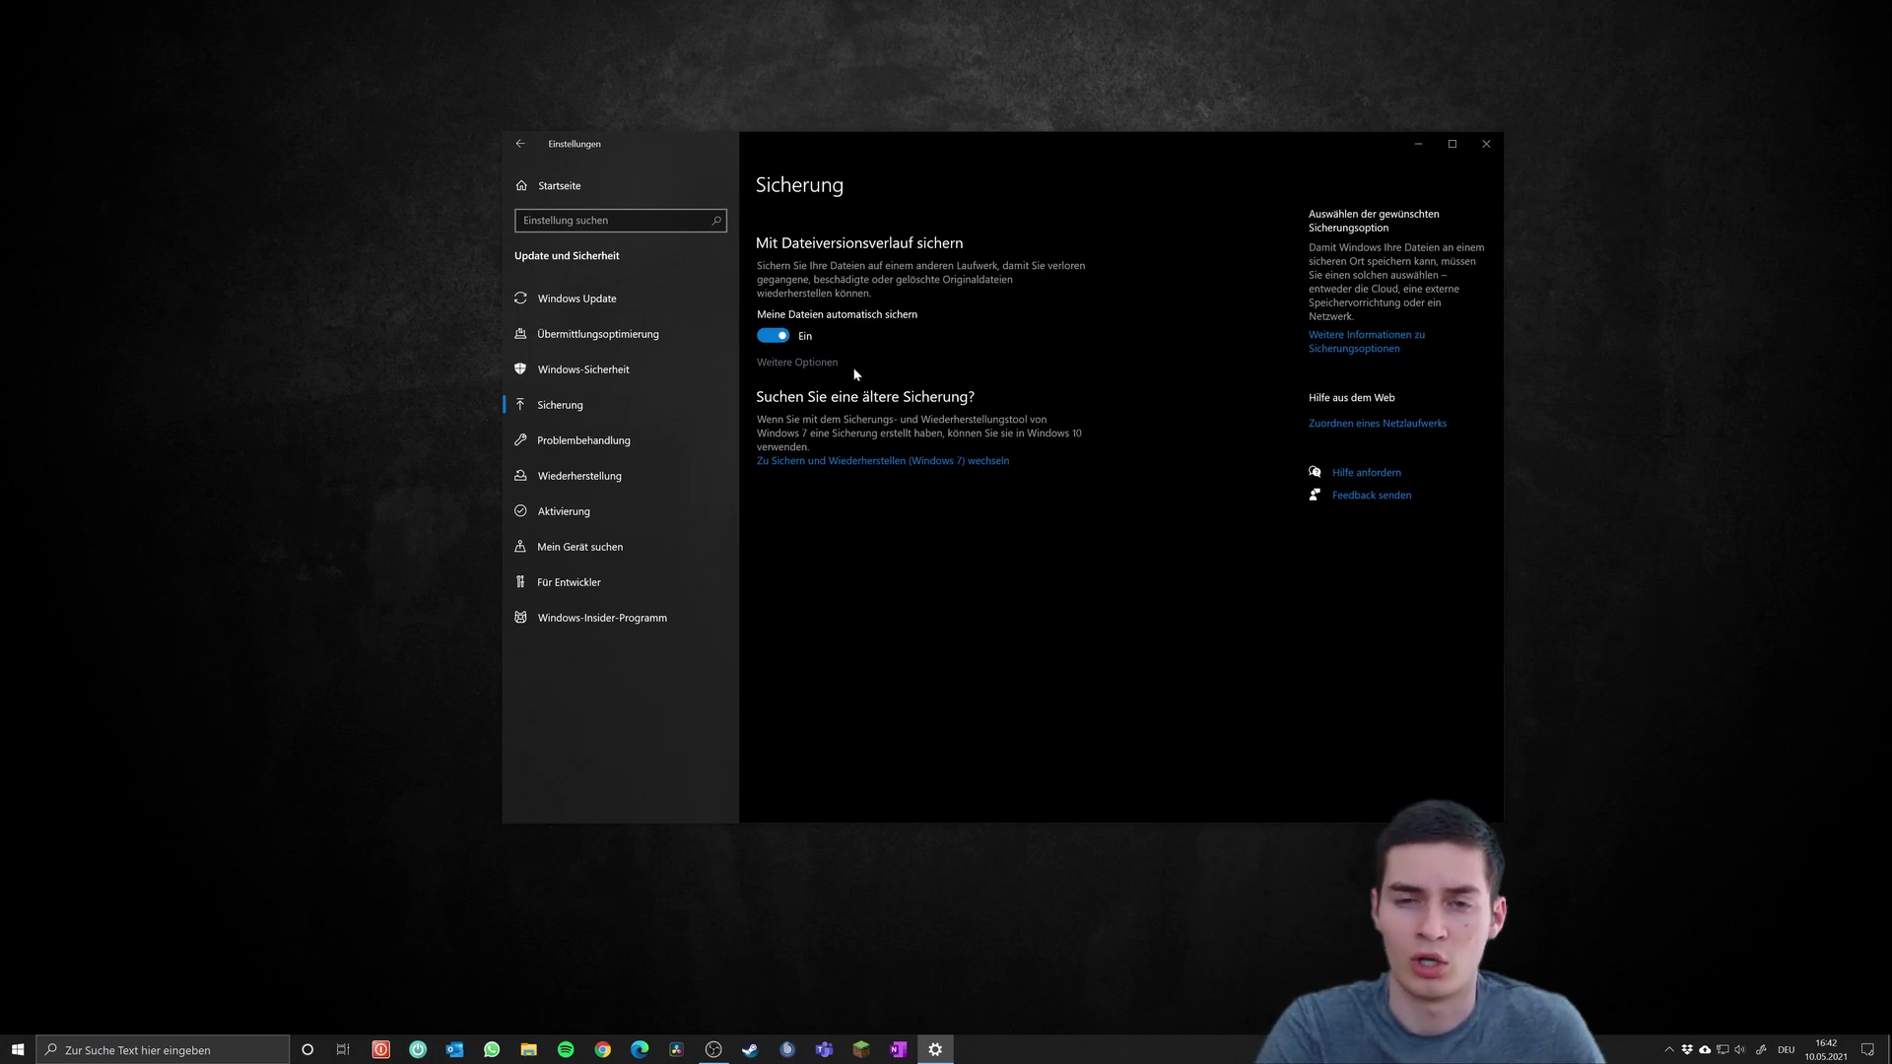
left_click(840, 364)
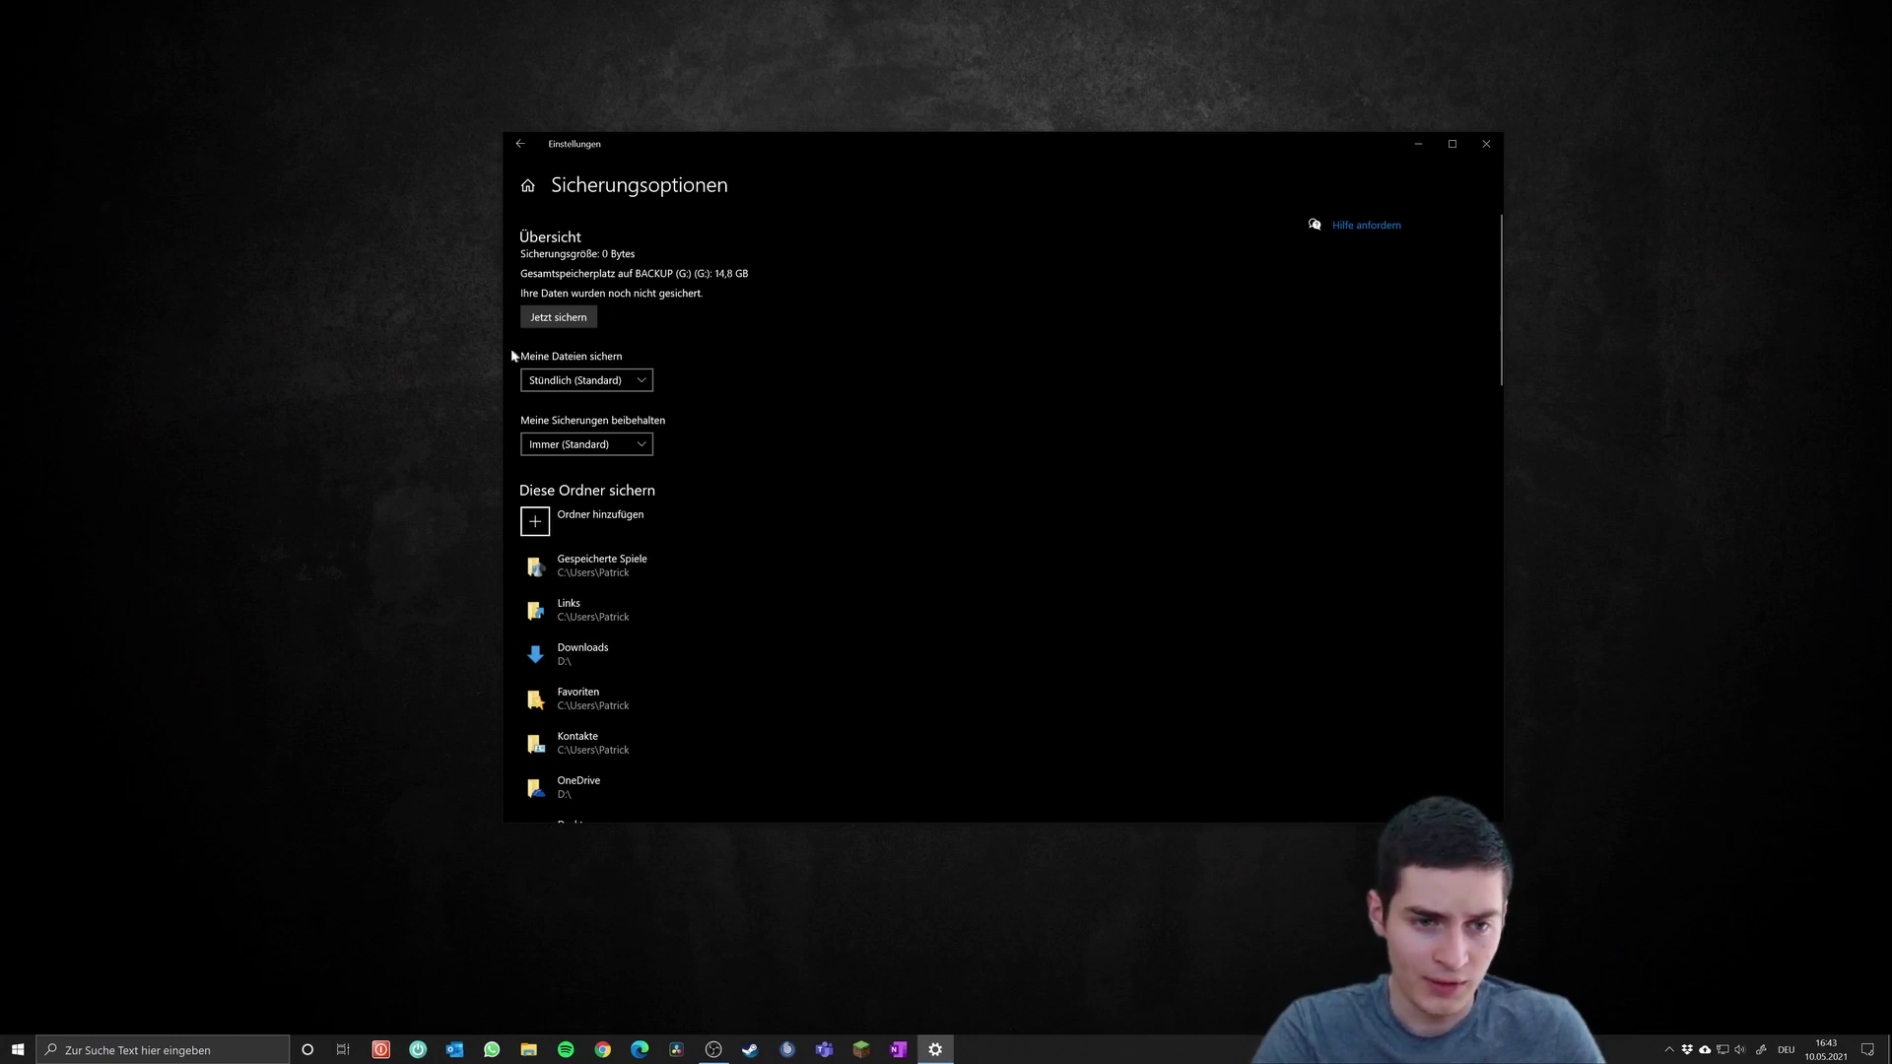
Step: Review the available intervals for backing up files and the available retention periods for backups
left_click(640, 382)
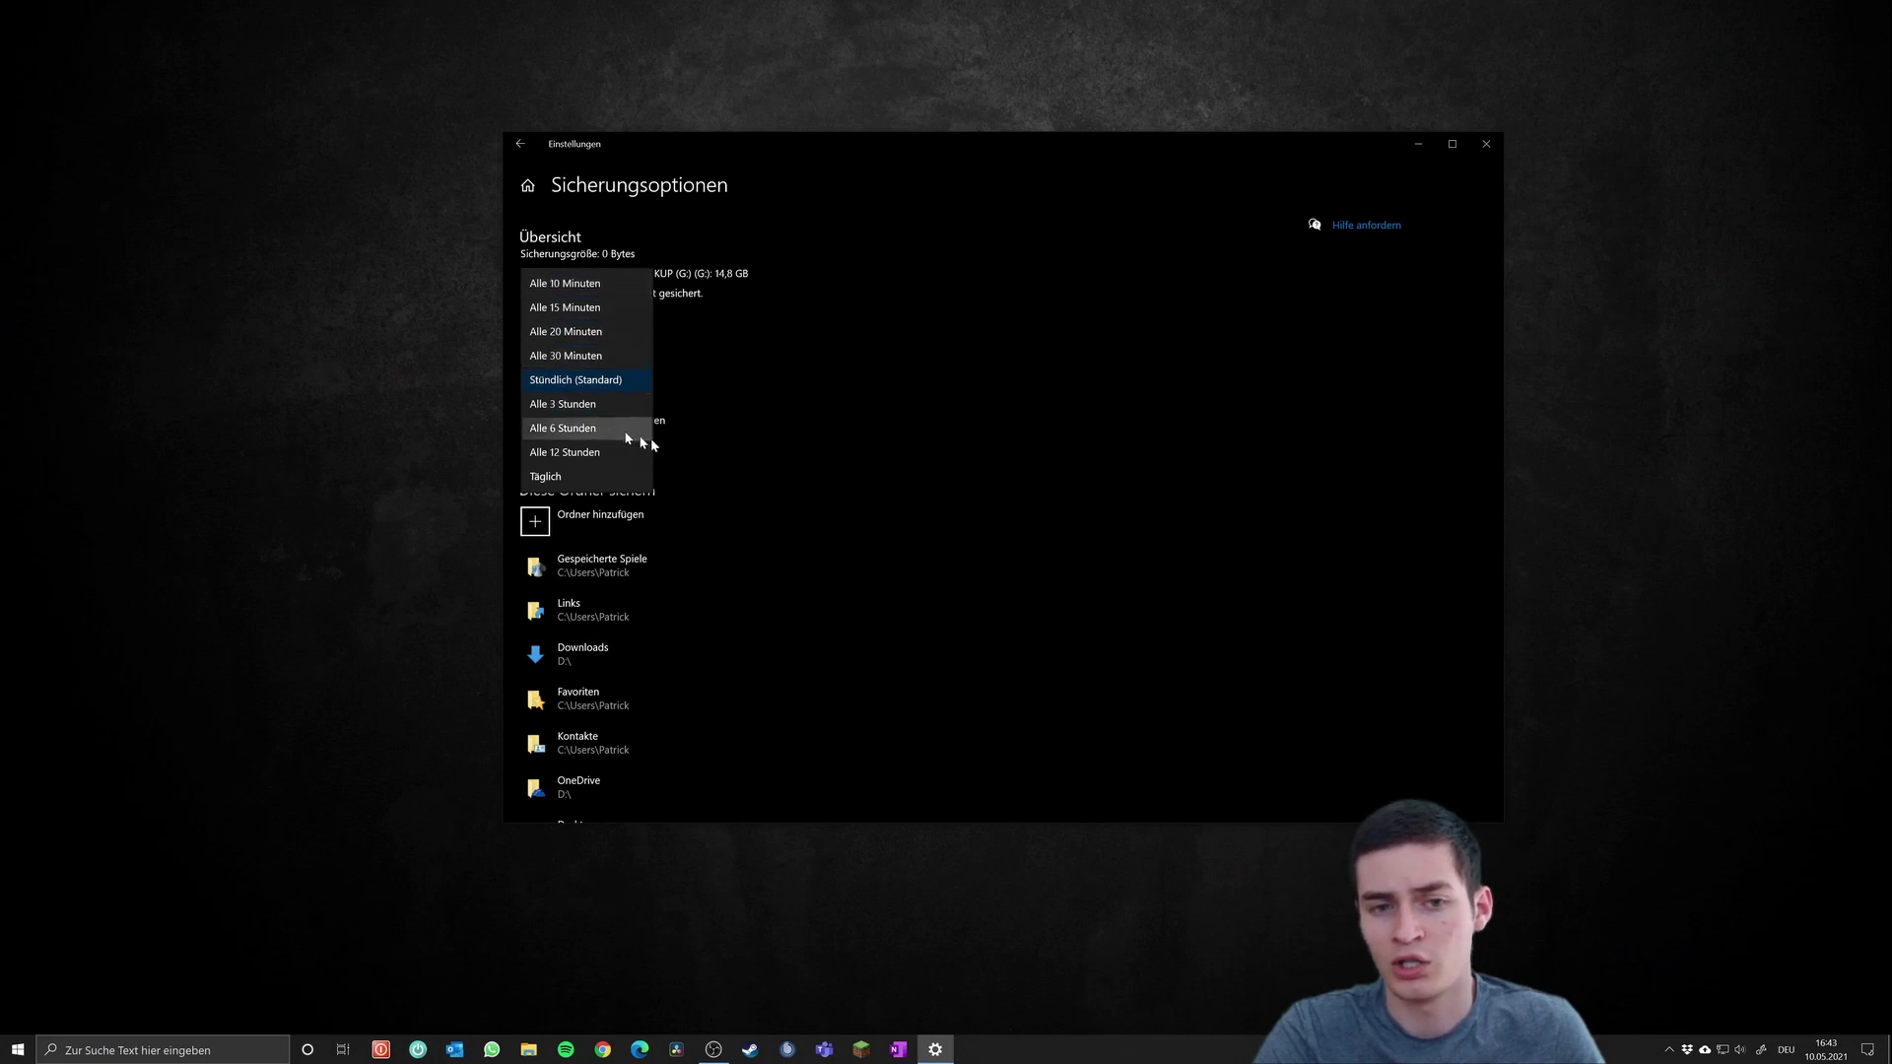
left_click(733, 431)
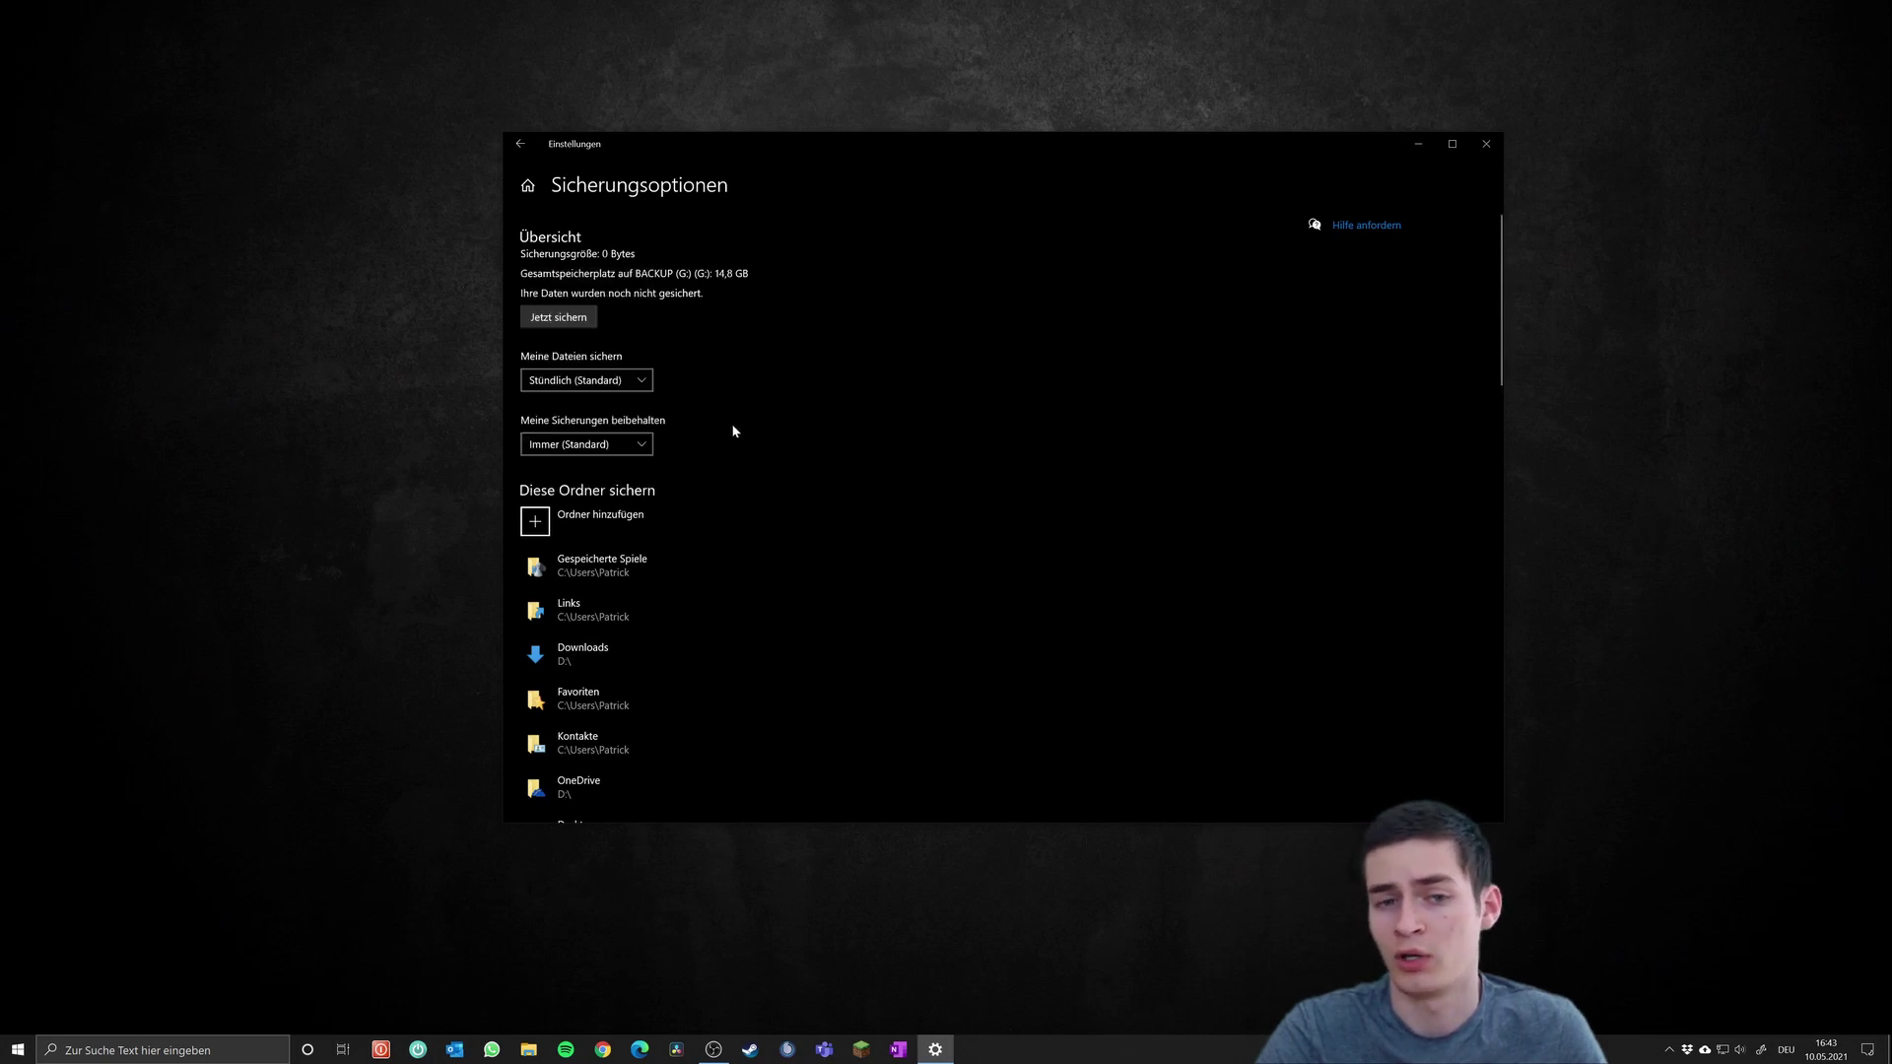
left_click(618, 381)
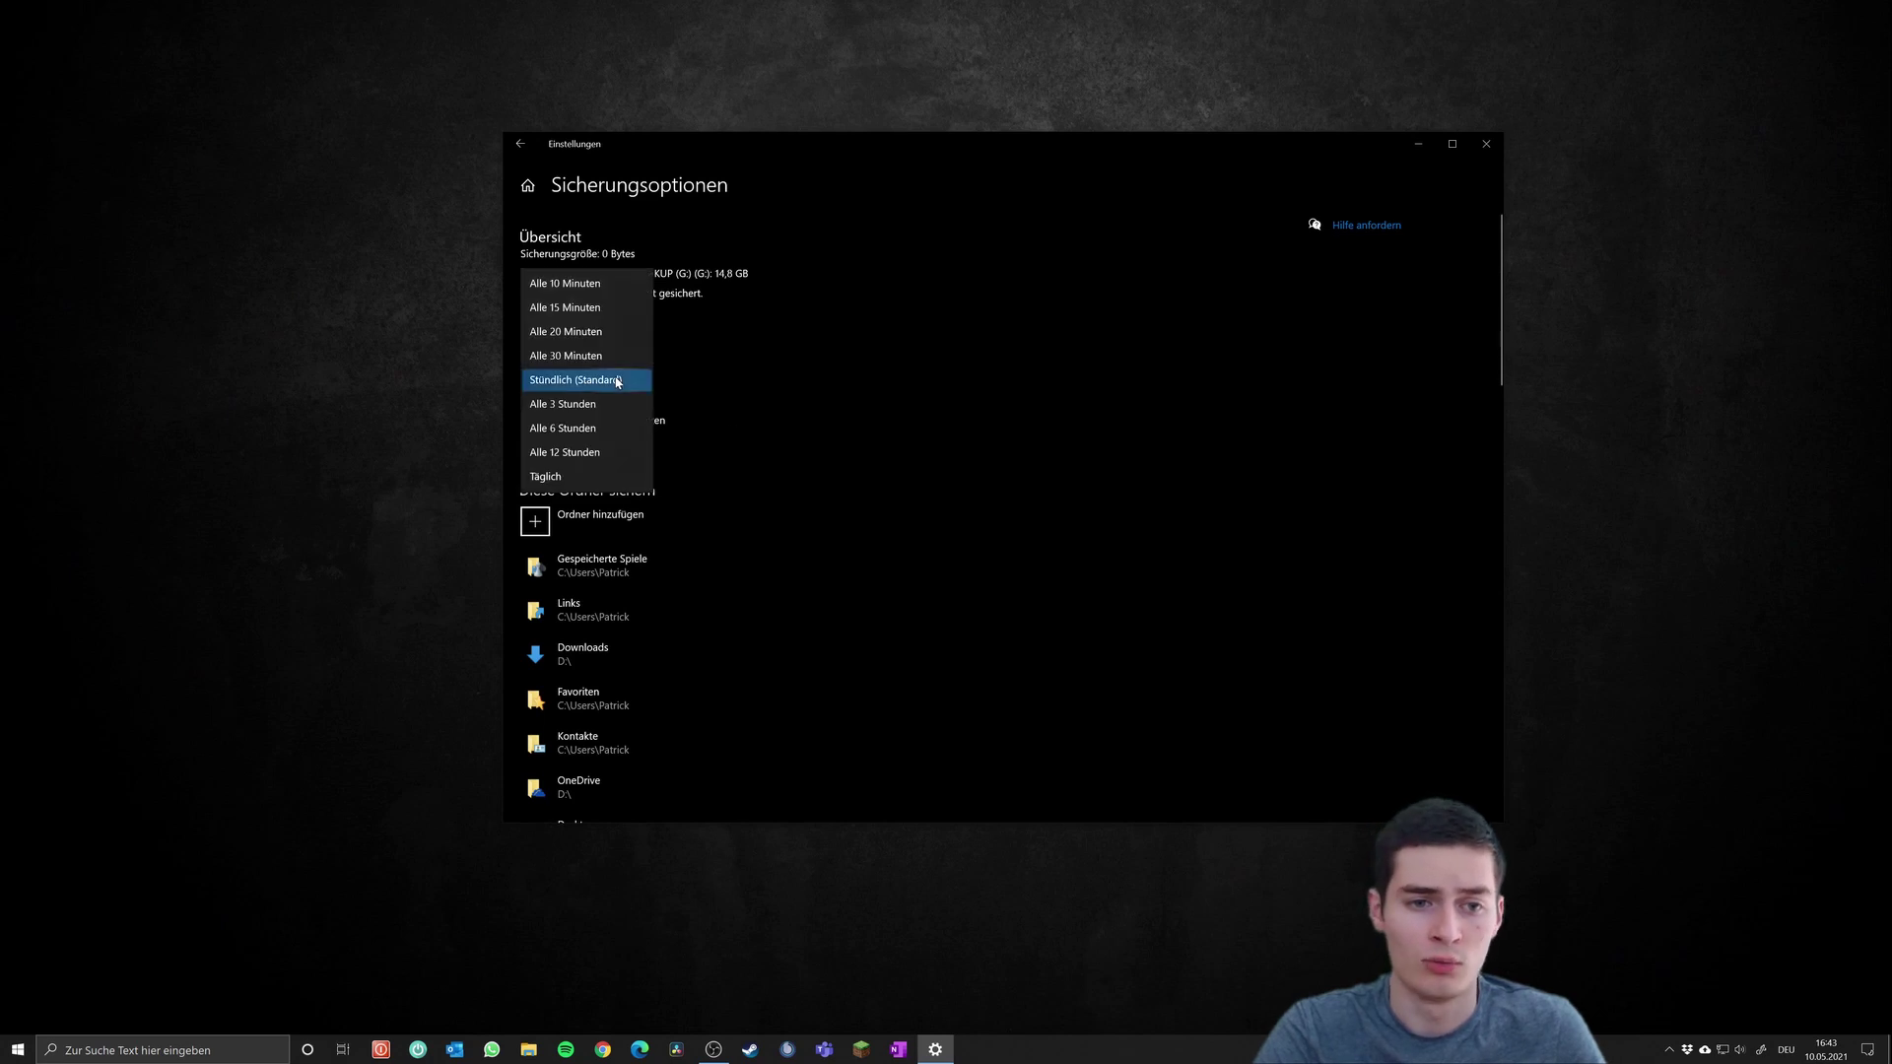
left_click(800, 396)
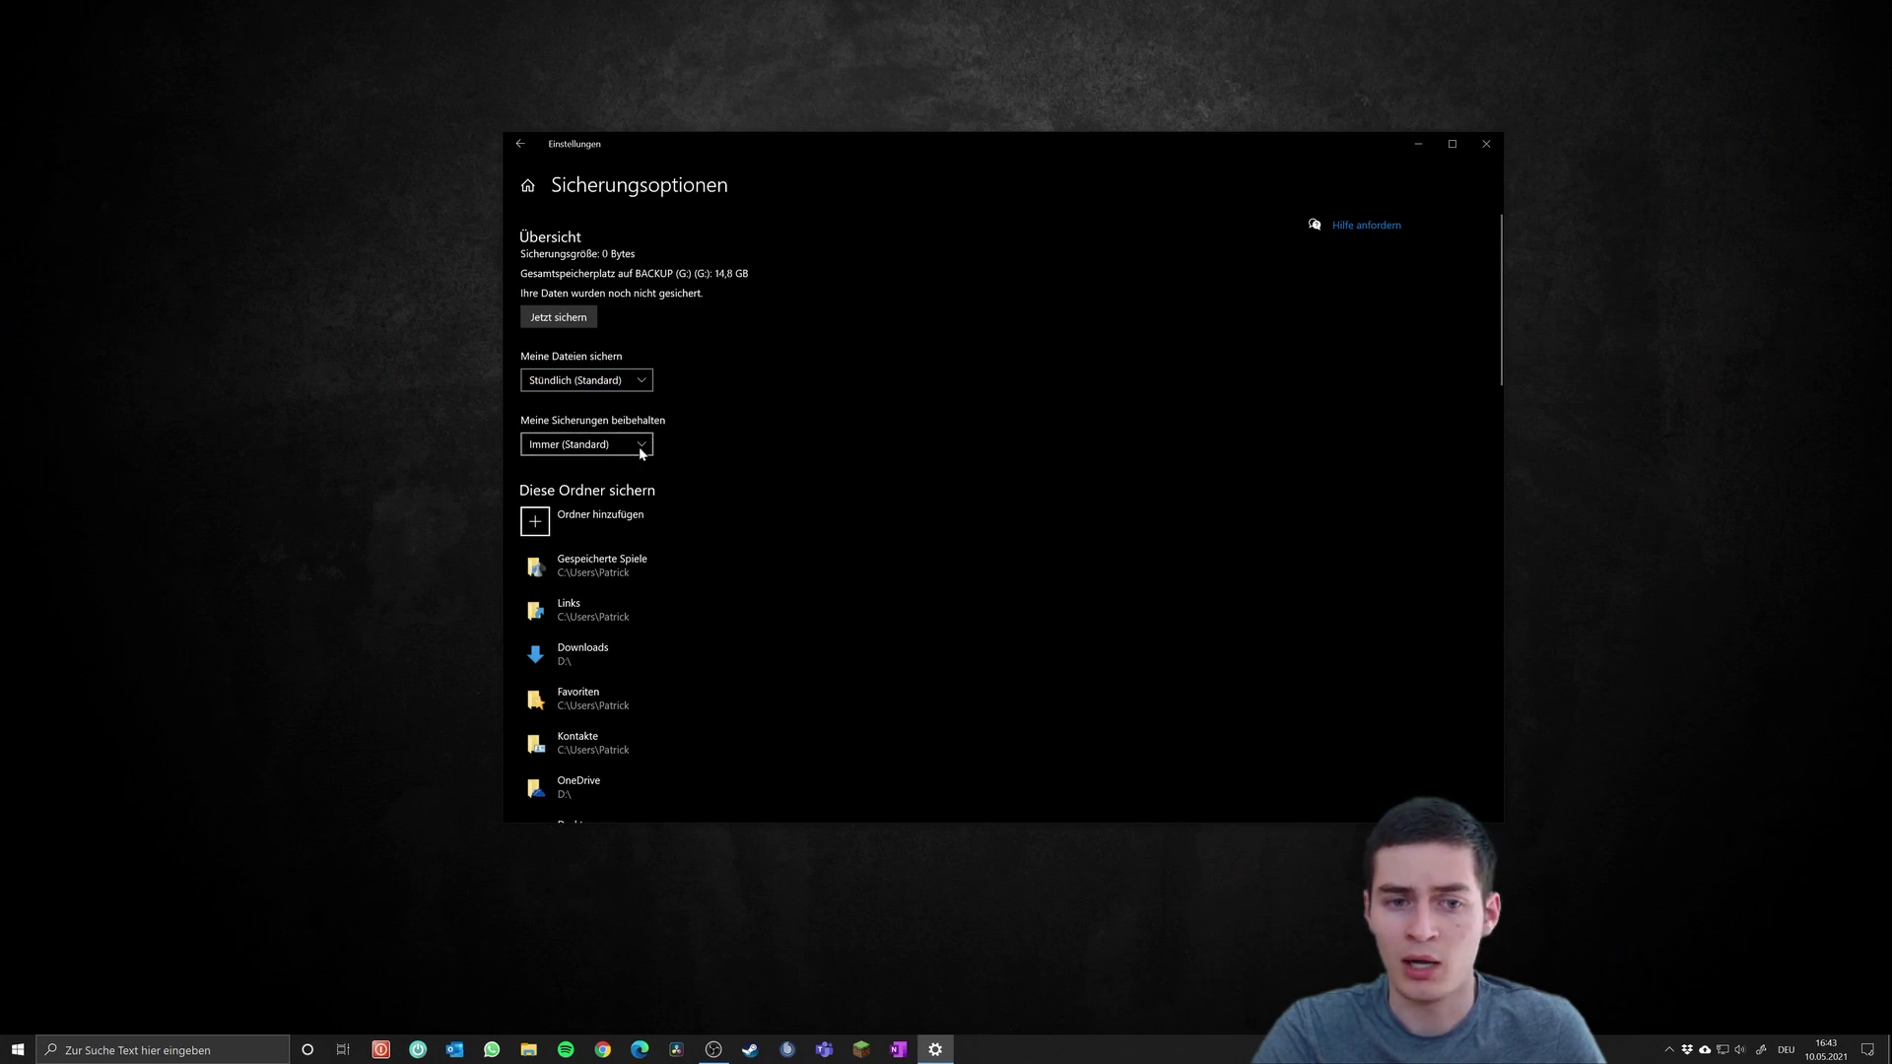
left_click(640, 451)
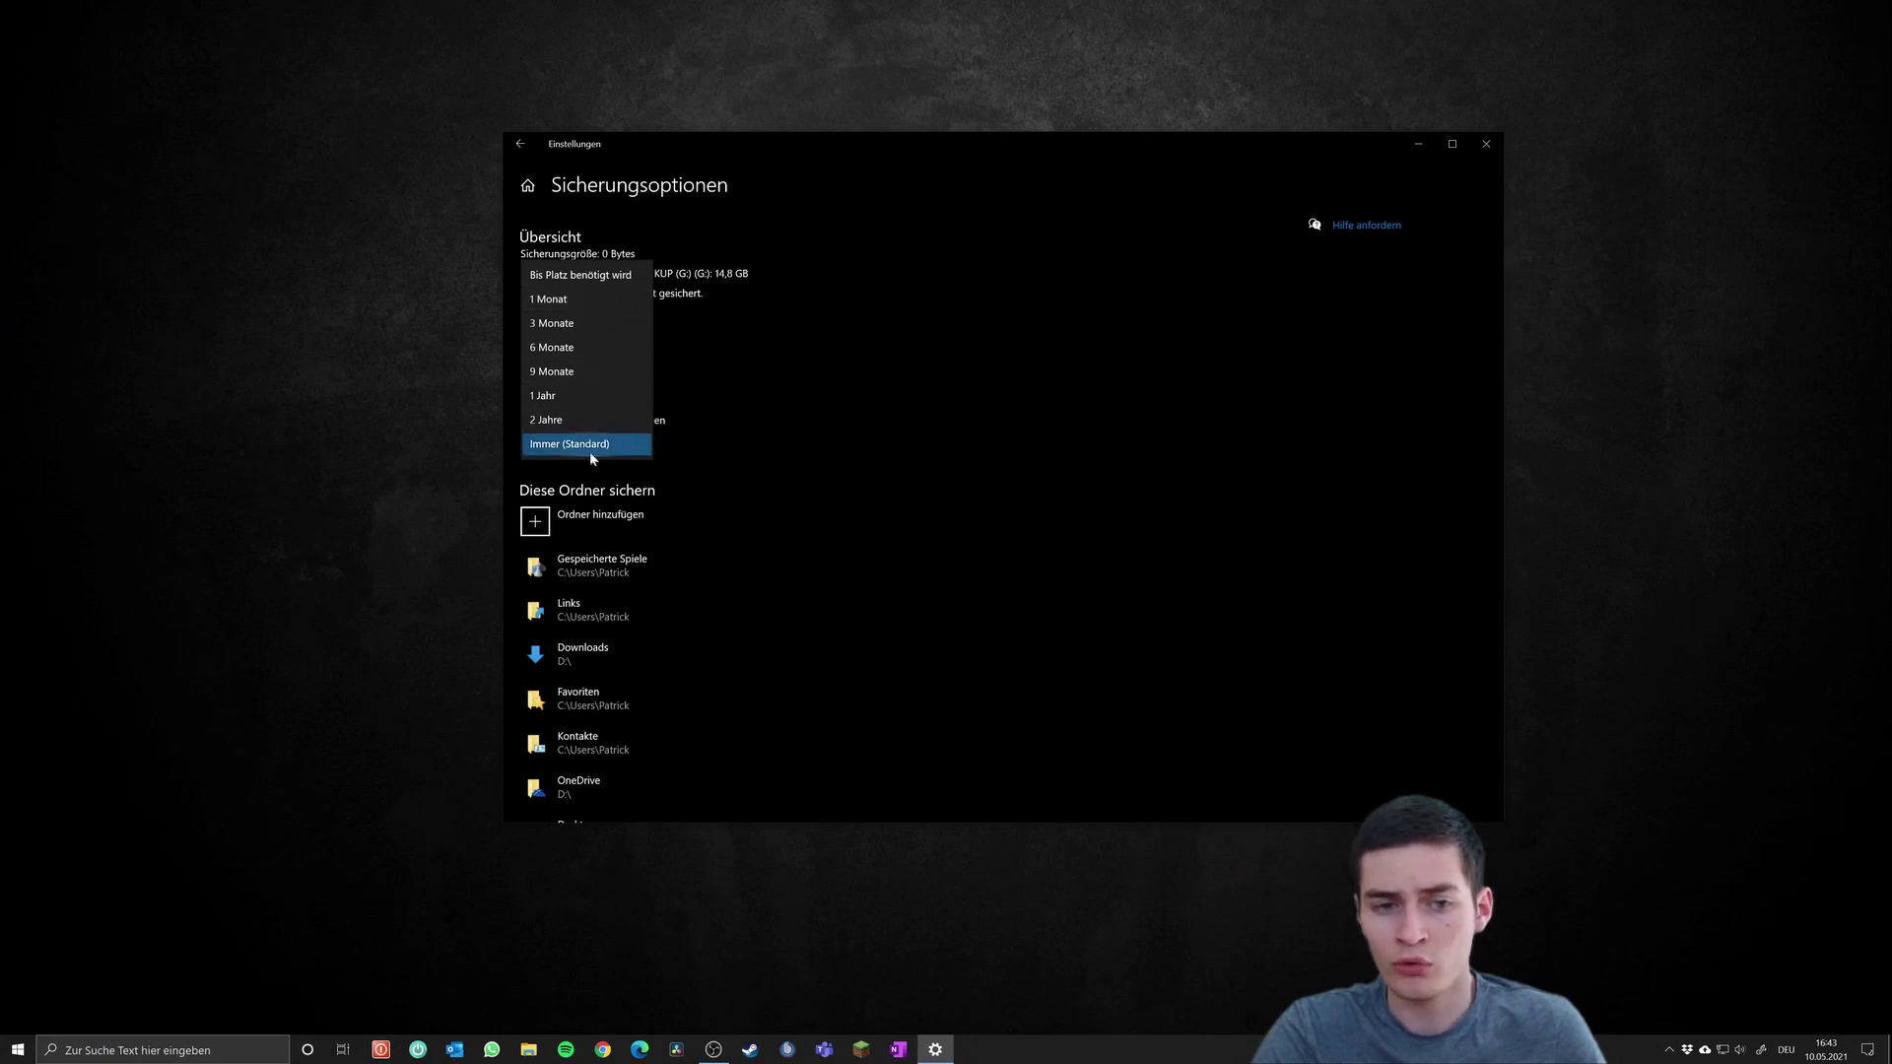
left_click(702, 460)
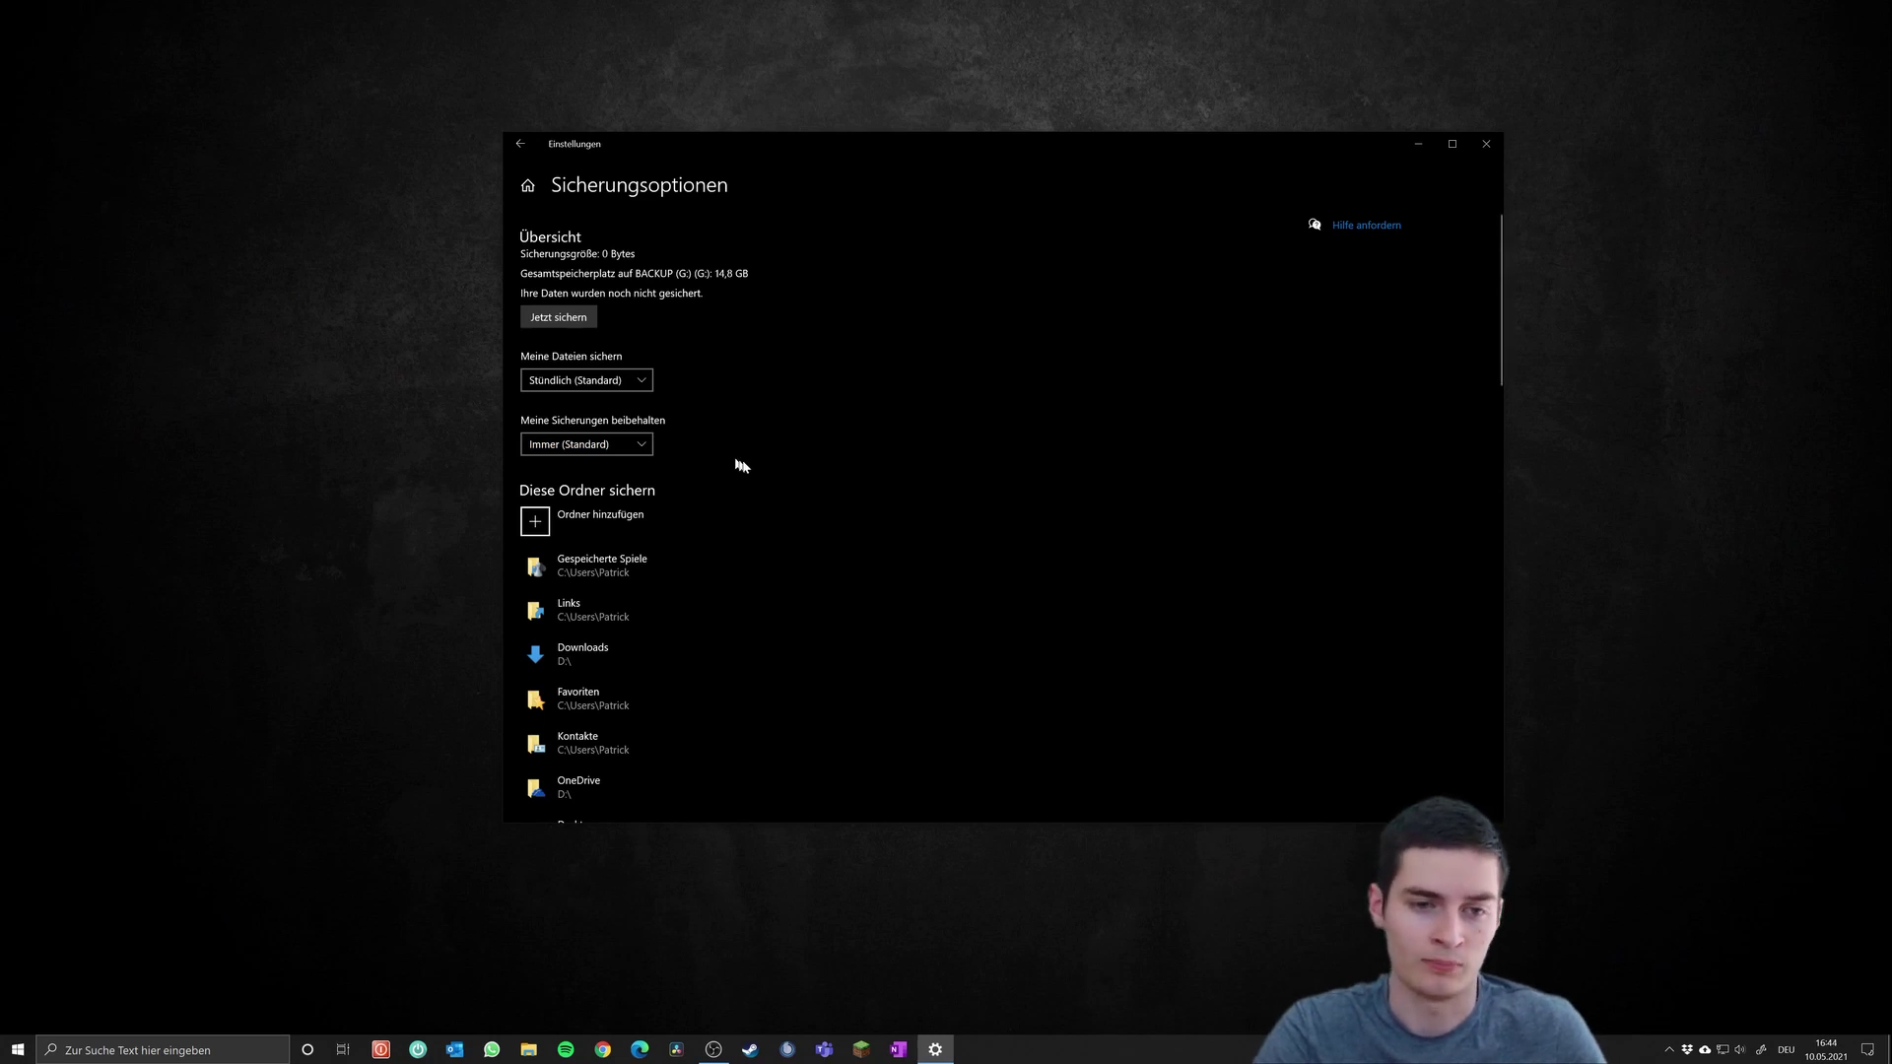
Step: Remove the Gespeicherte Spiele folder from the list of folders to back up
scroll(847, 559, "down", 3)
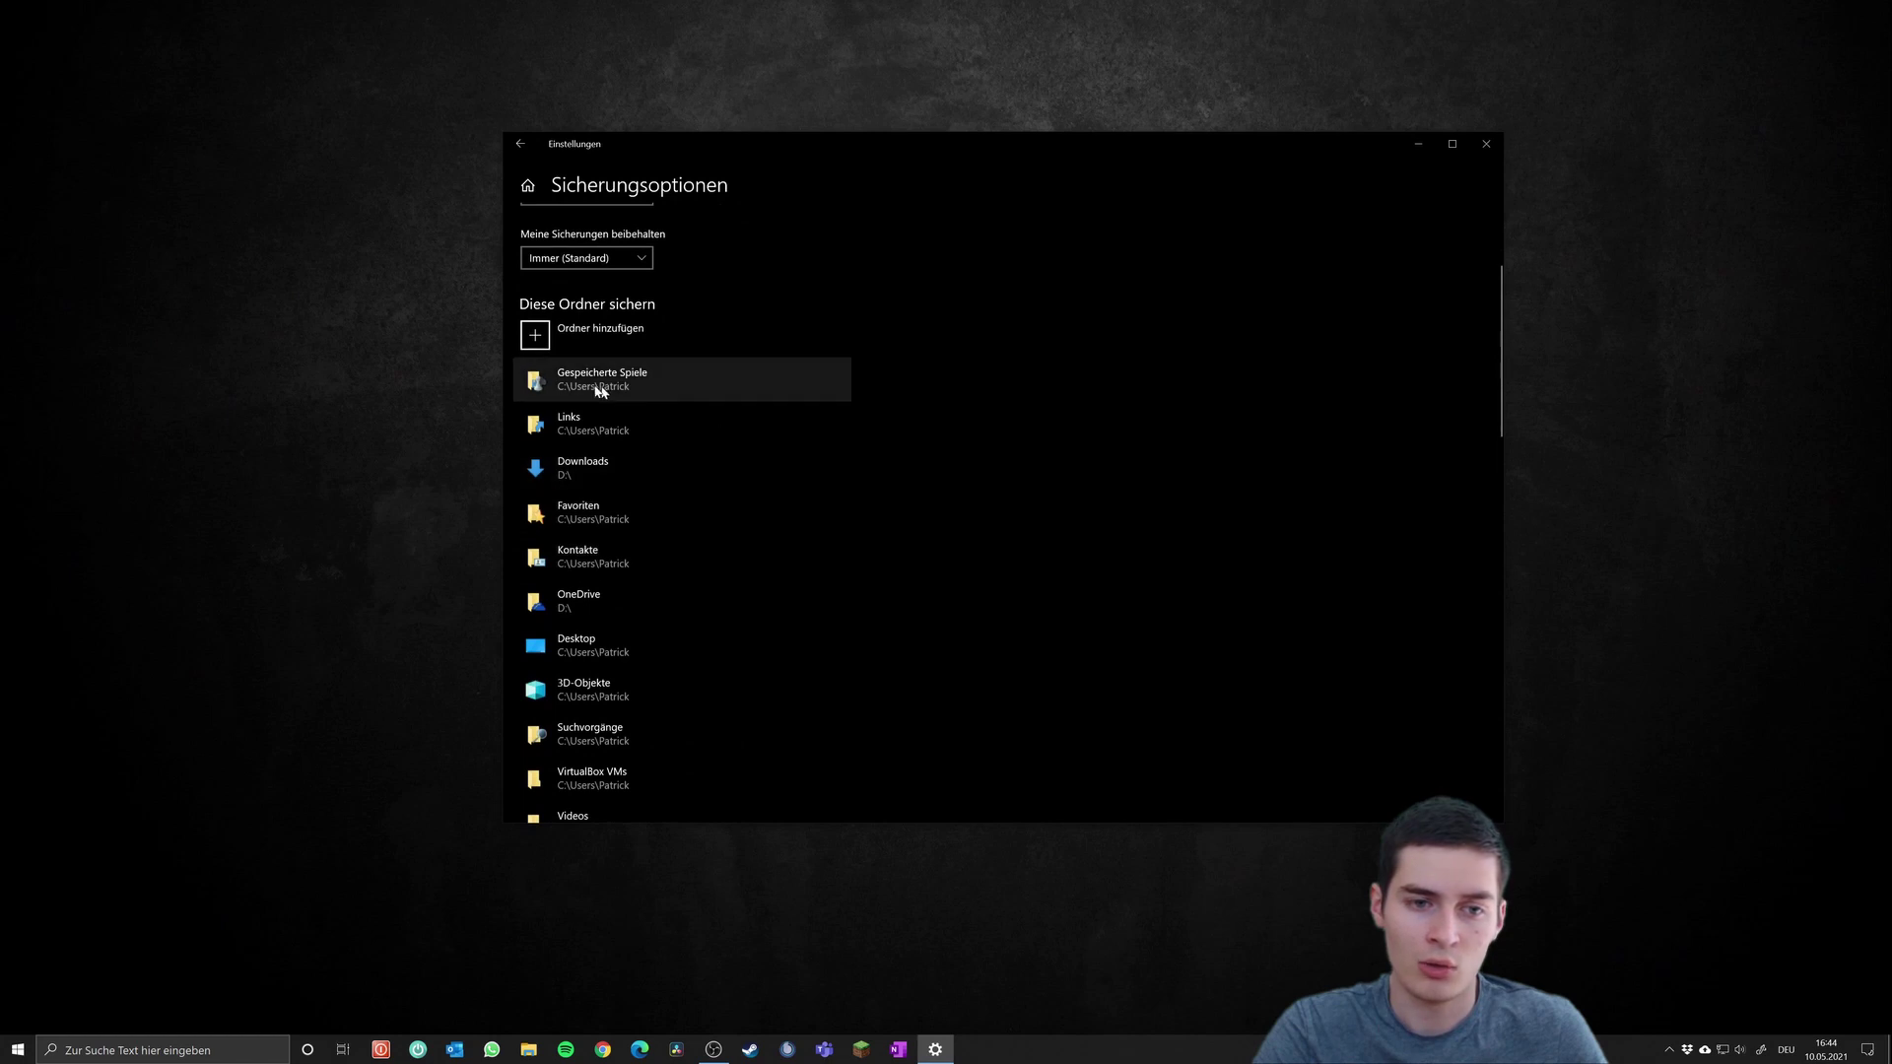
scroll(843, 374, "down", 4)
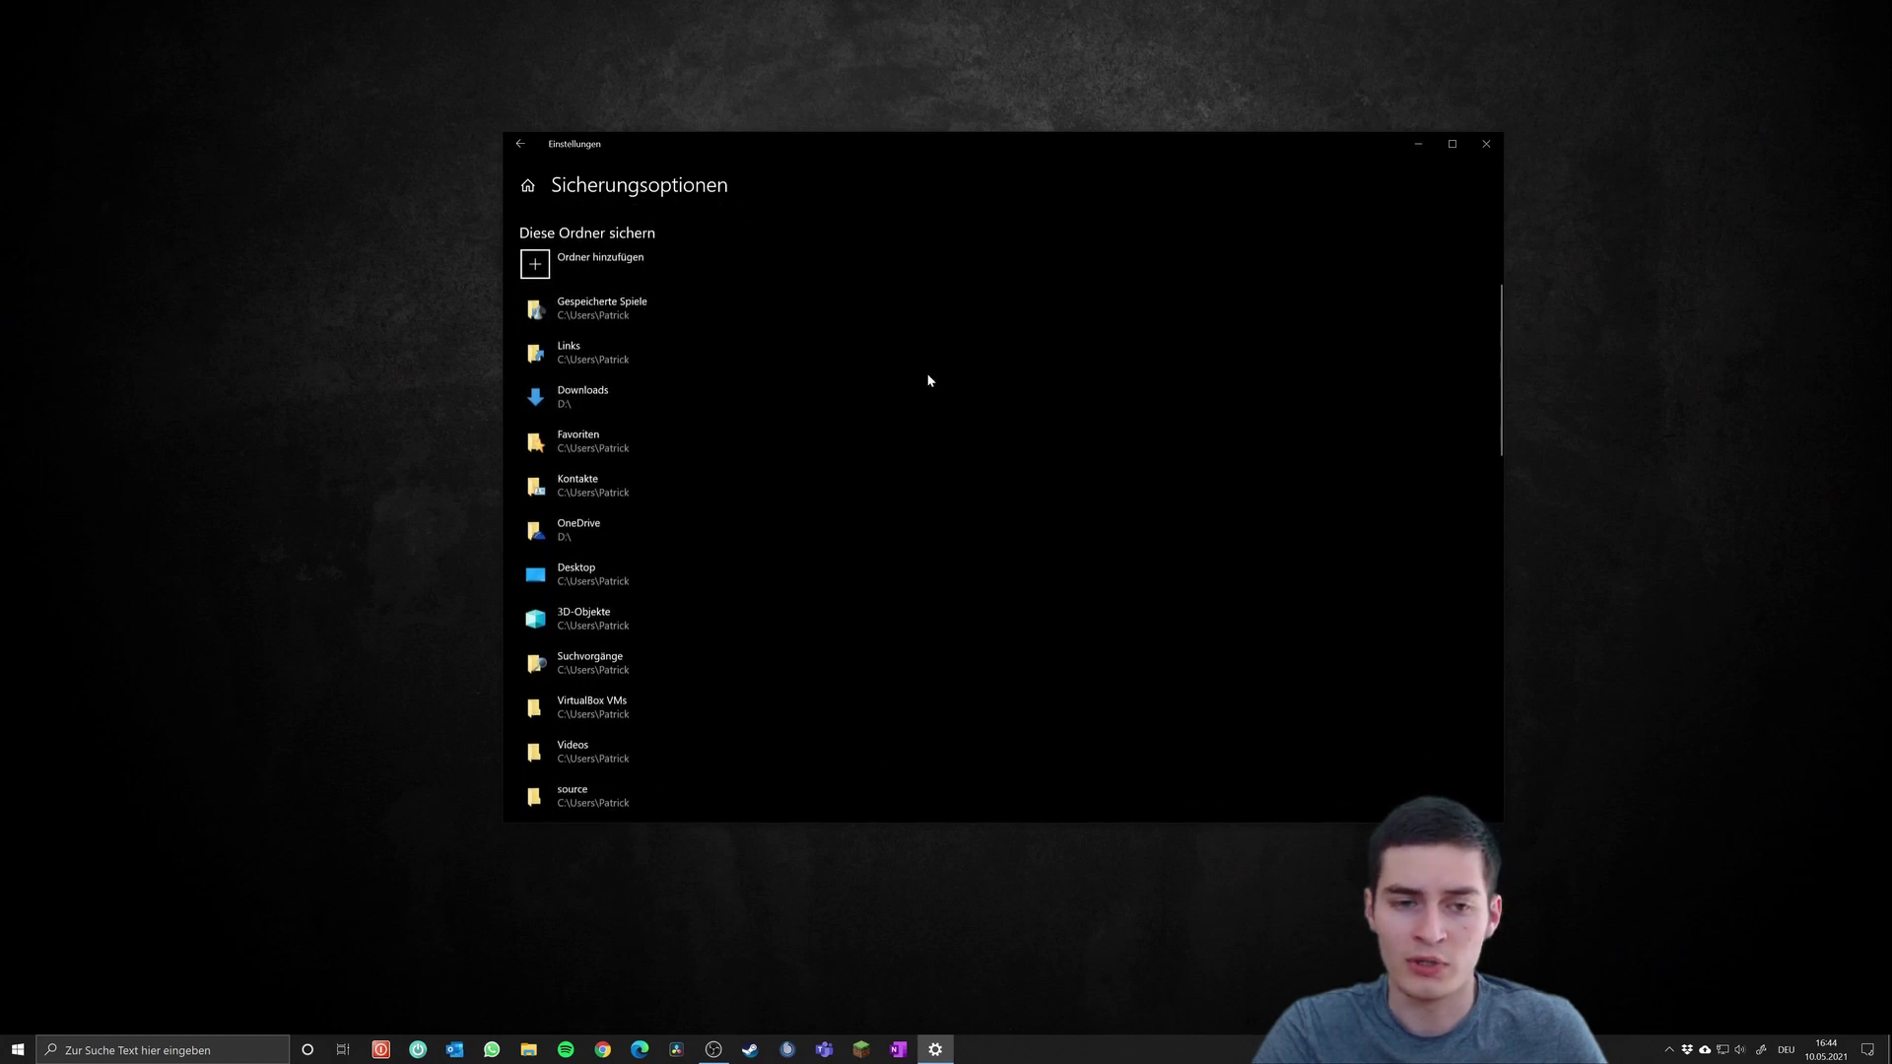
scroll(798, 311, "down", 10)
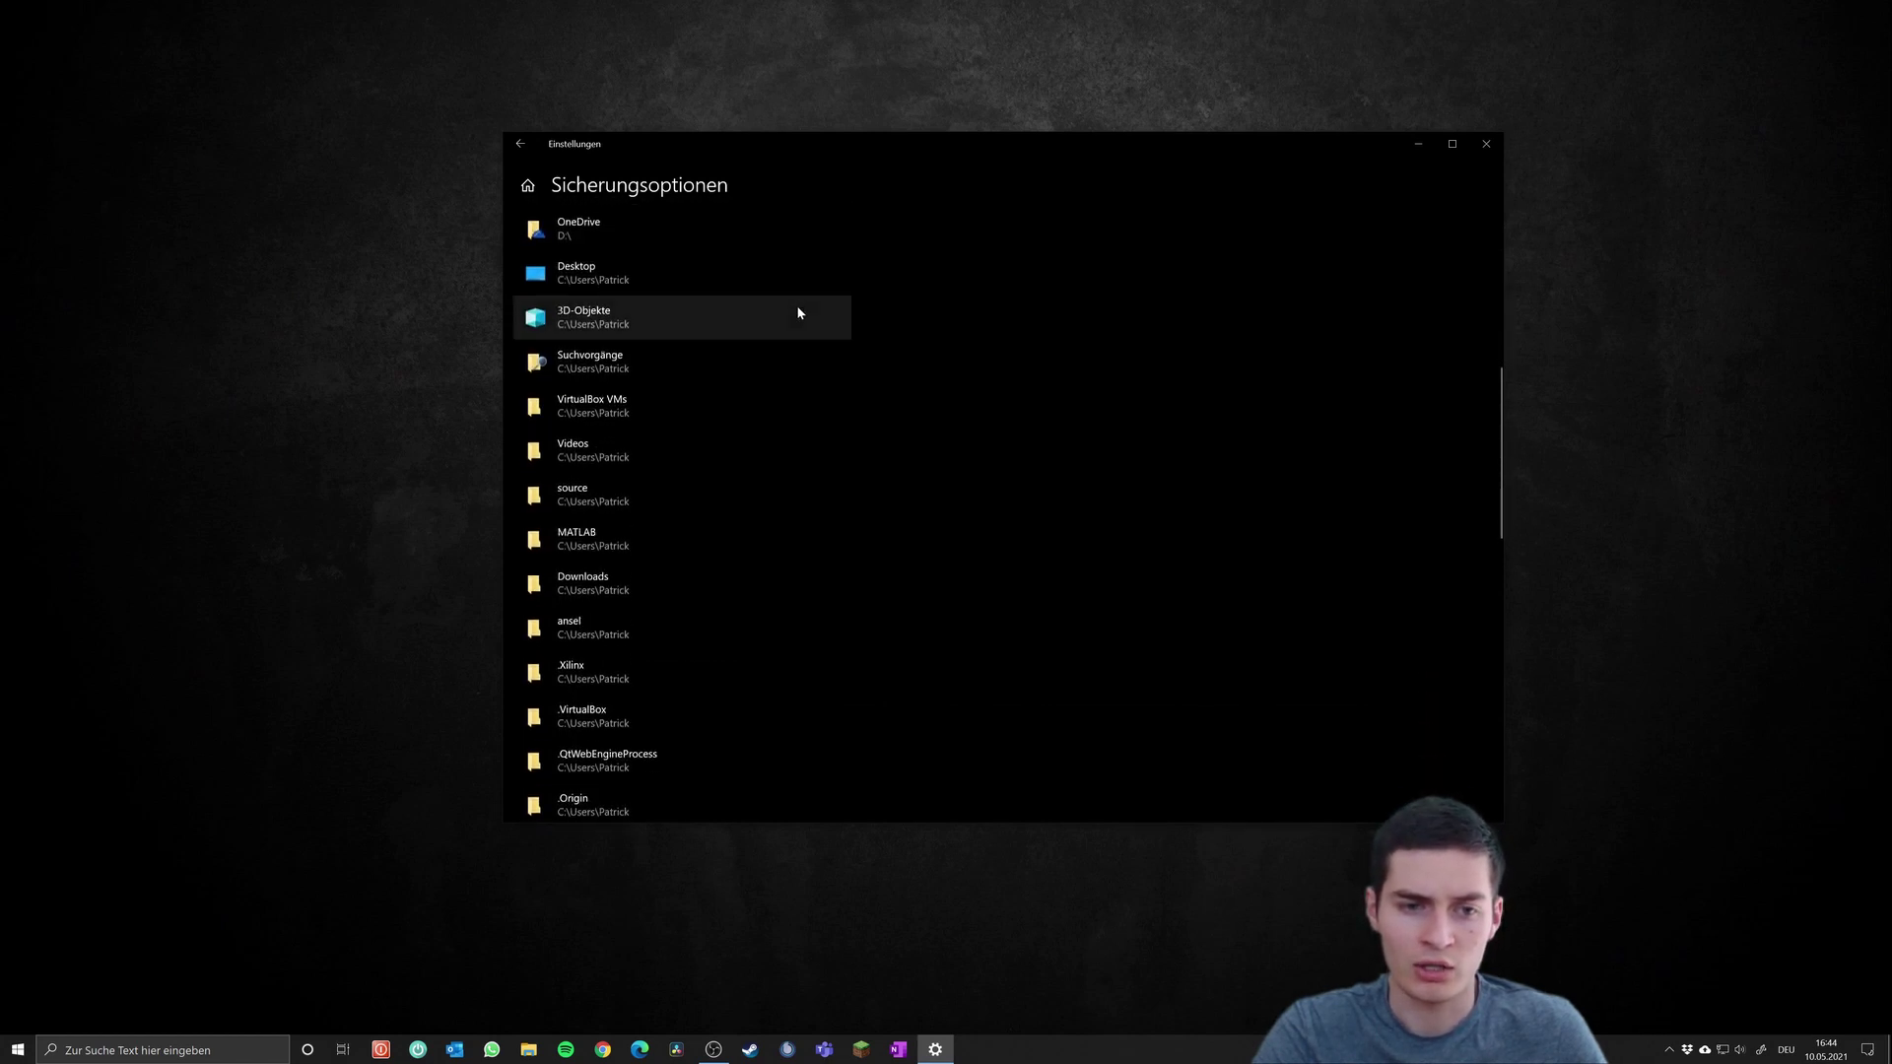
scroll(802, 469, "down", 7)
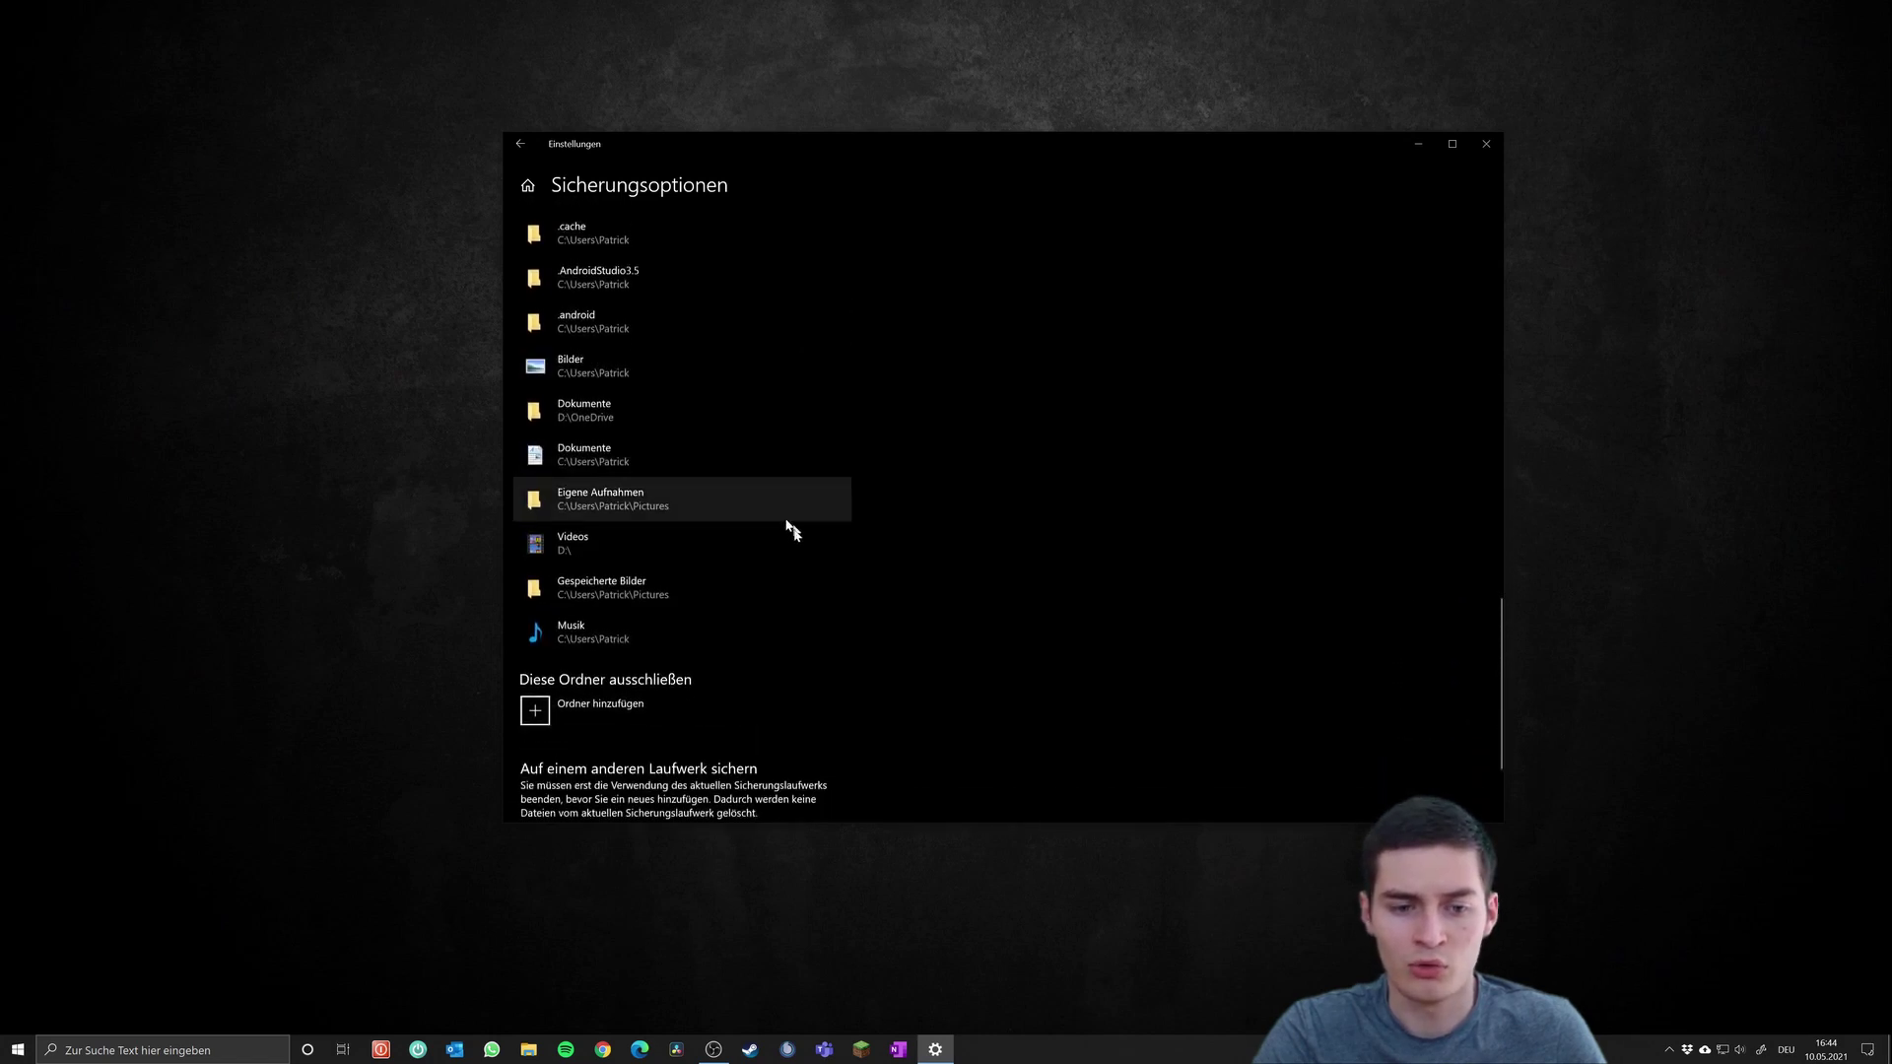
scroll(797, 534, "up", 20)
scroll(798, 541, "down", 2)
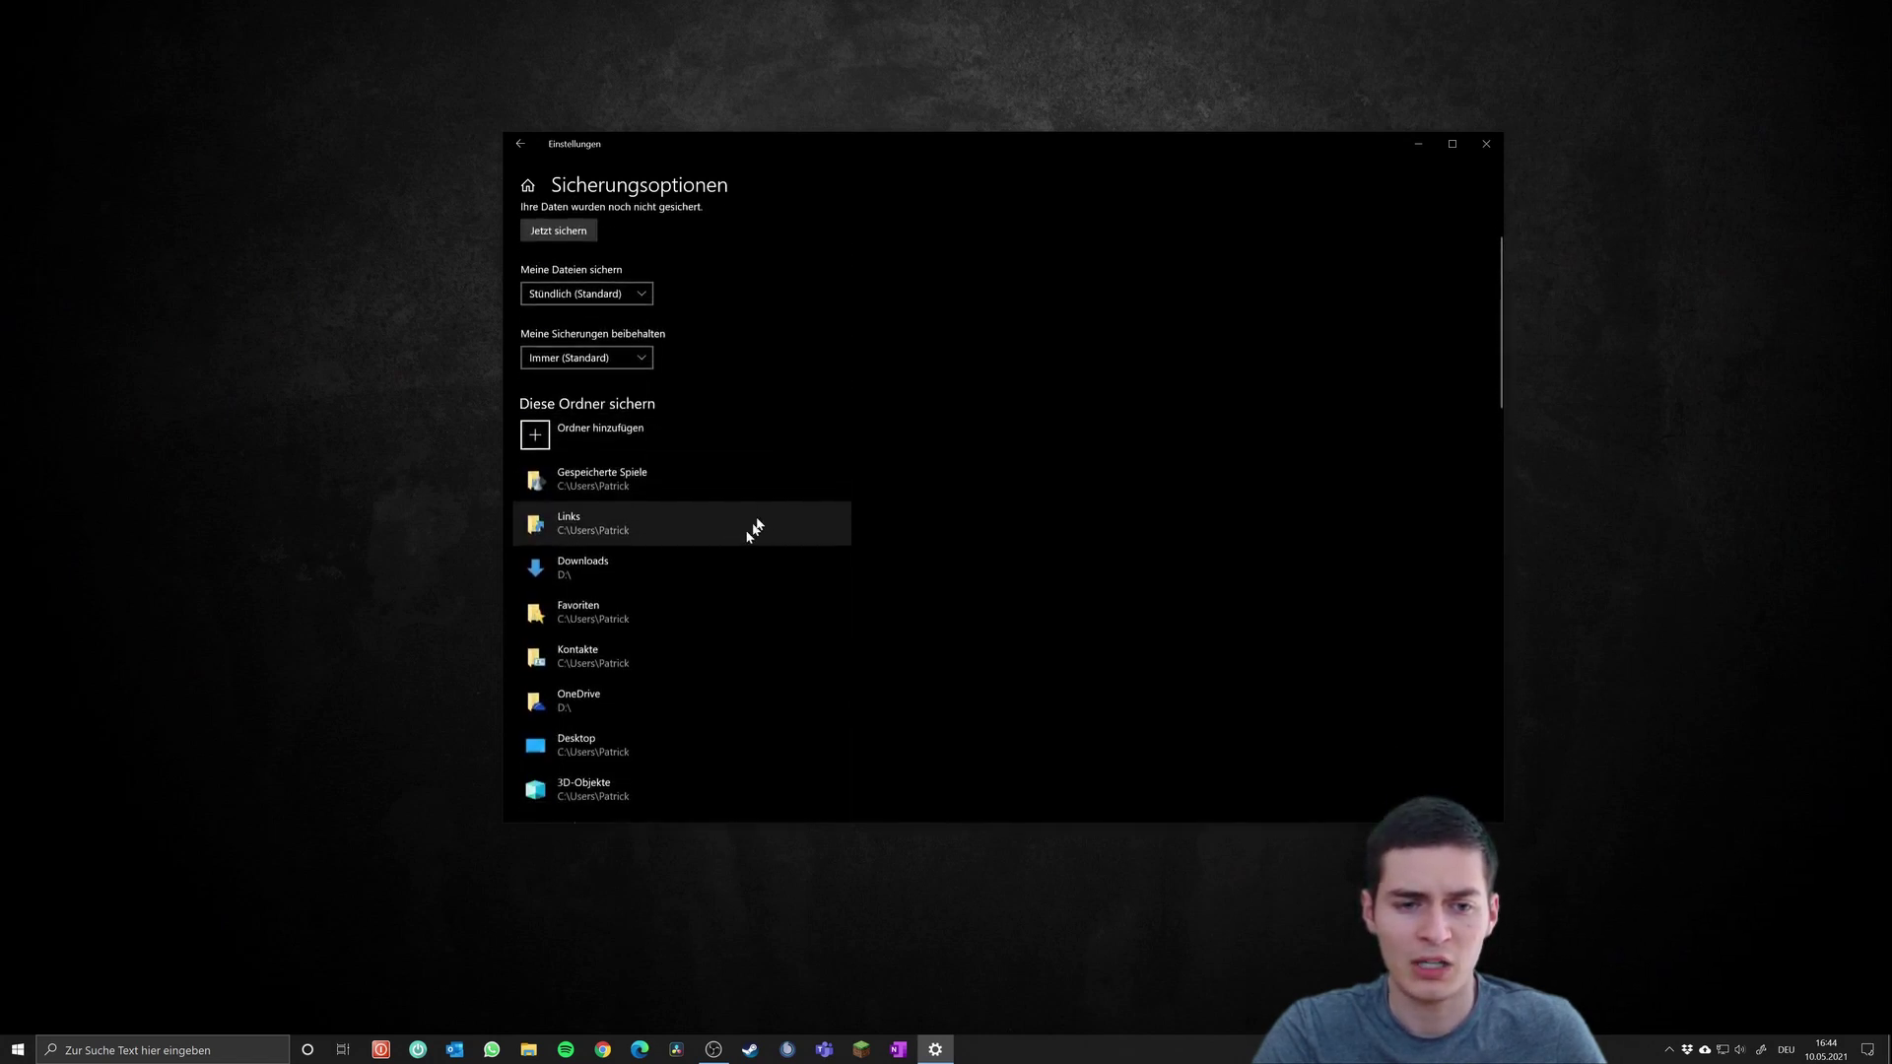
left_click(839, 492)
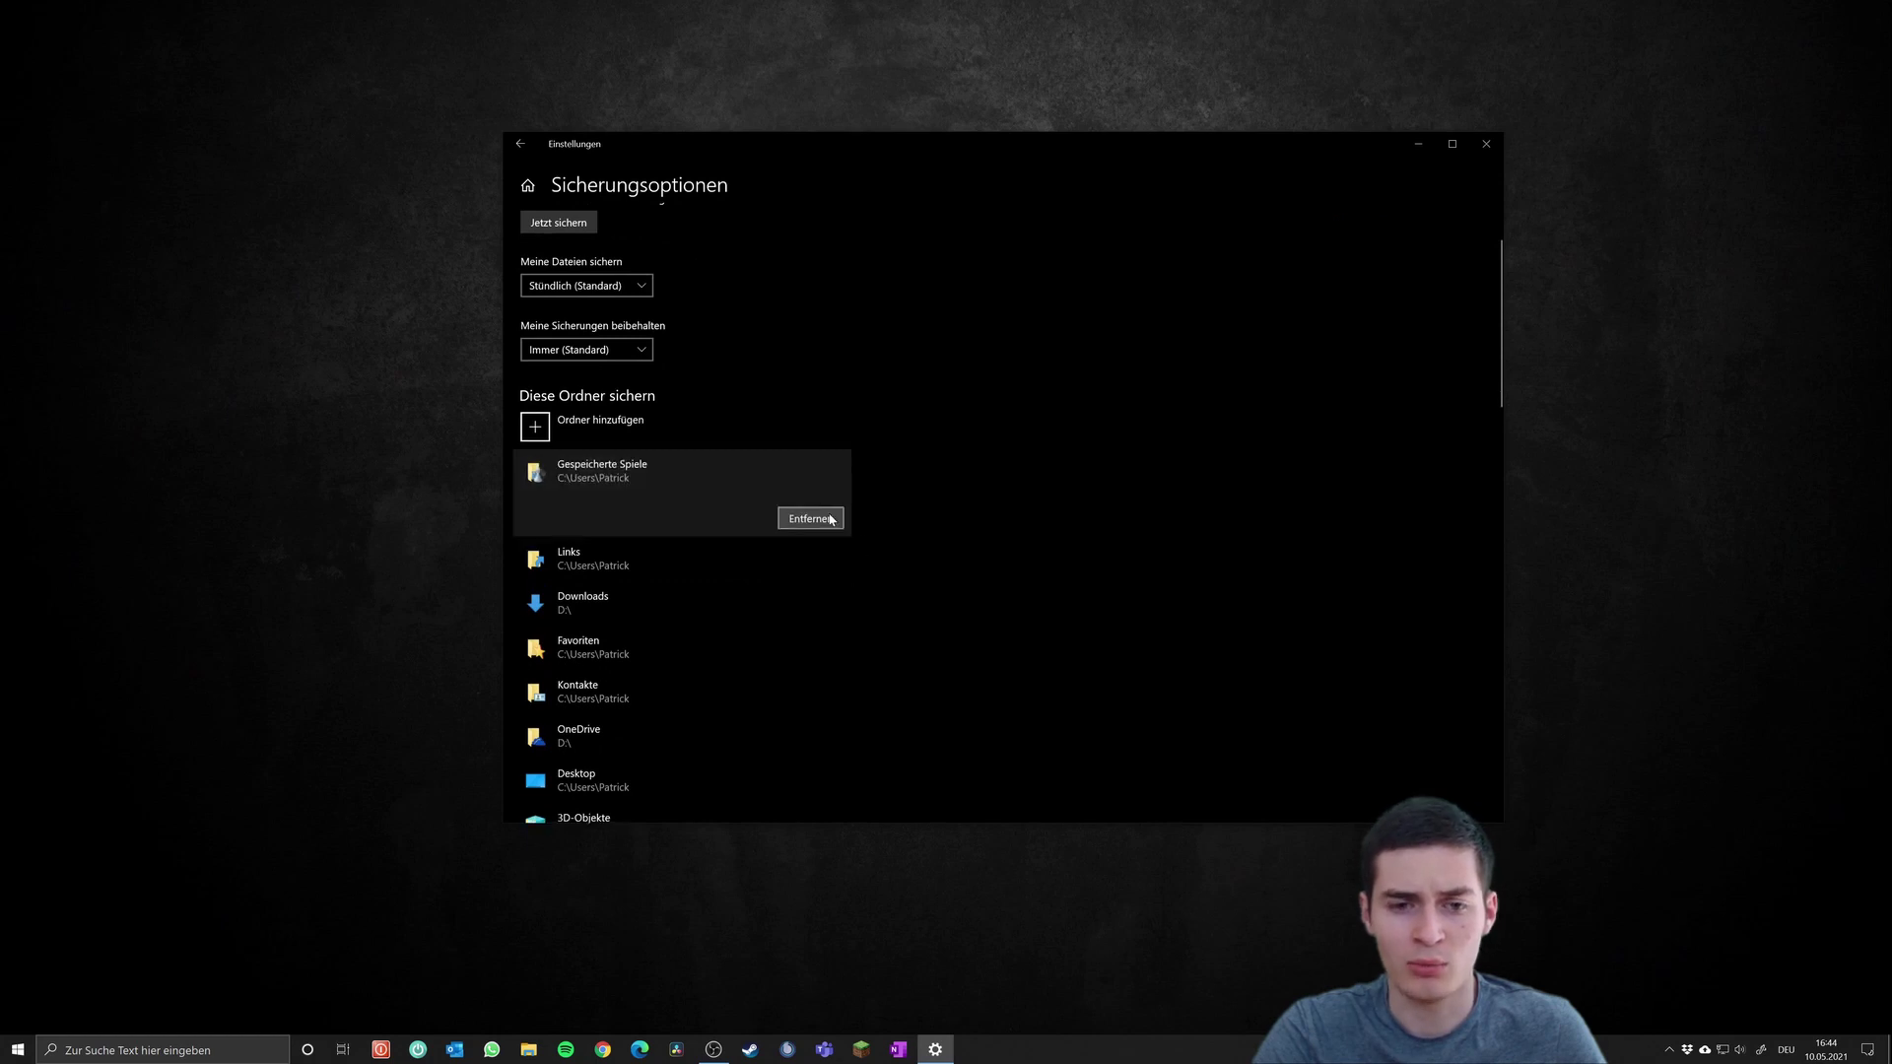
left_click(810, 519)
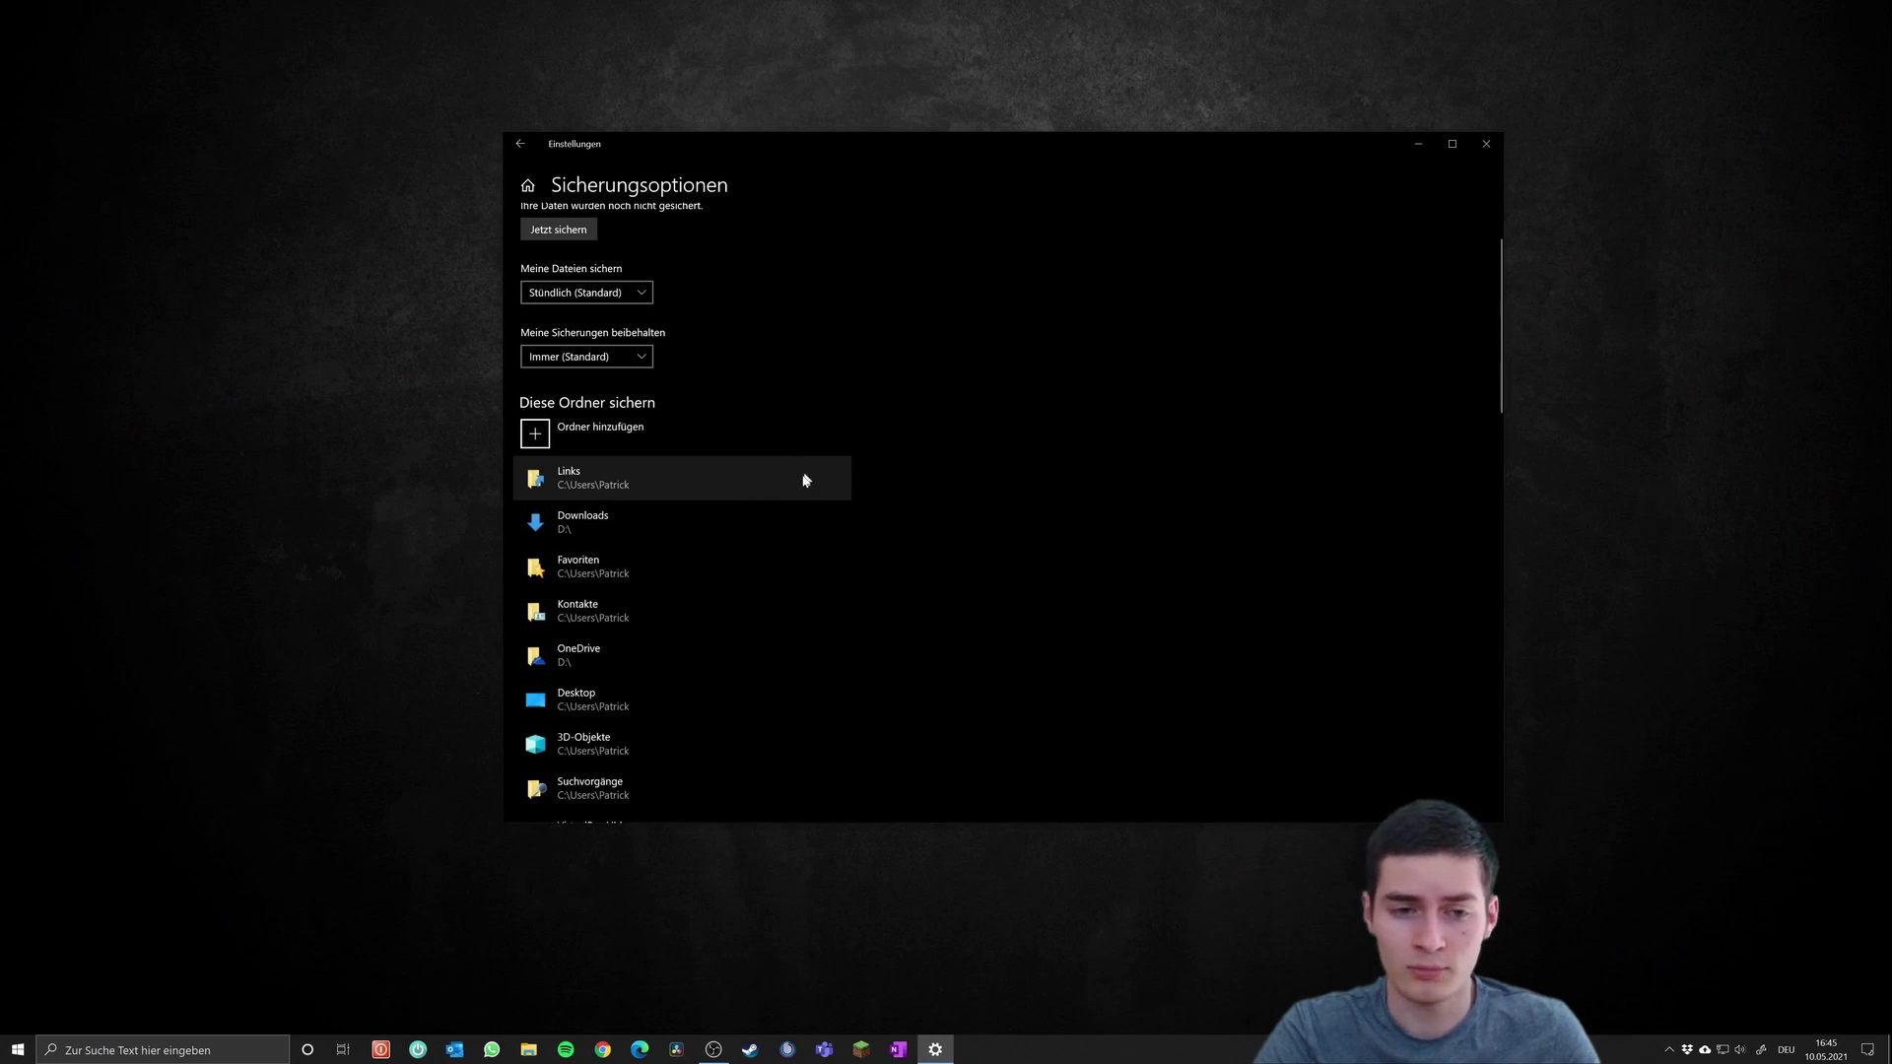
Step: Remove the Links folder and all remaining default folders from the list of folders to back up
scroll(790, 506, "down", 5)
scroll(790, 505, "up", 4)
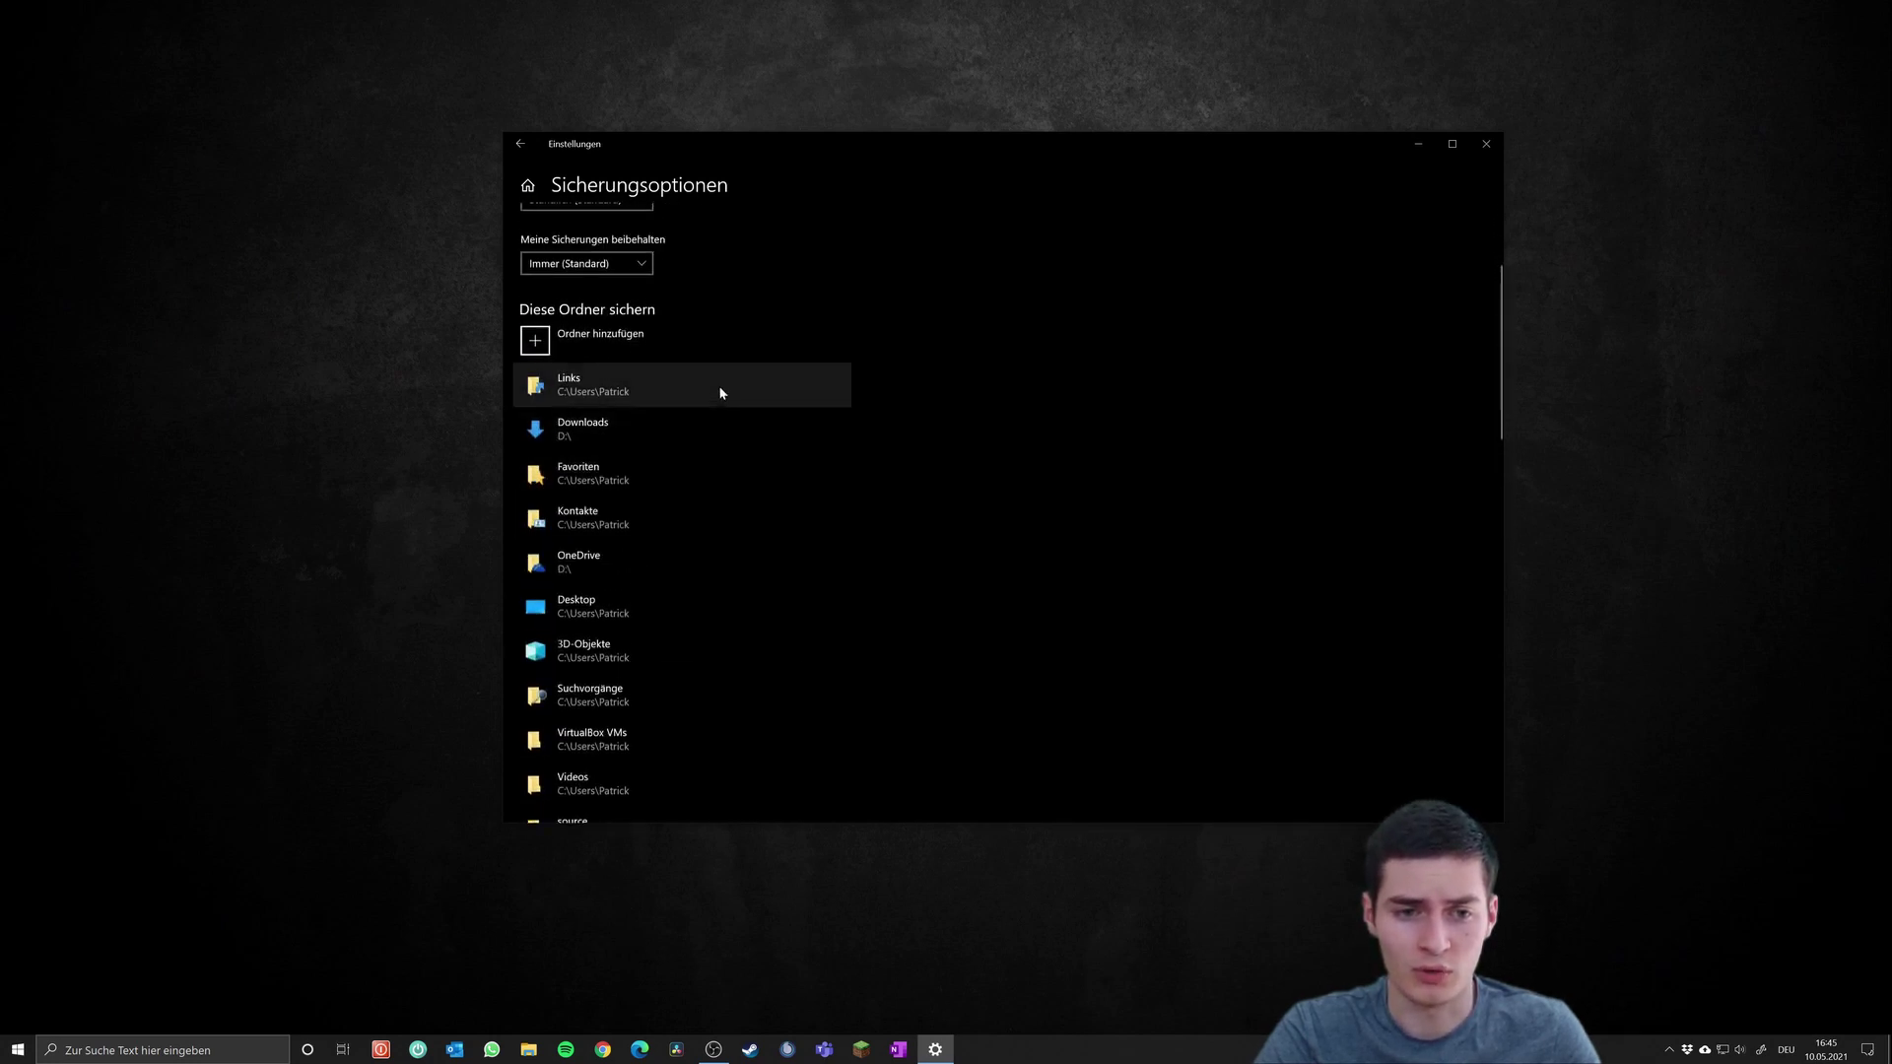
left_click(815, 404)
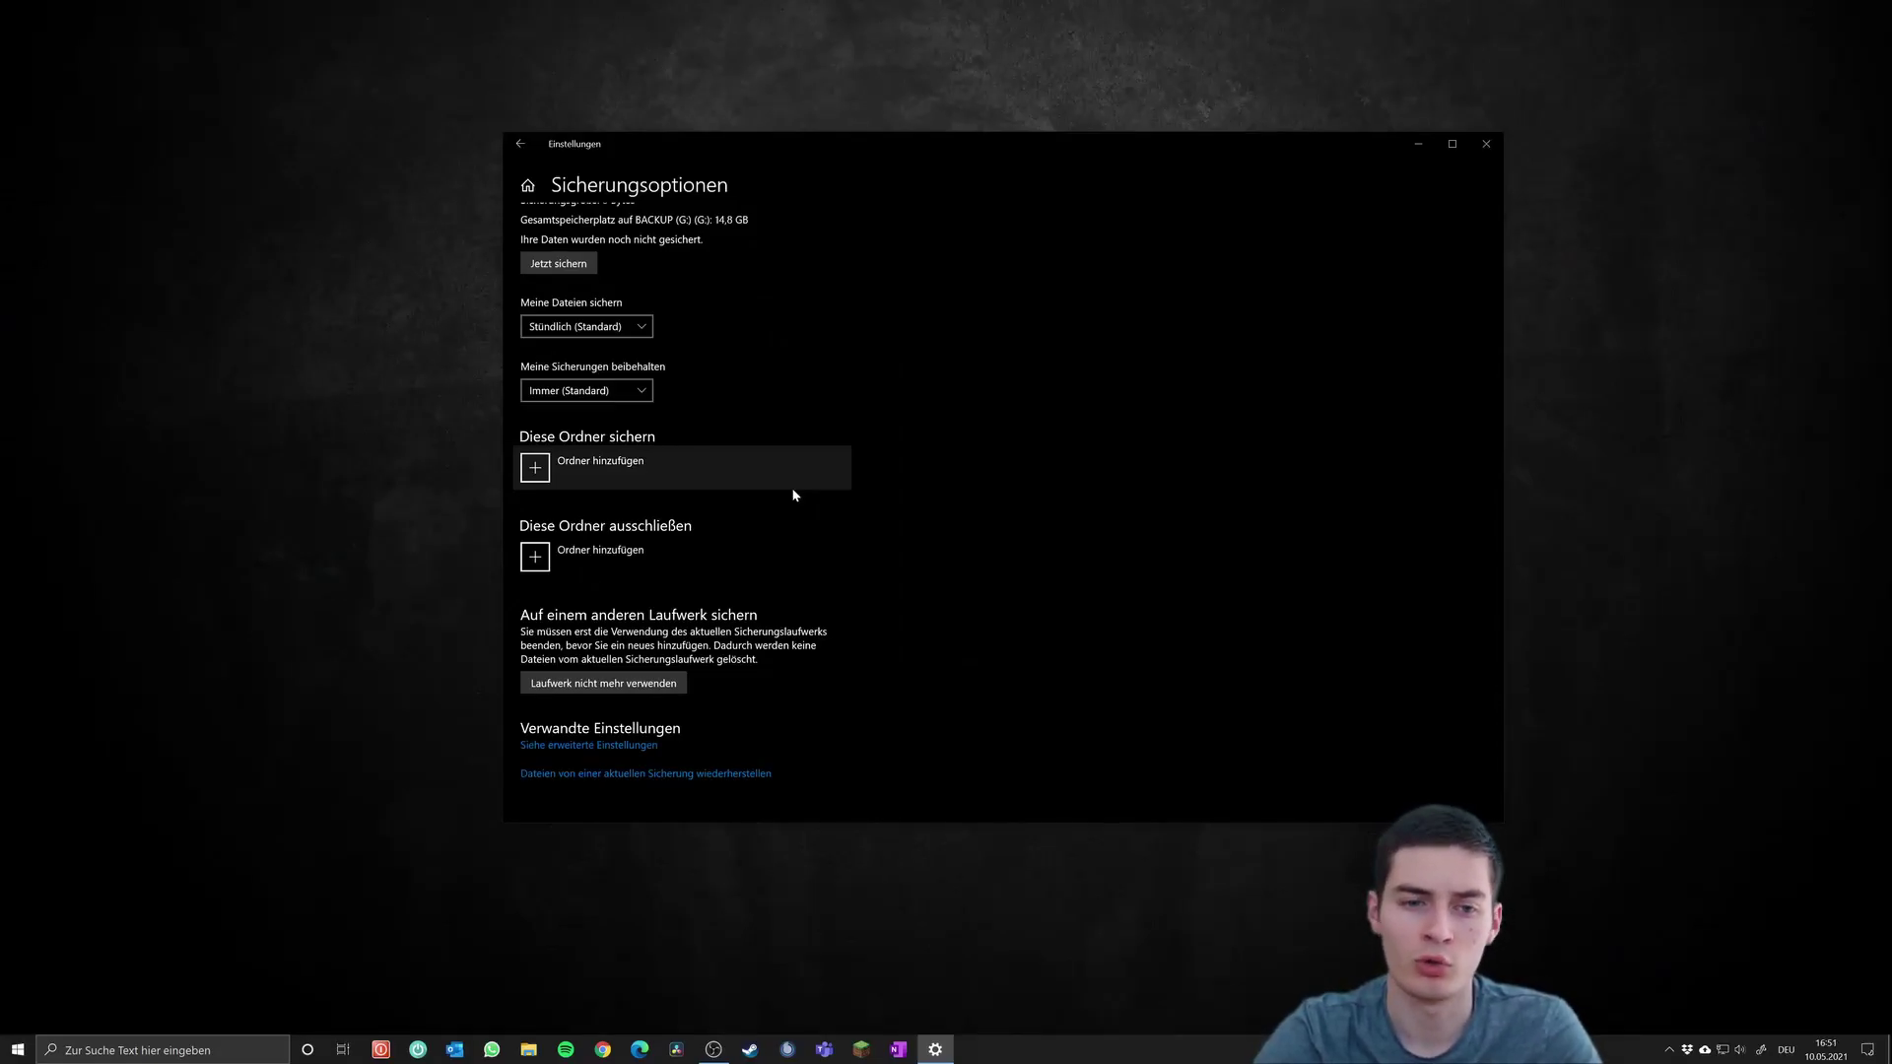
Step: Add the Zu sichernde Daten folder from Lokaler Datenträger (F:) to the folders to back up and start the backup immediately
left_click(779, 483)
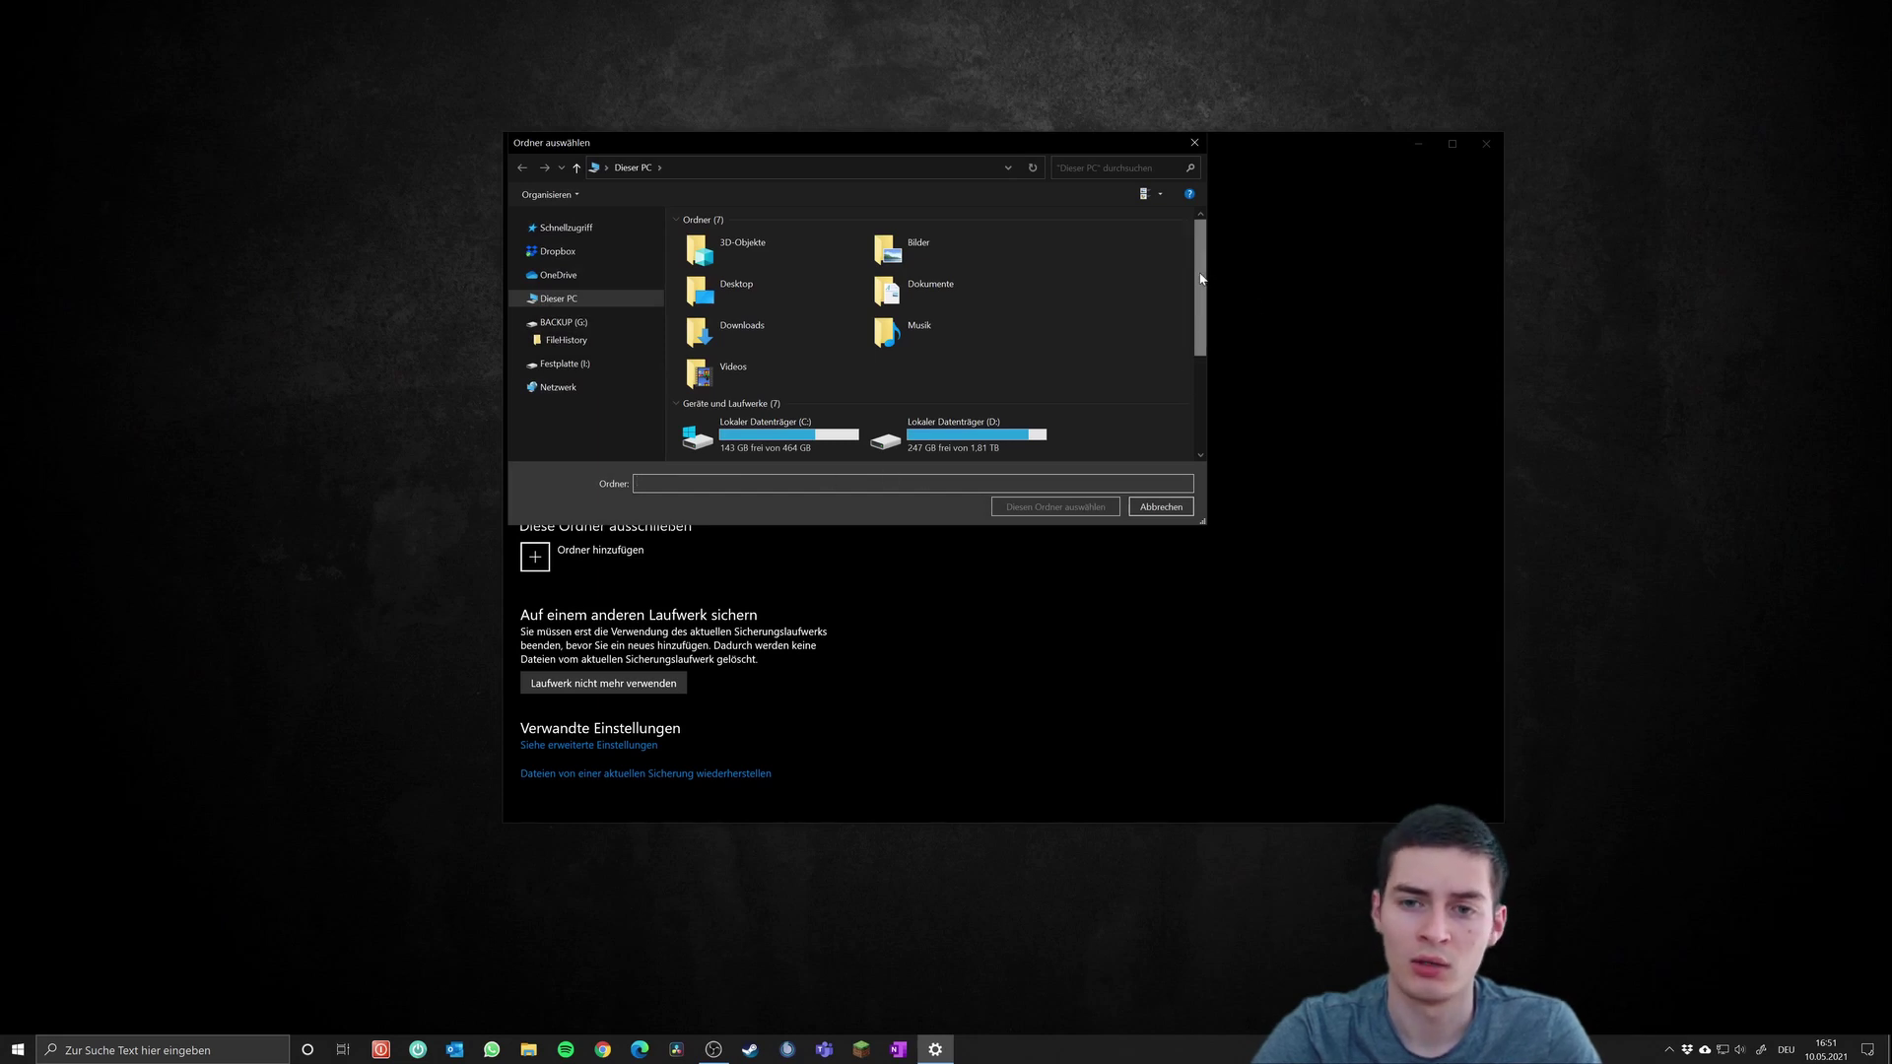
left_click_drag(1201, 279, 1209, 341)
double_click(990, 342)
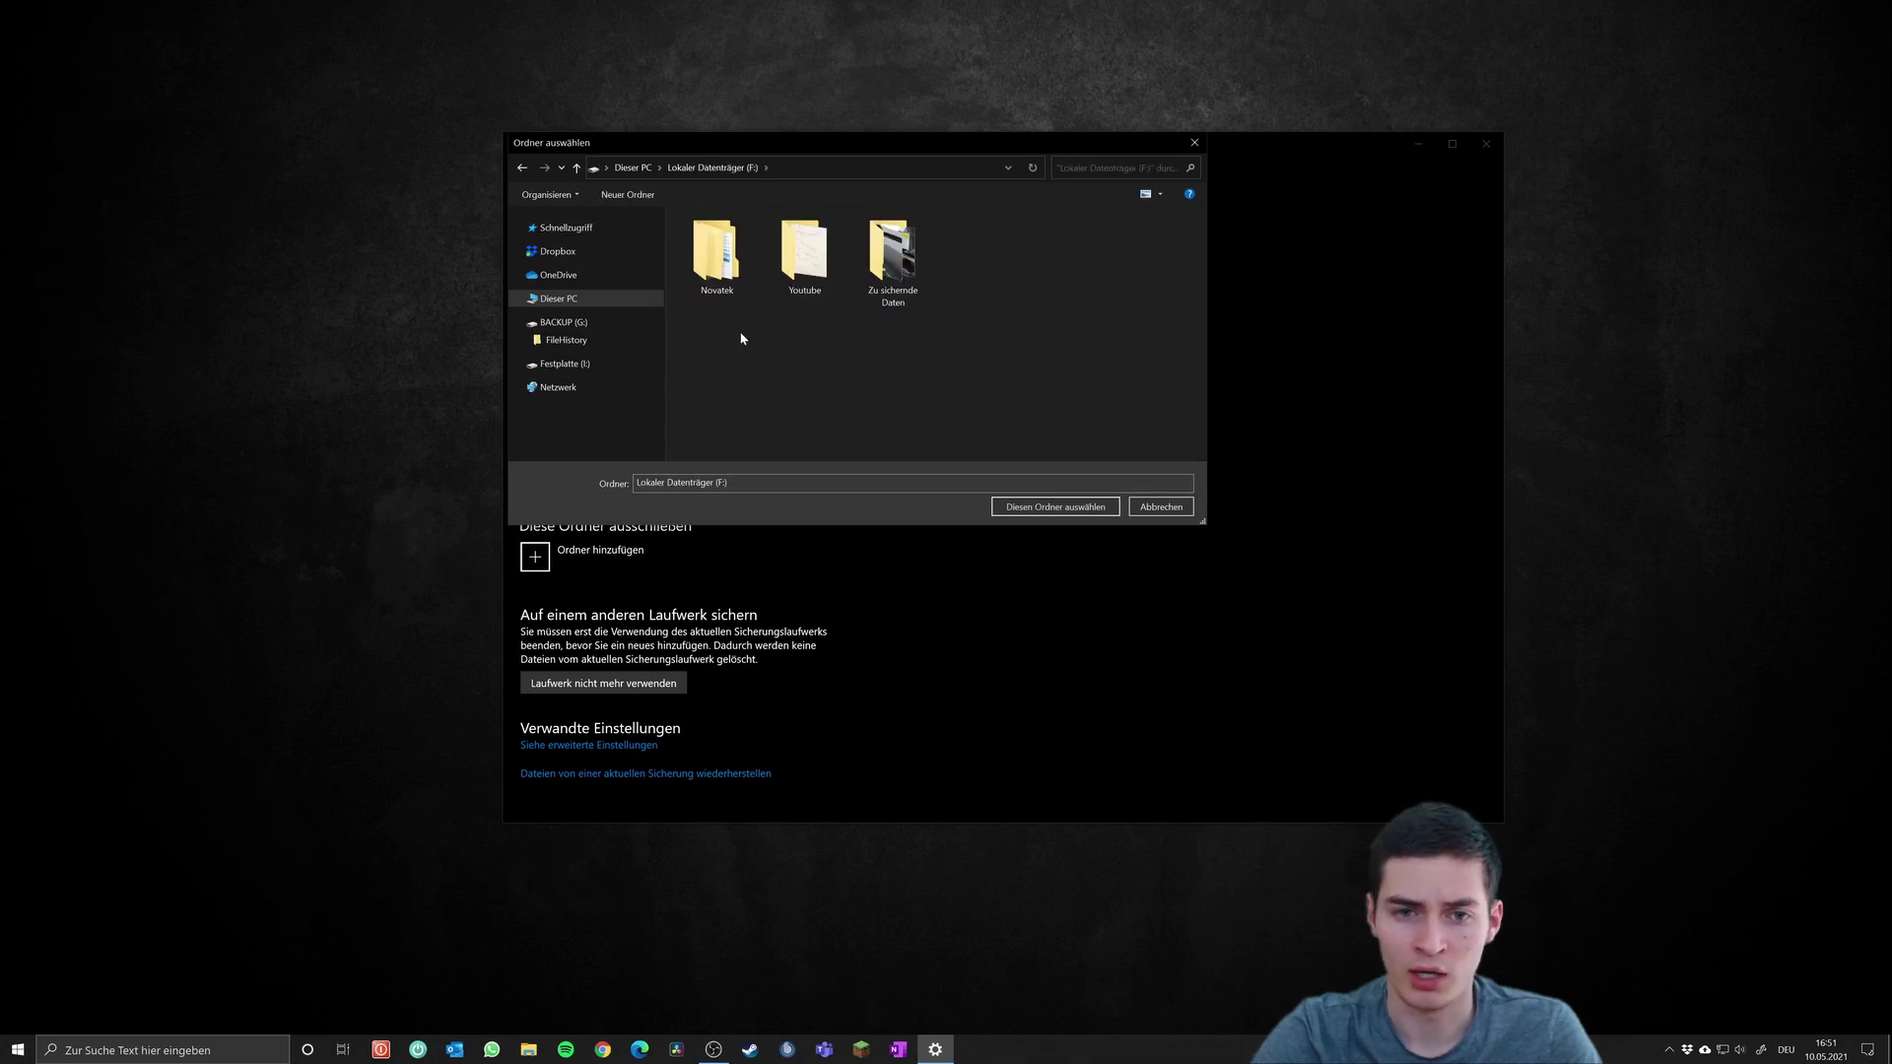
left_click(903, 260)
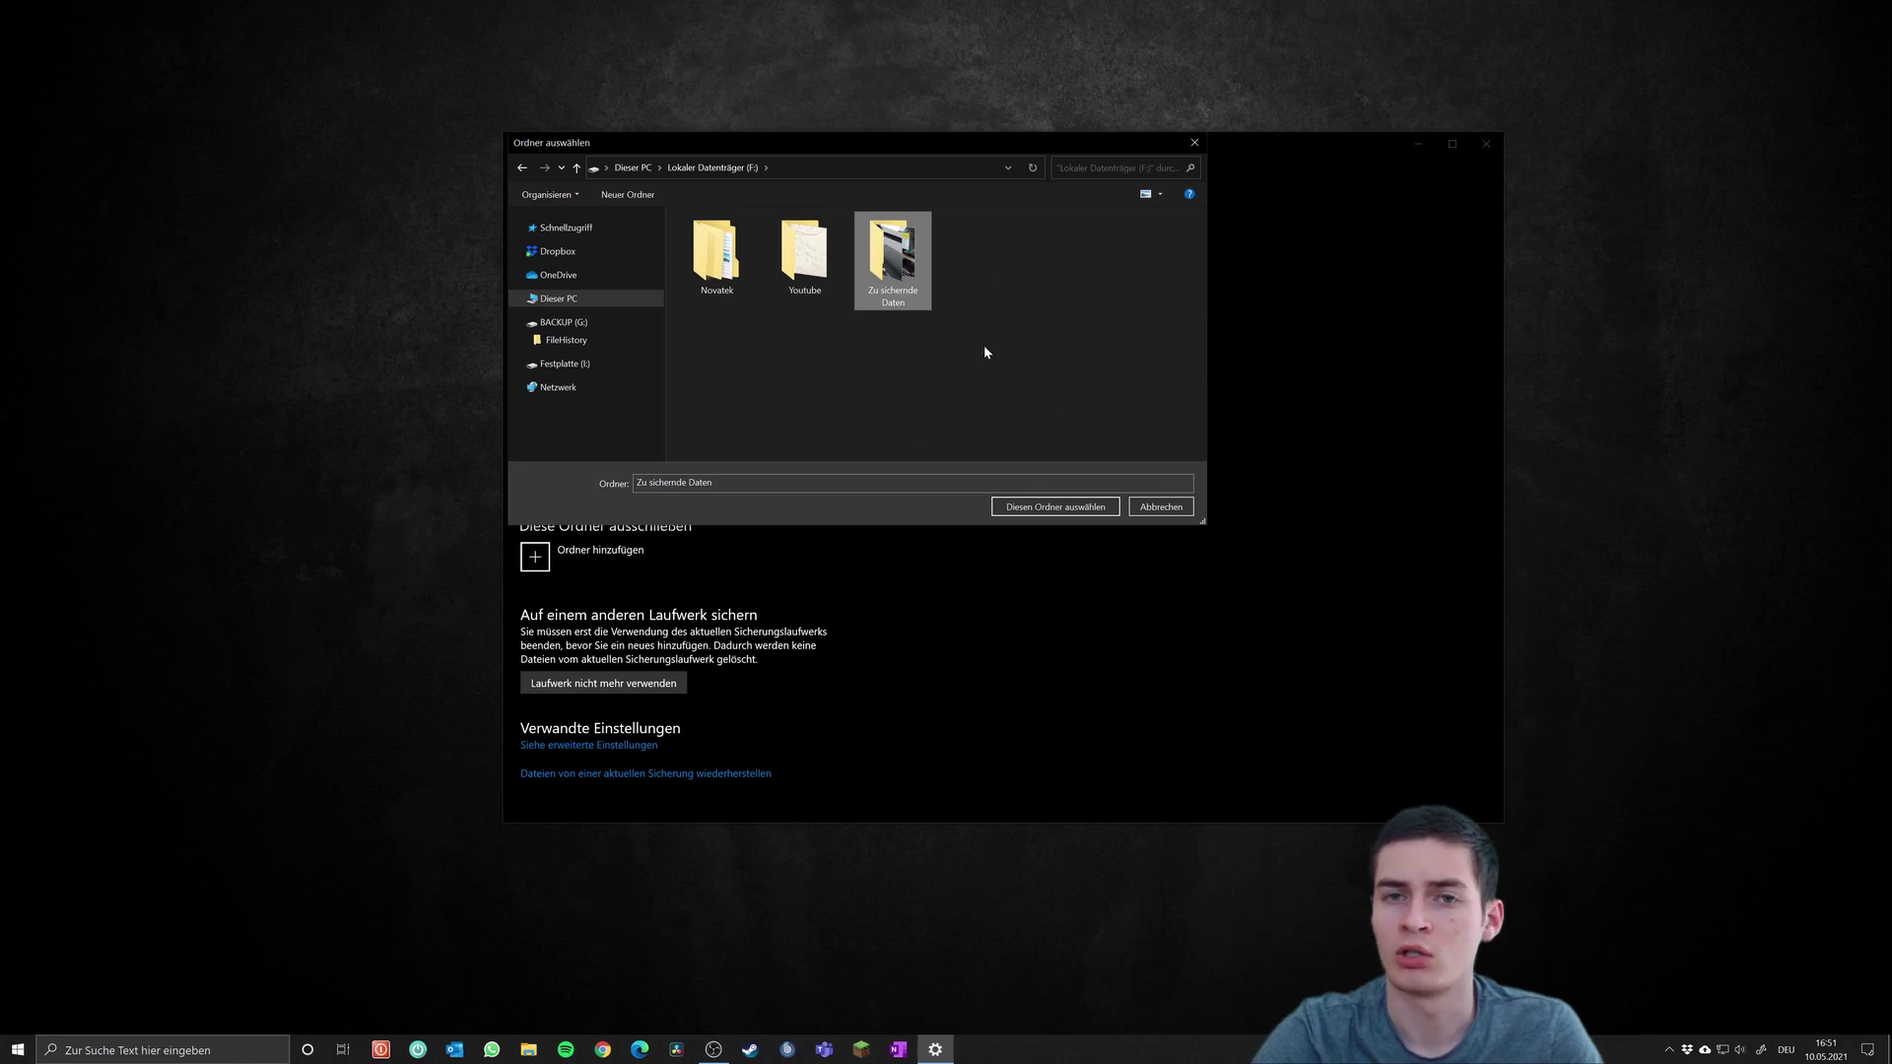
left_click(1047, 508)
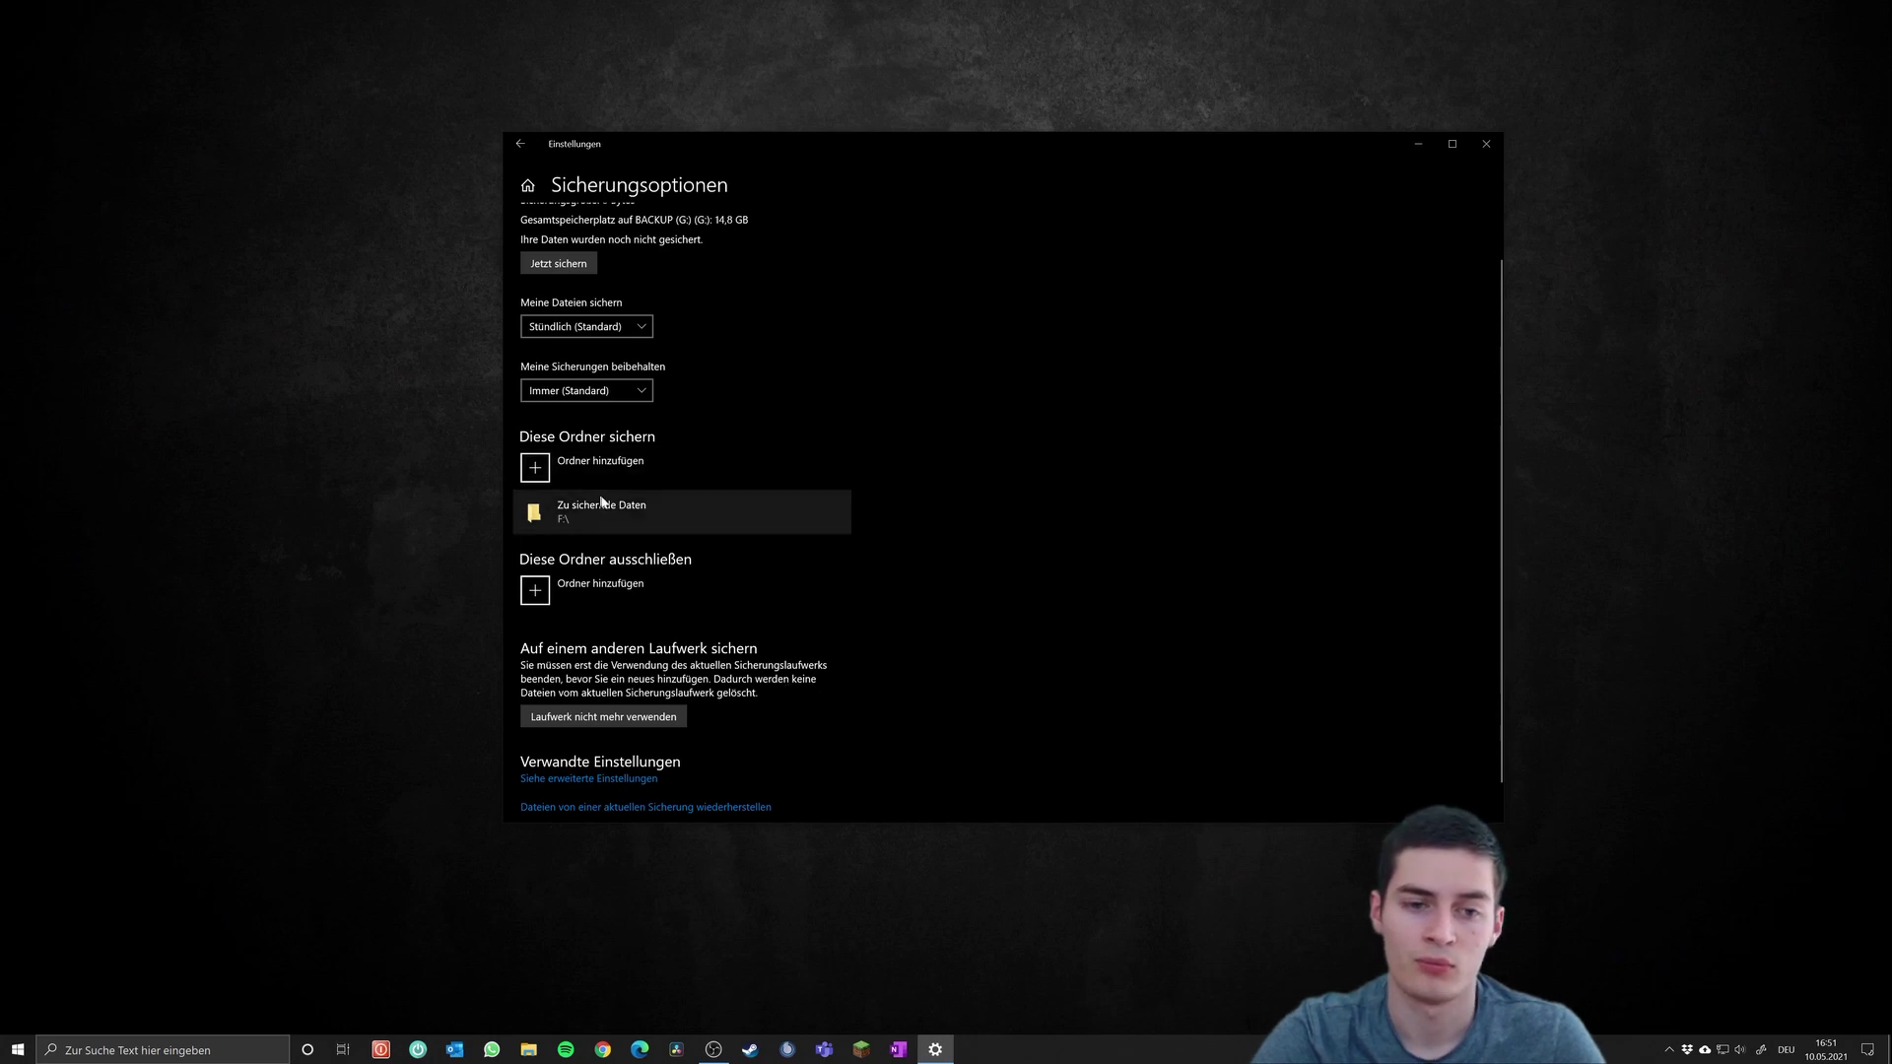
scroll(825, 473, "up", 1)
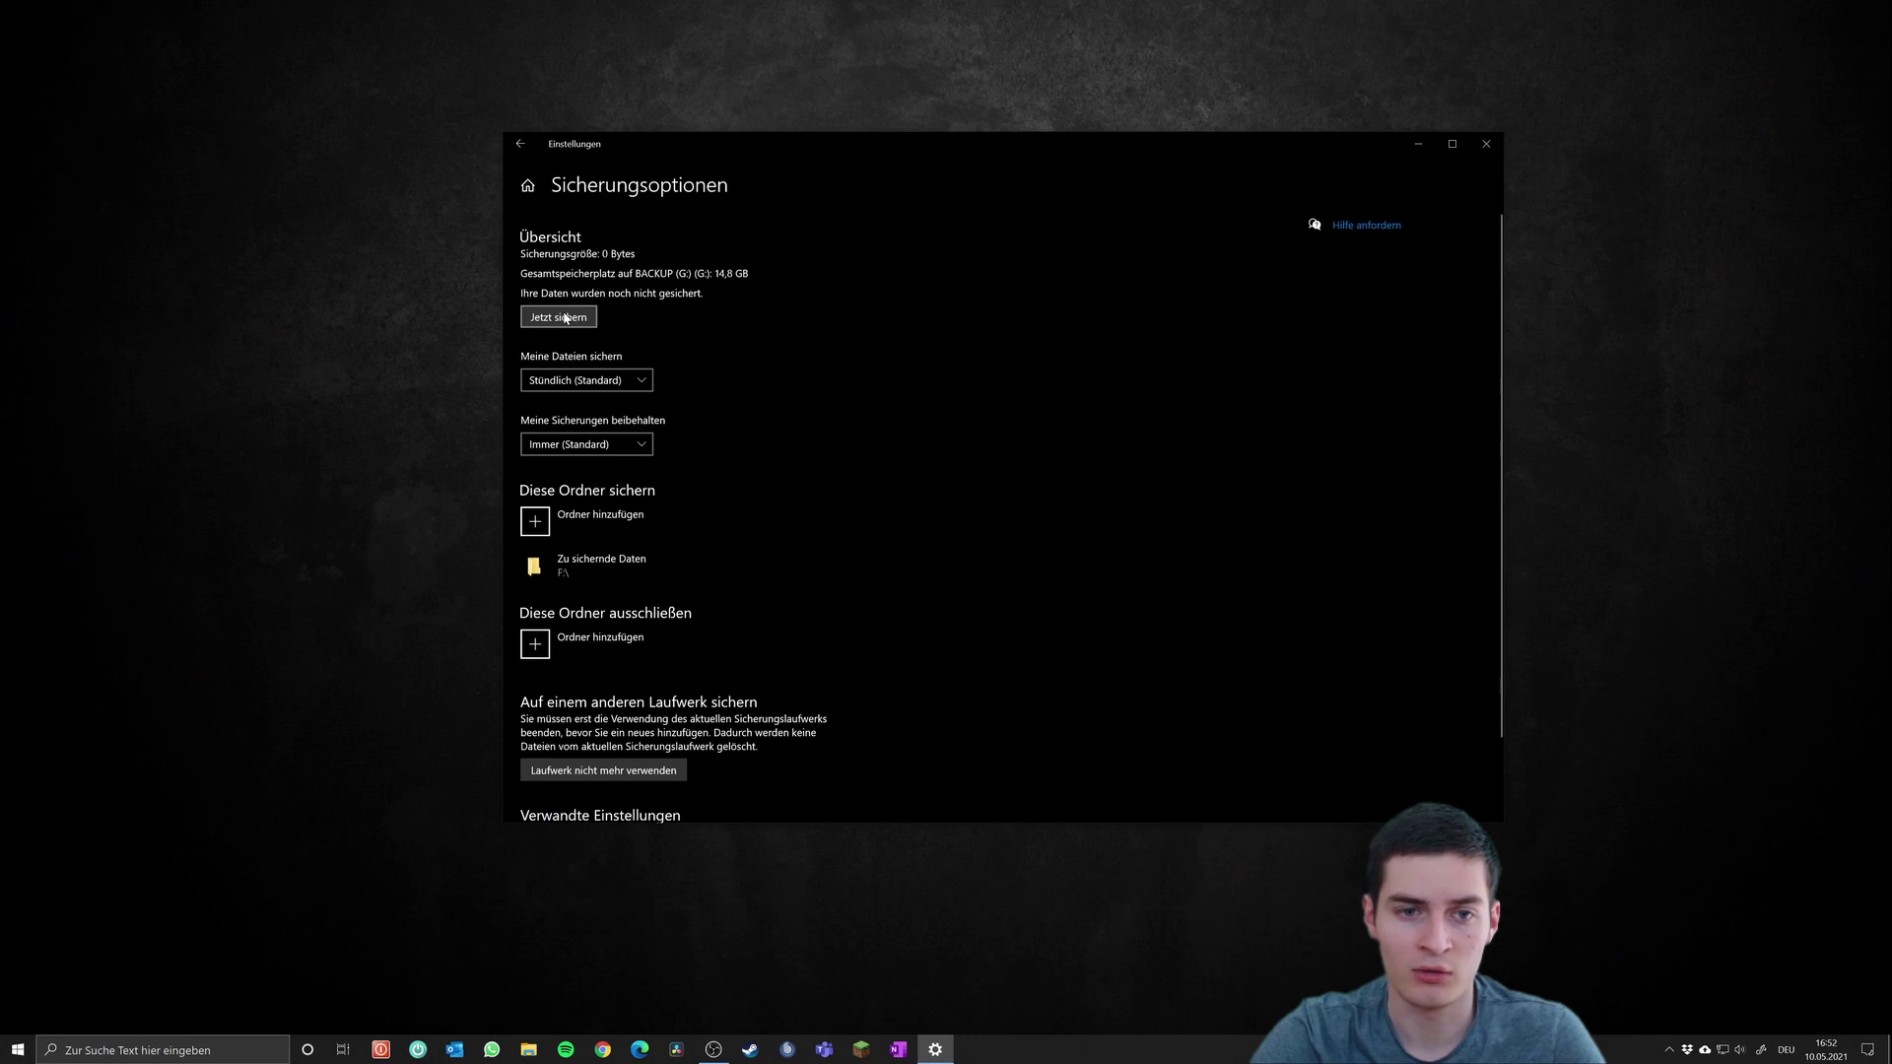
left_click(562, 317)
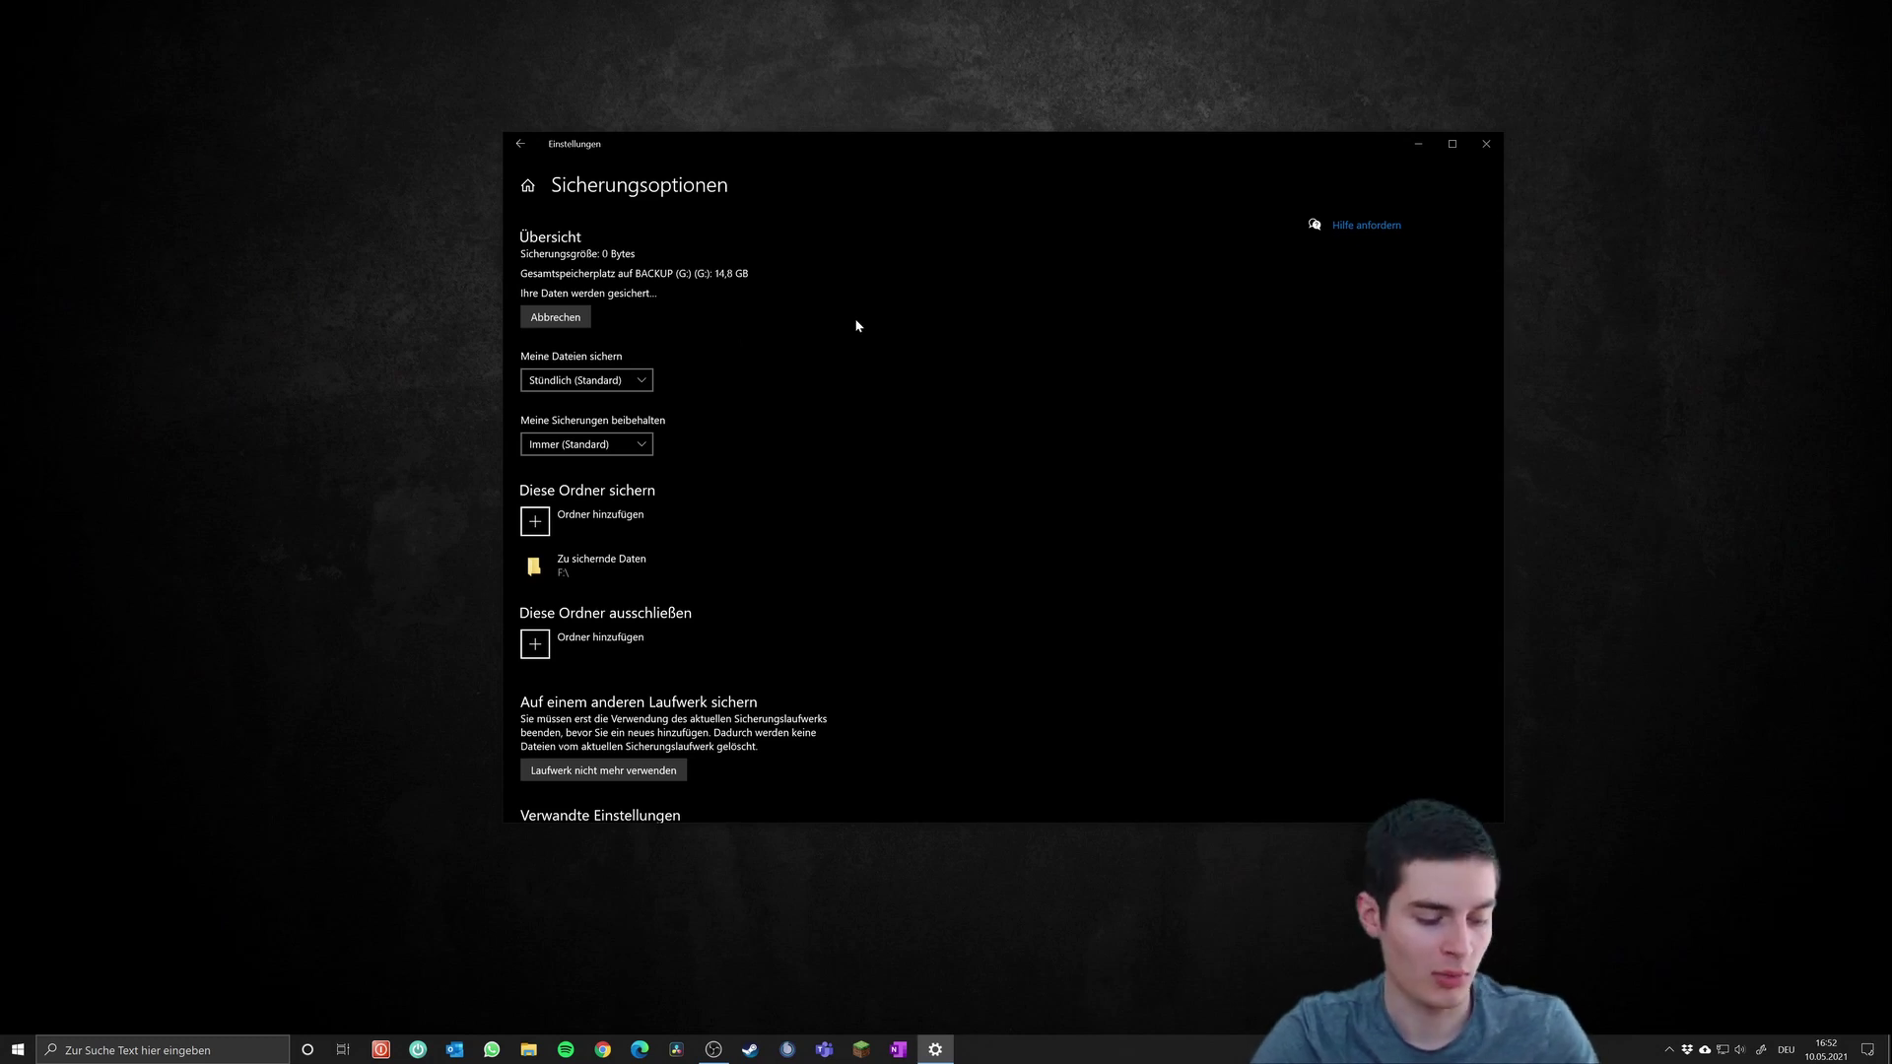
Step: Show the BACKUP (G:) drive in a new File Explorer window and arrange it beside the settings window
key("super+e")
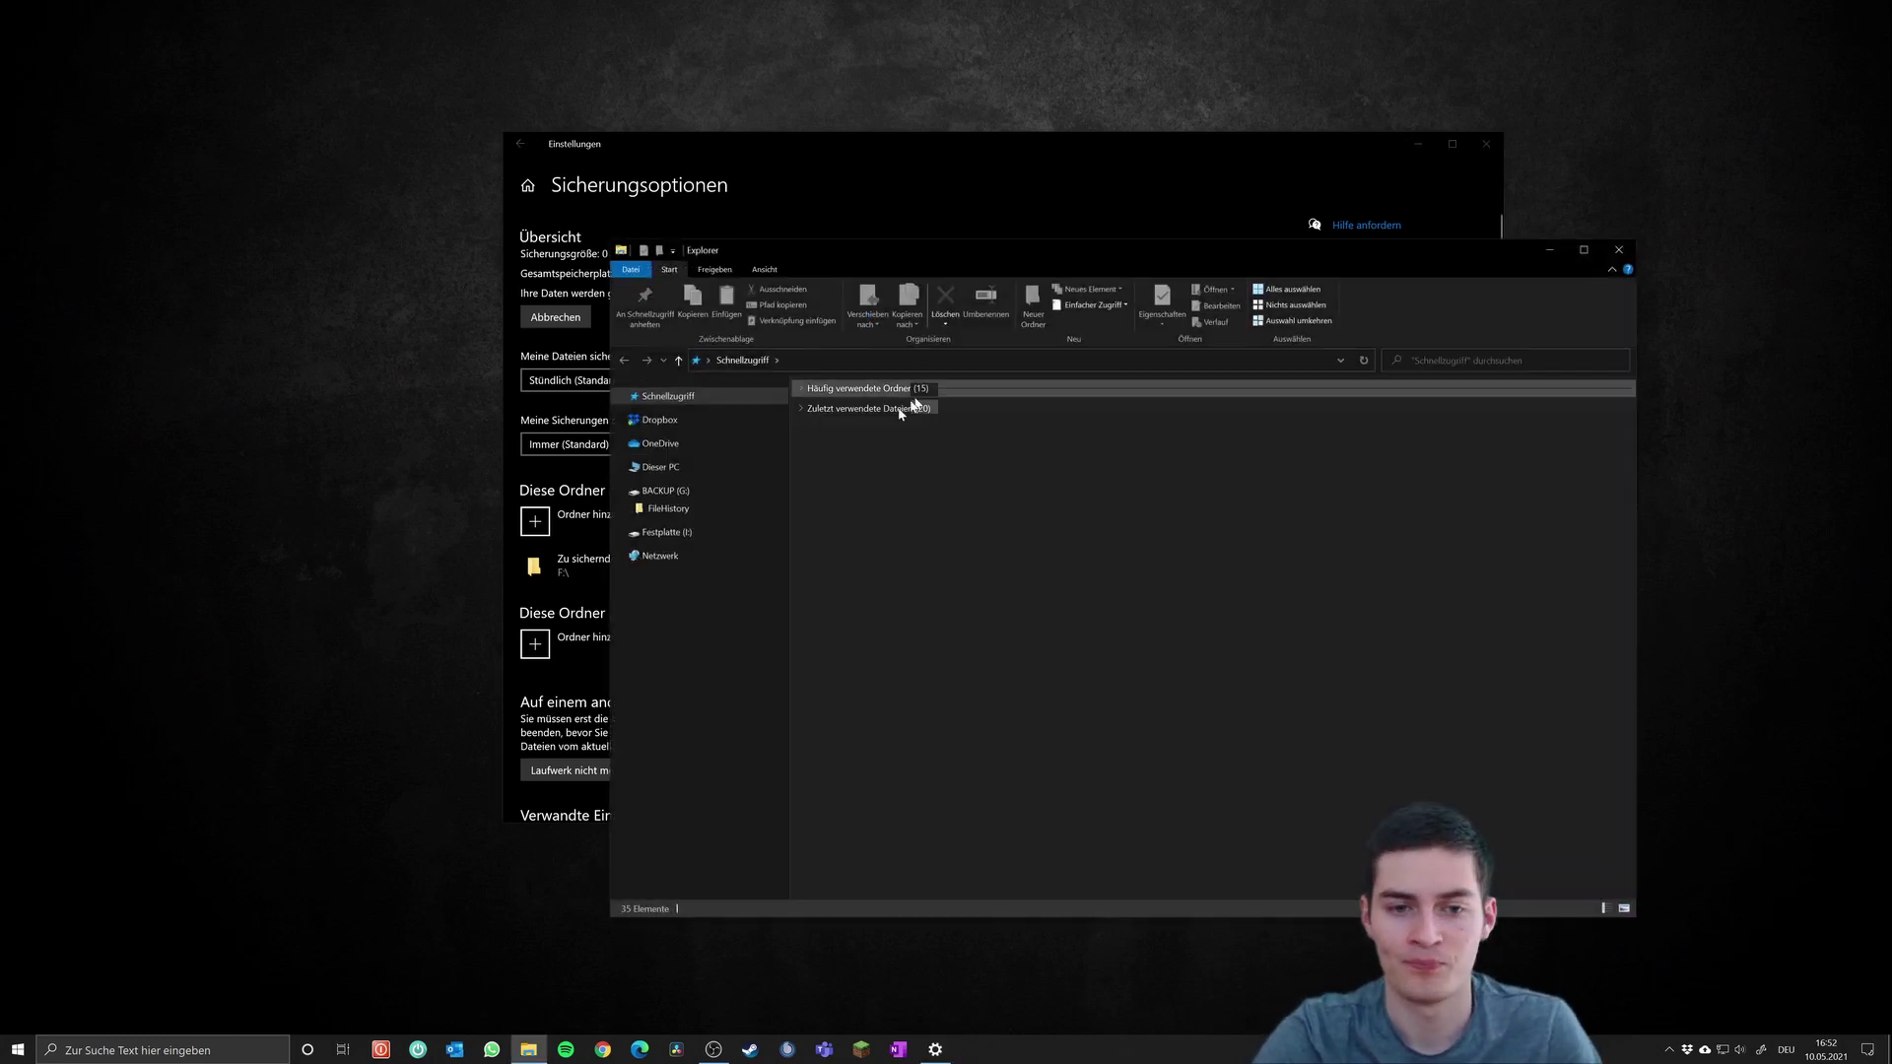
left_click(658, 468)
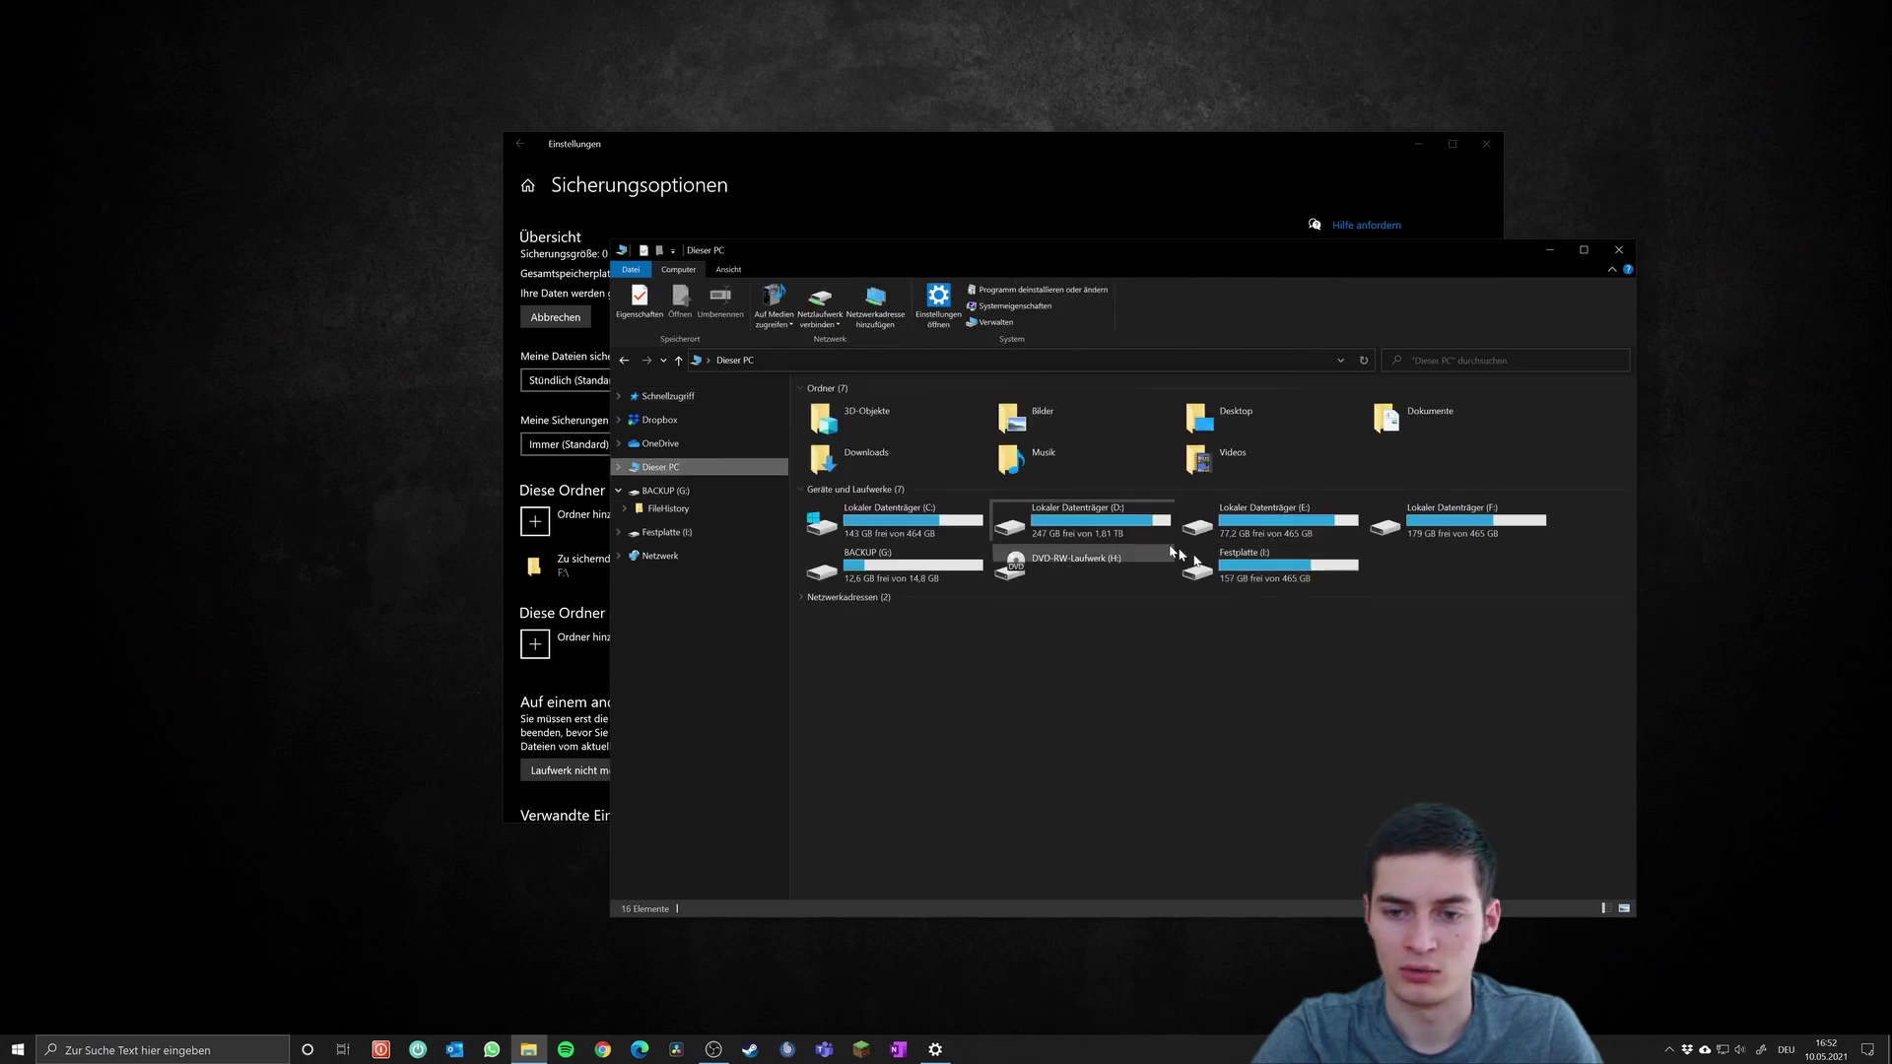
double_click(967, 577)
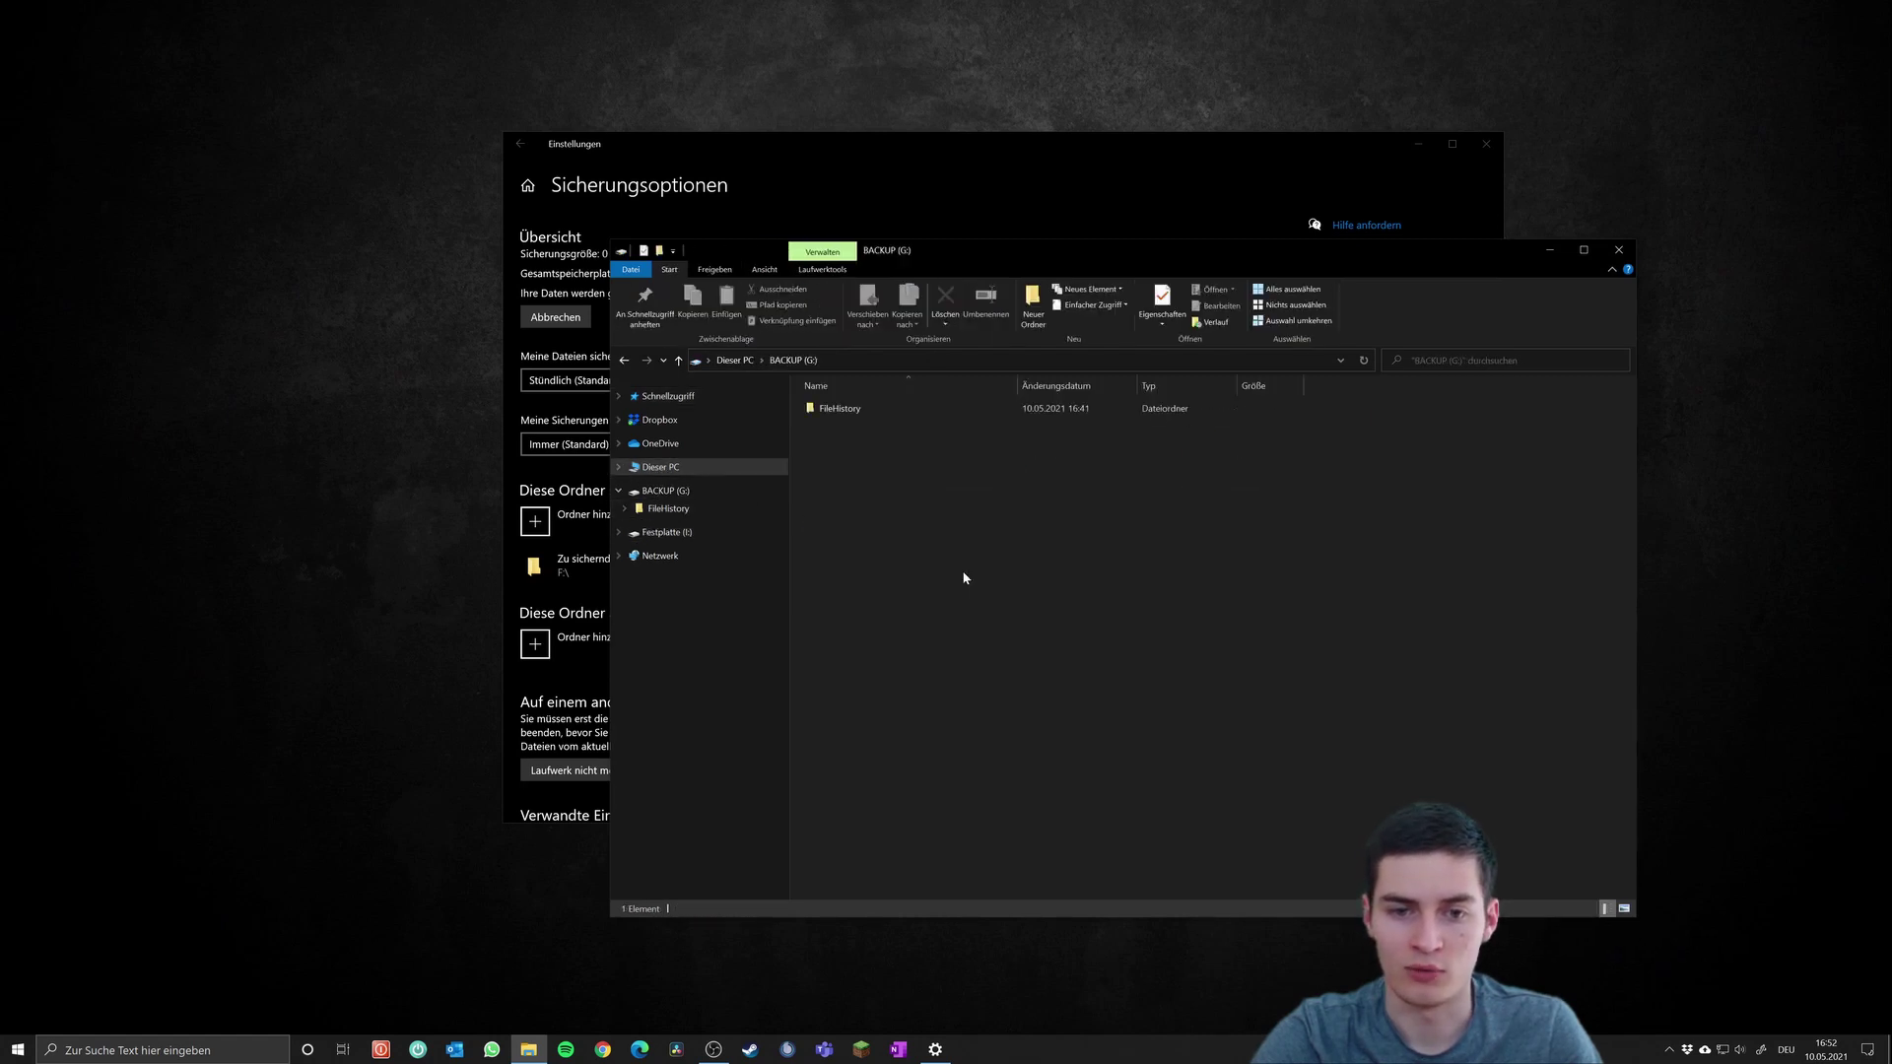
left_click_drag(1108, 256, 1370, 182)
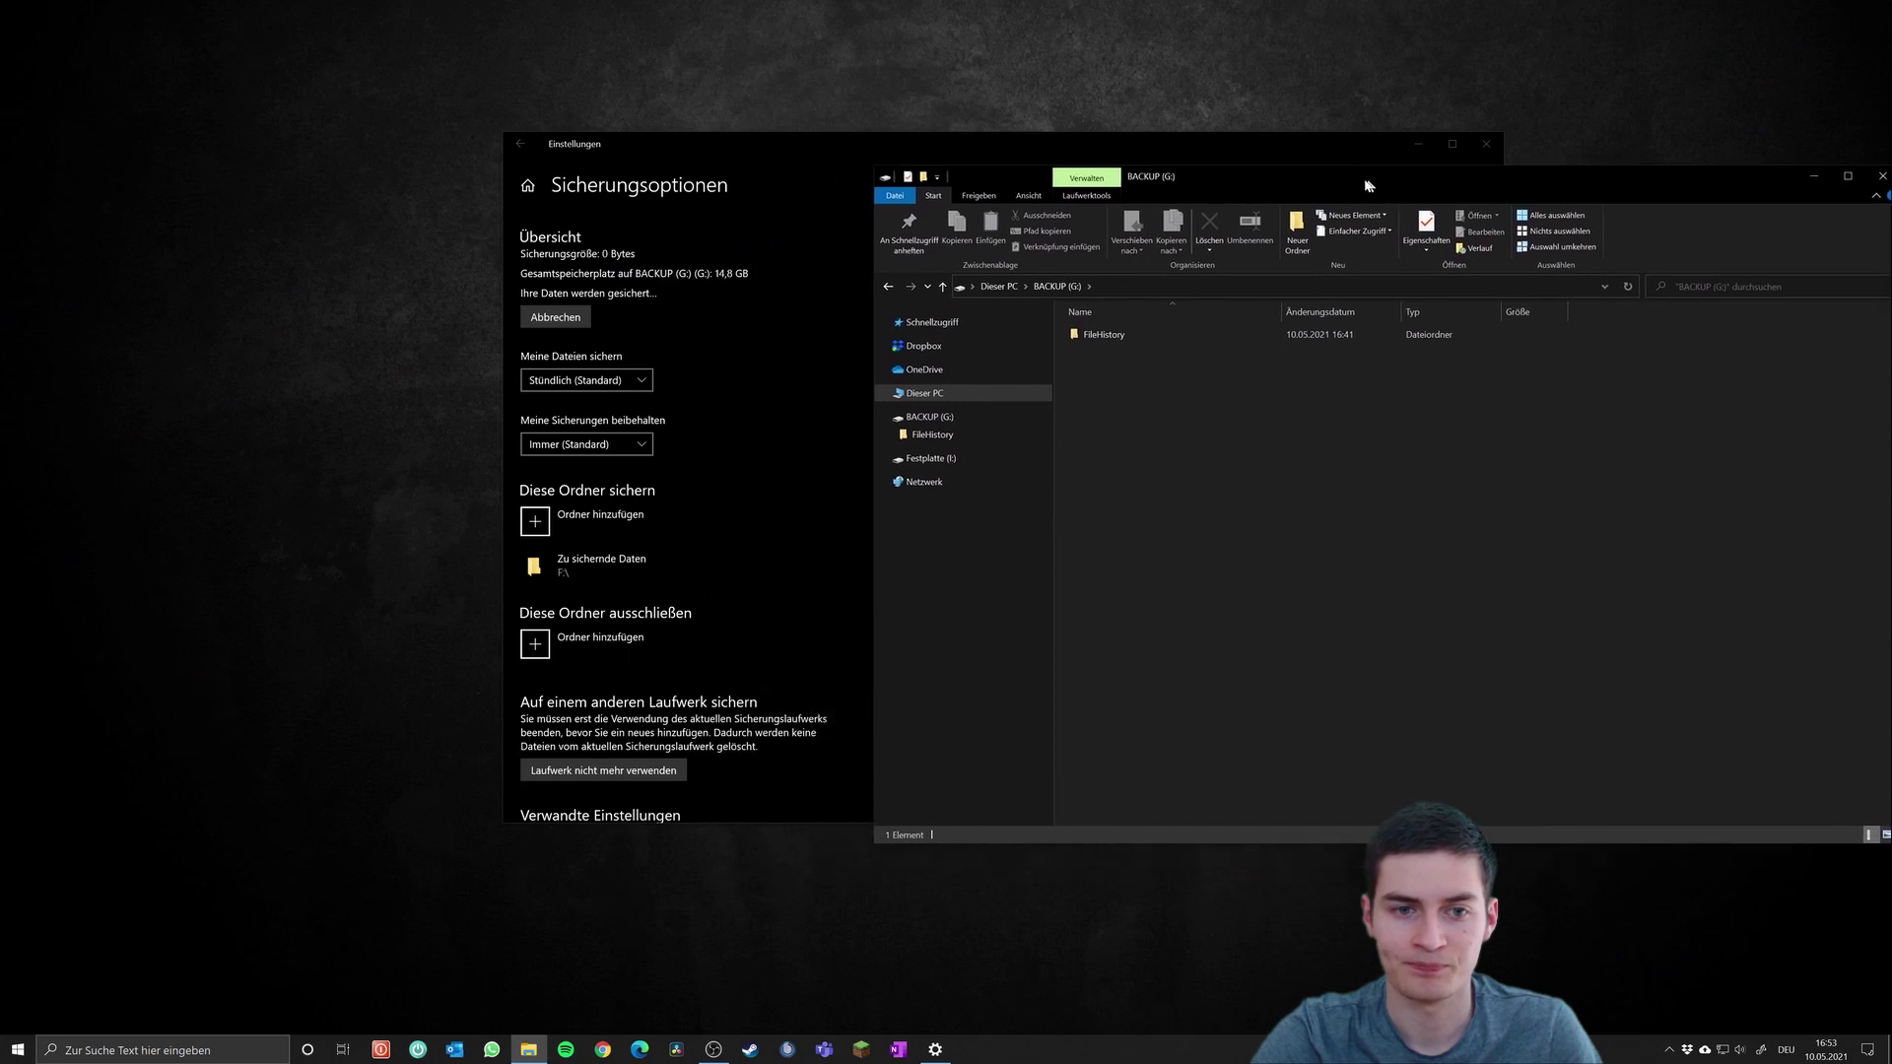
left_click_drag(840, 153, 418, 170)
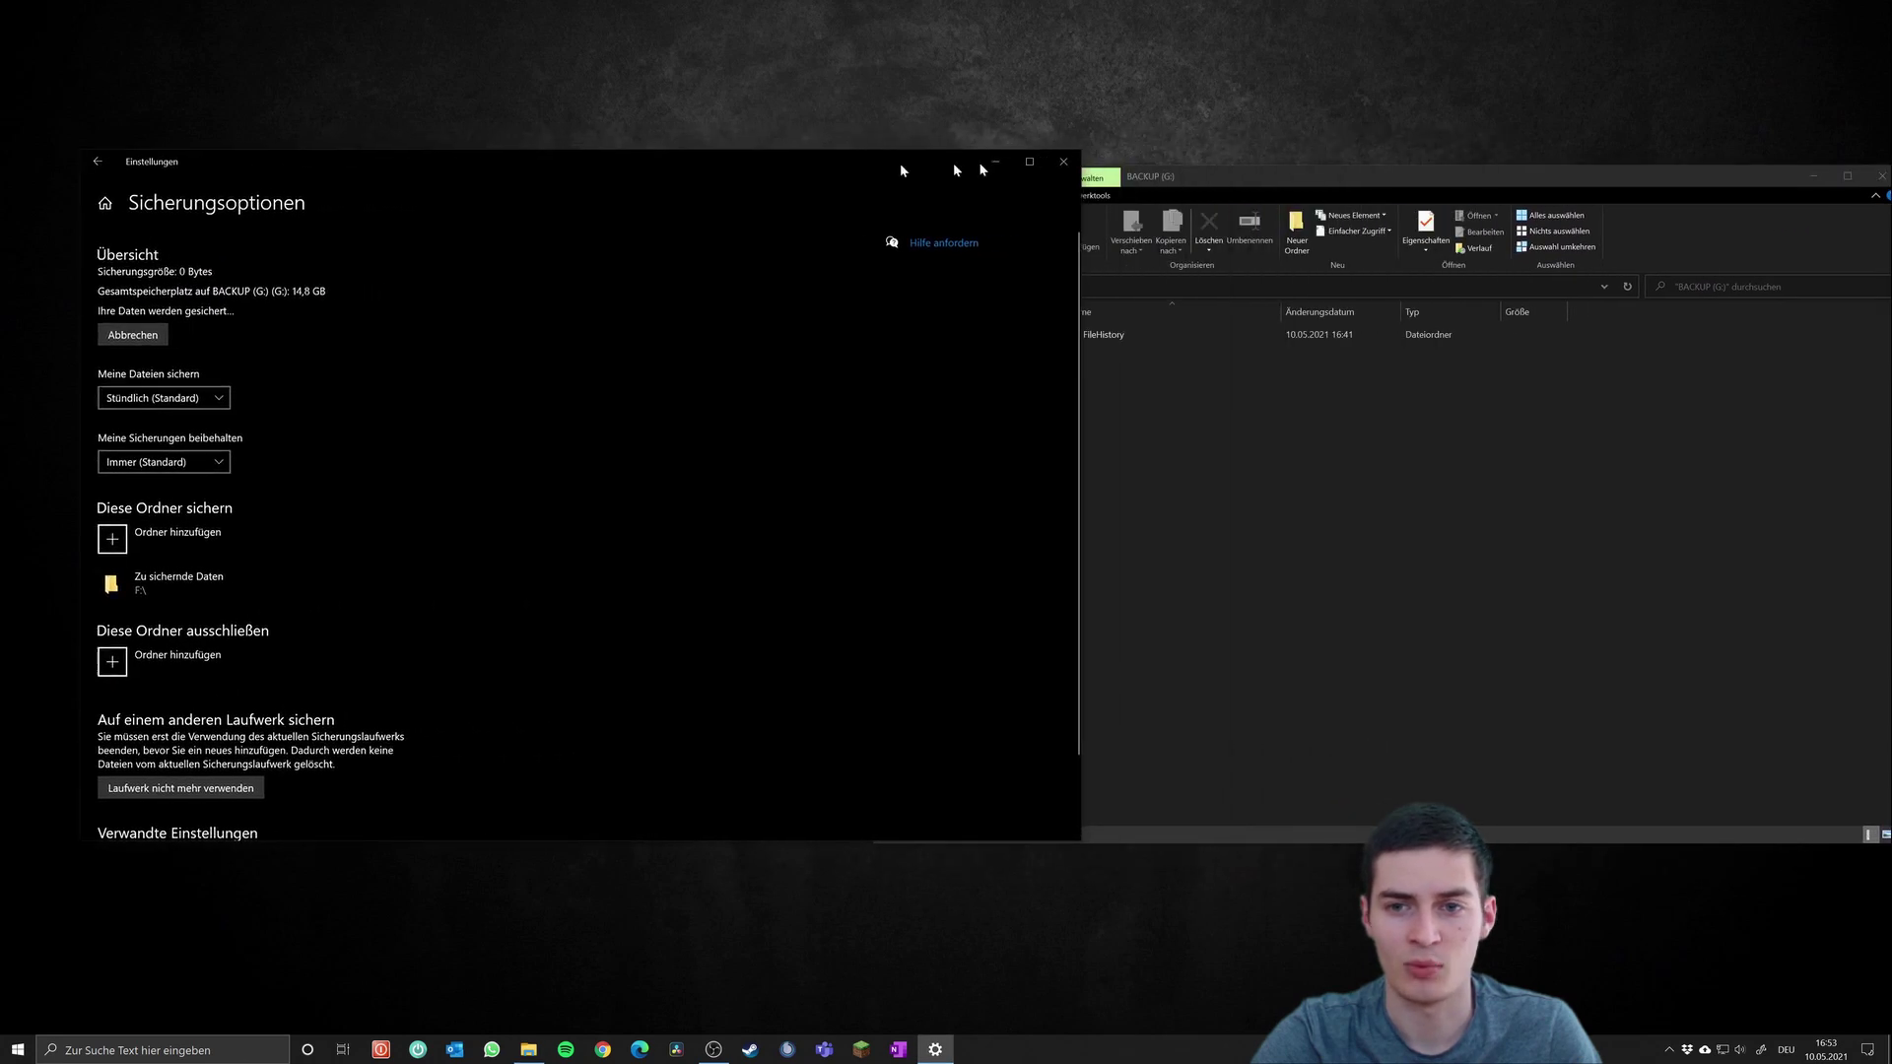
left_click_drag(1218, 180, 1108, 164)
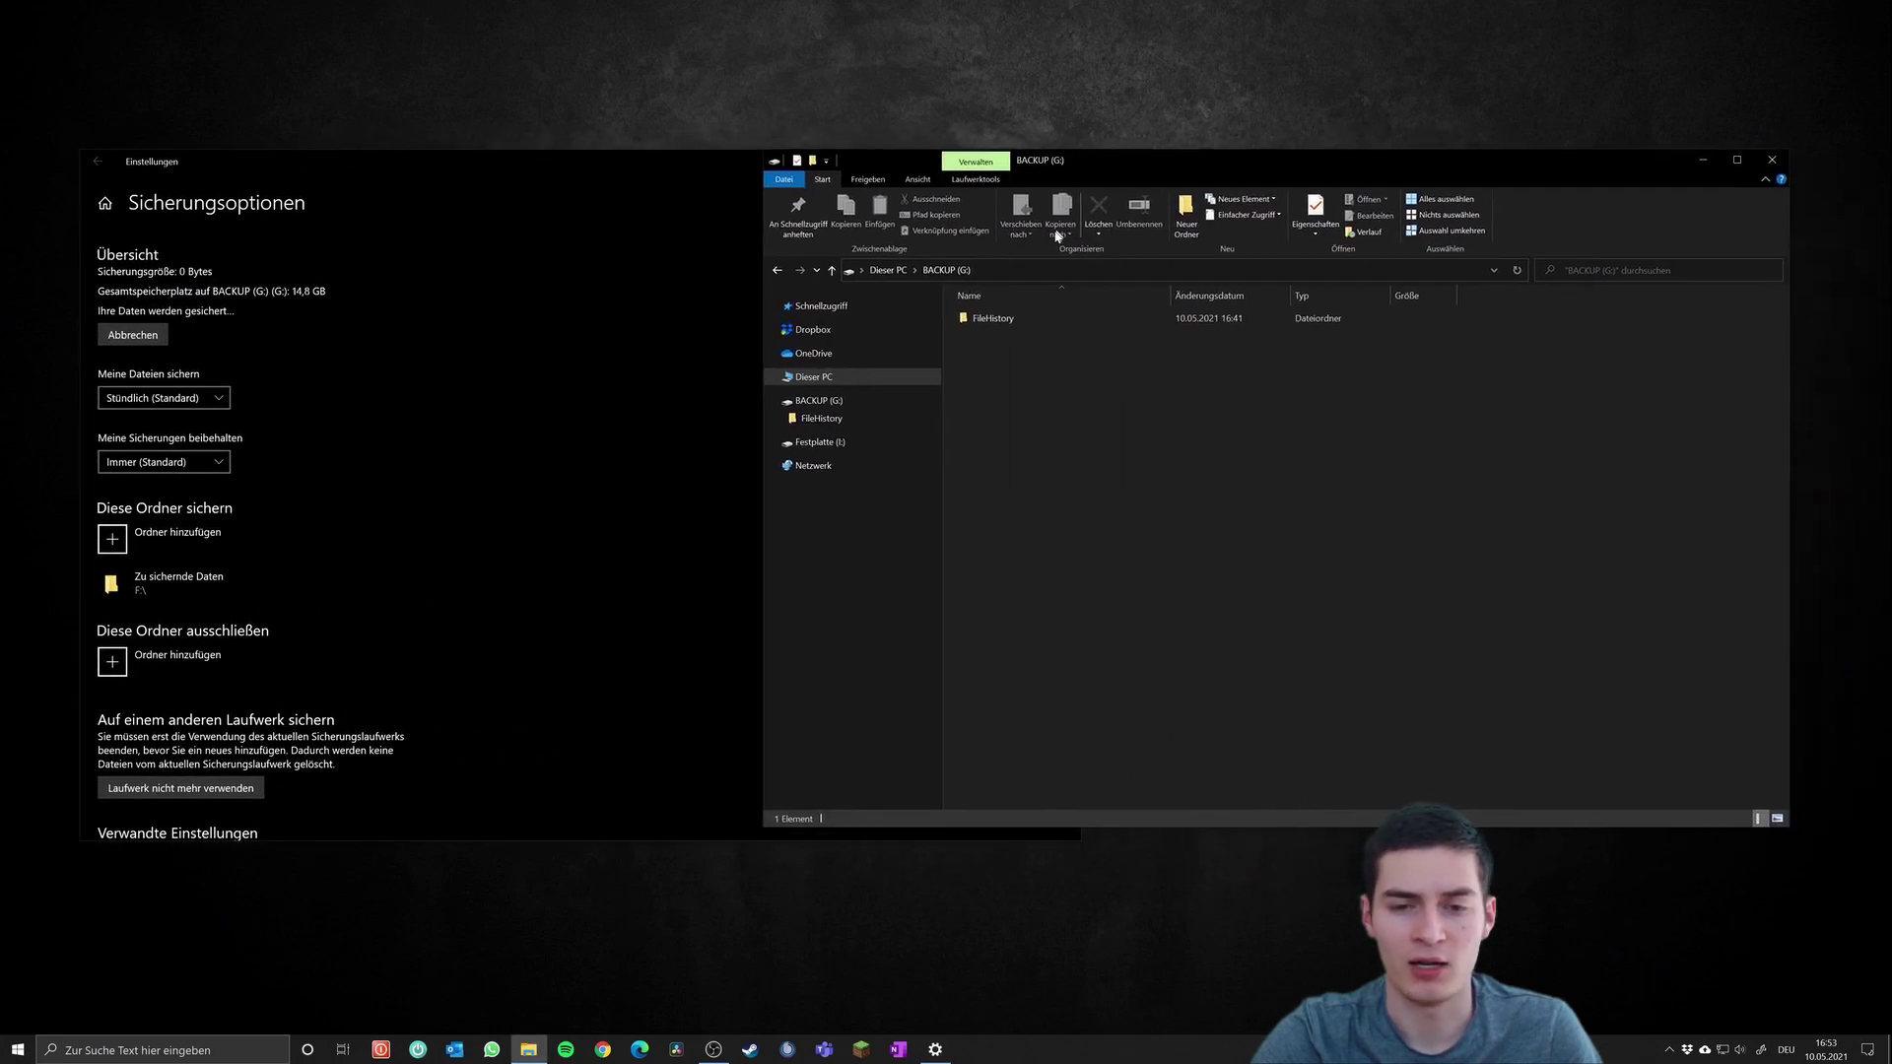
Step: Browse the FileHistory folder through the user's first computer folder, Data and F to the backed-up Zu sichernde Daten folder
left_click(997, 322)
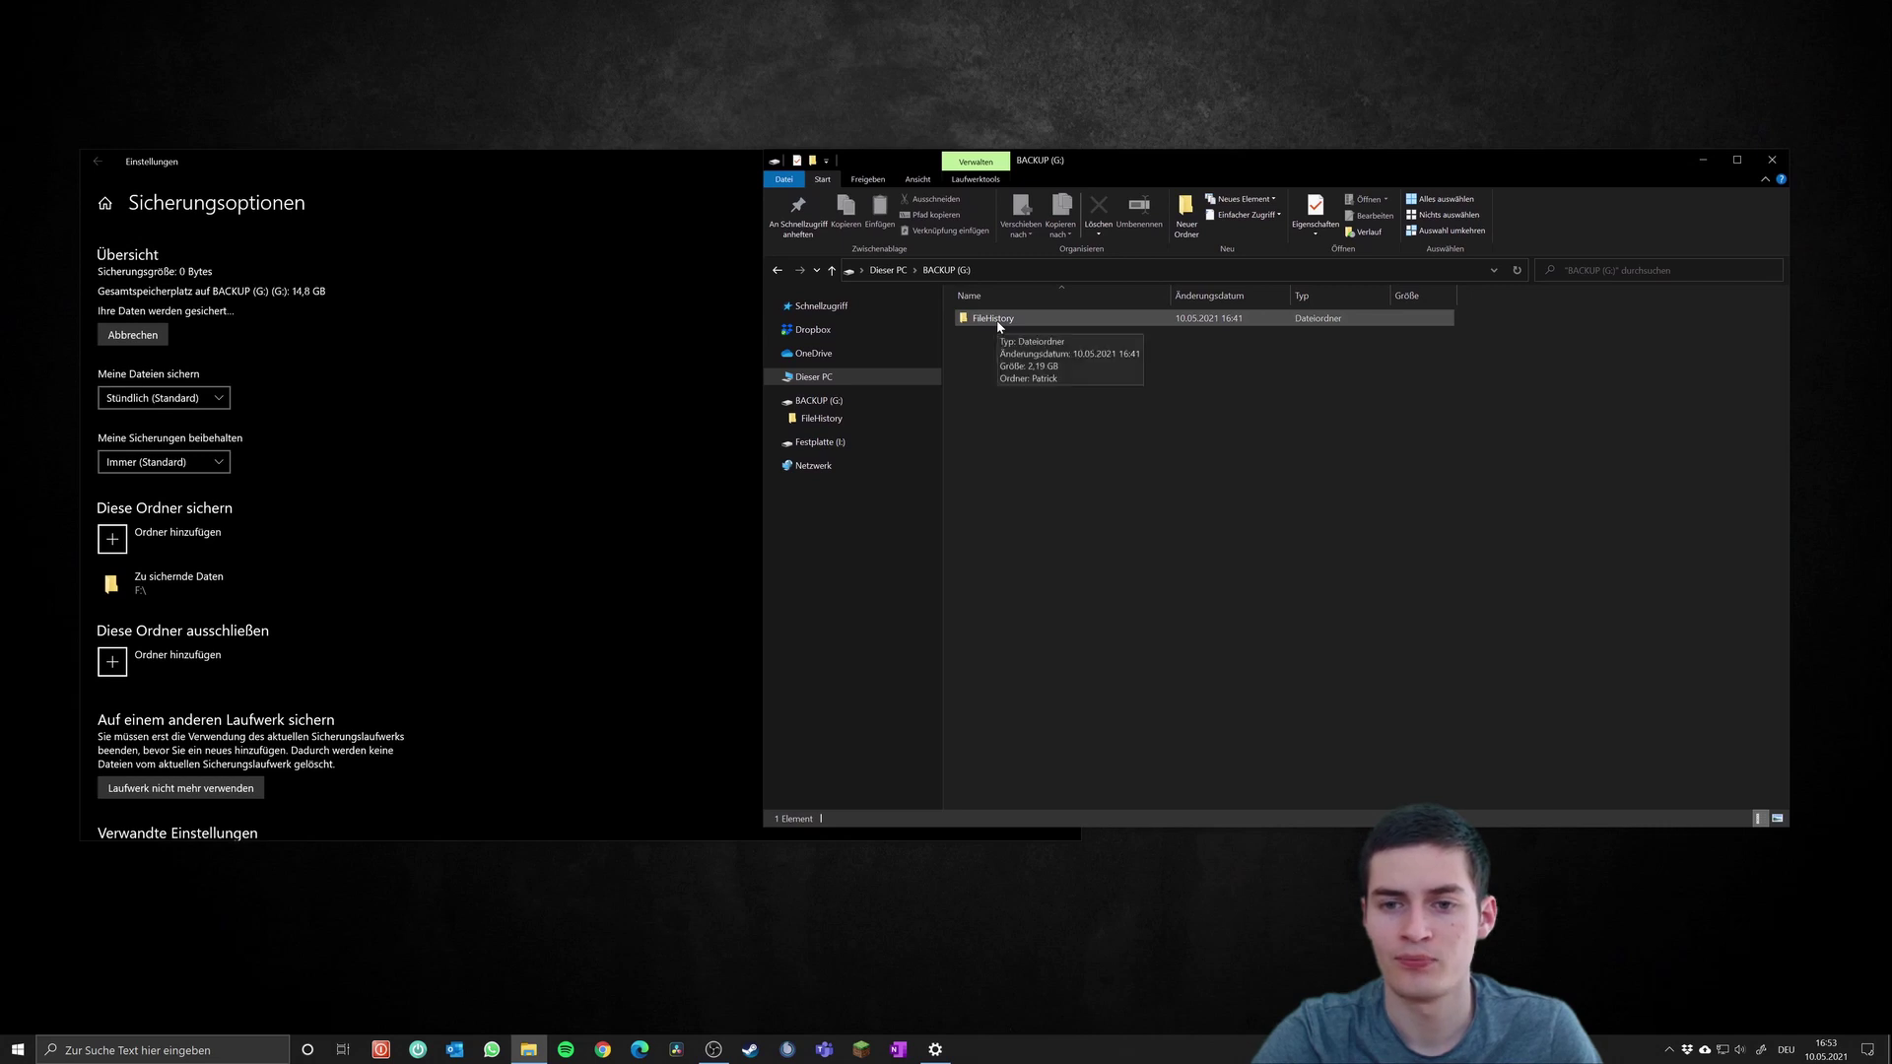
double_click(997, 321)
double_click(986, 319)
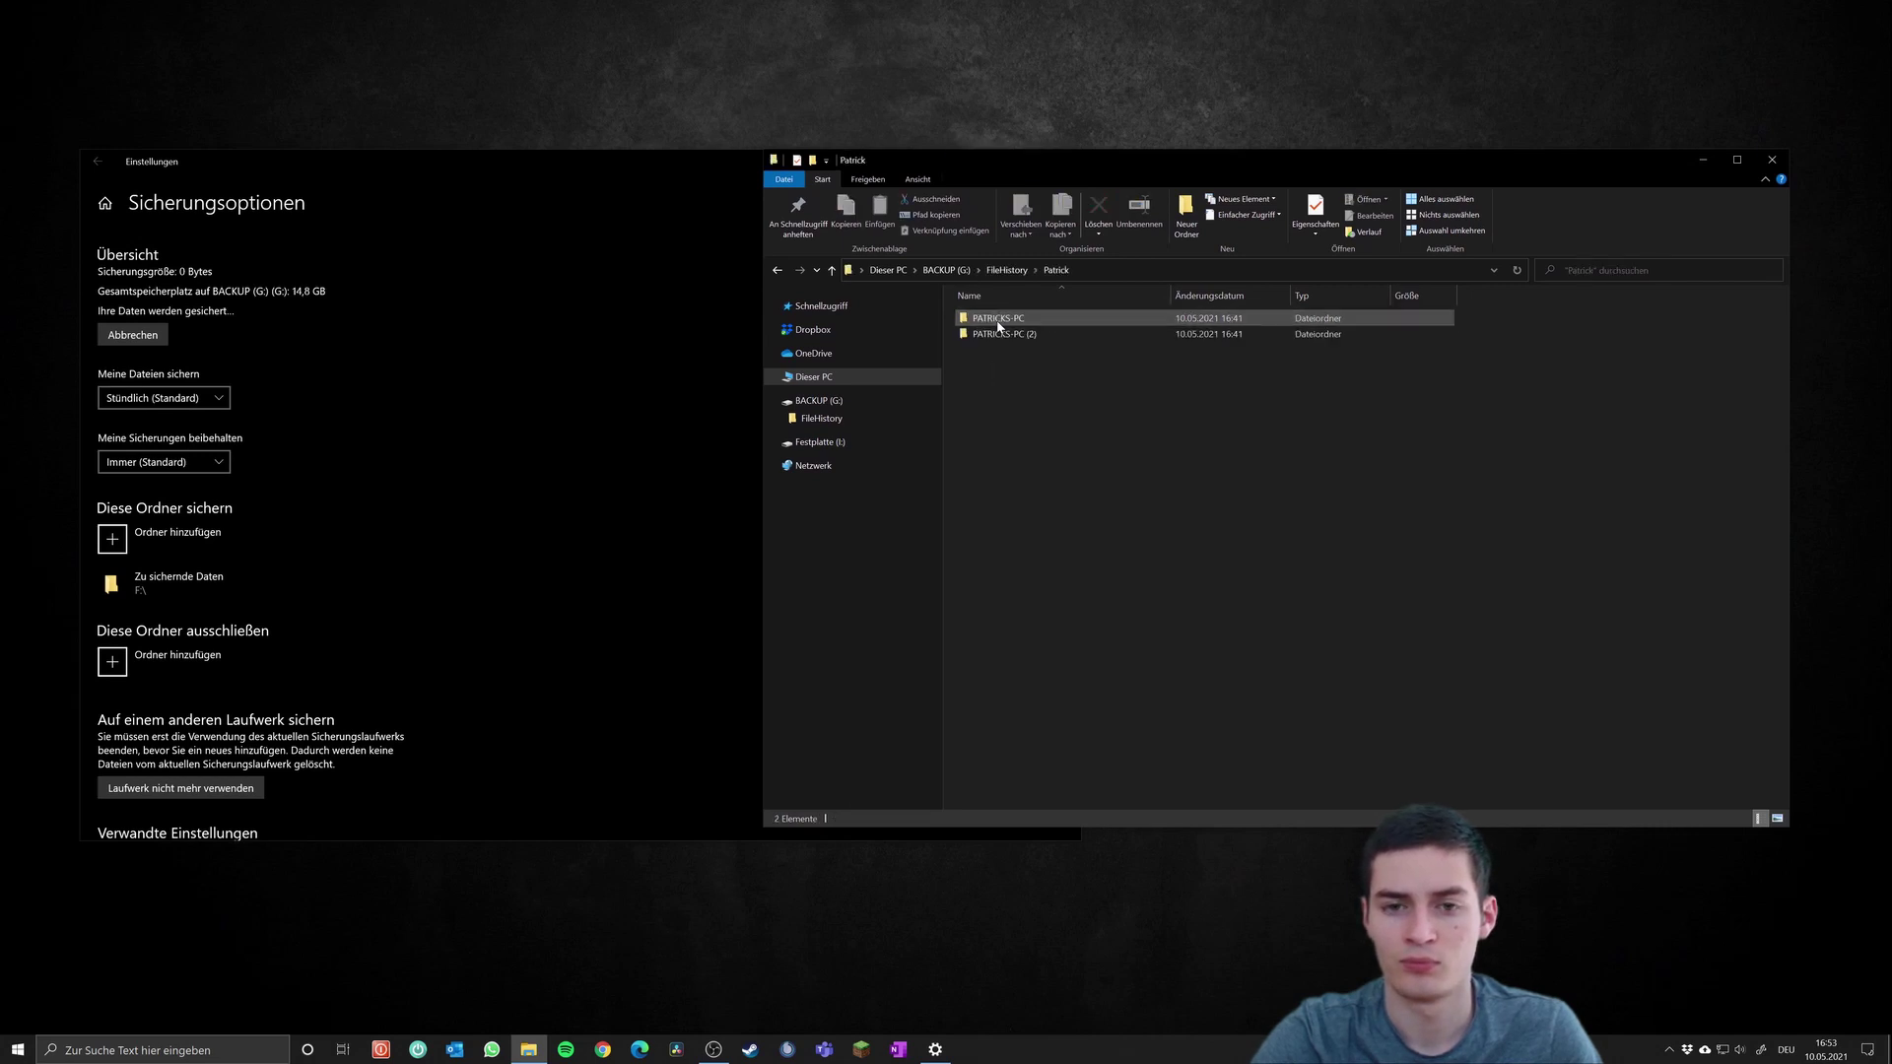
double_click(1127, 321)
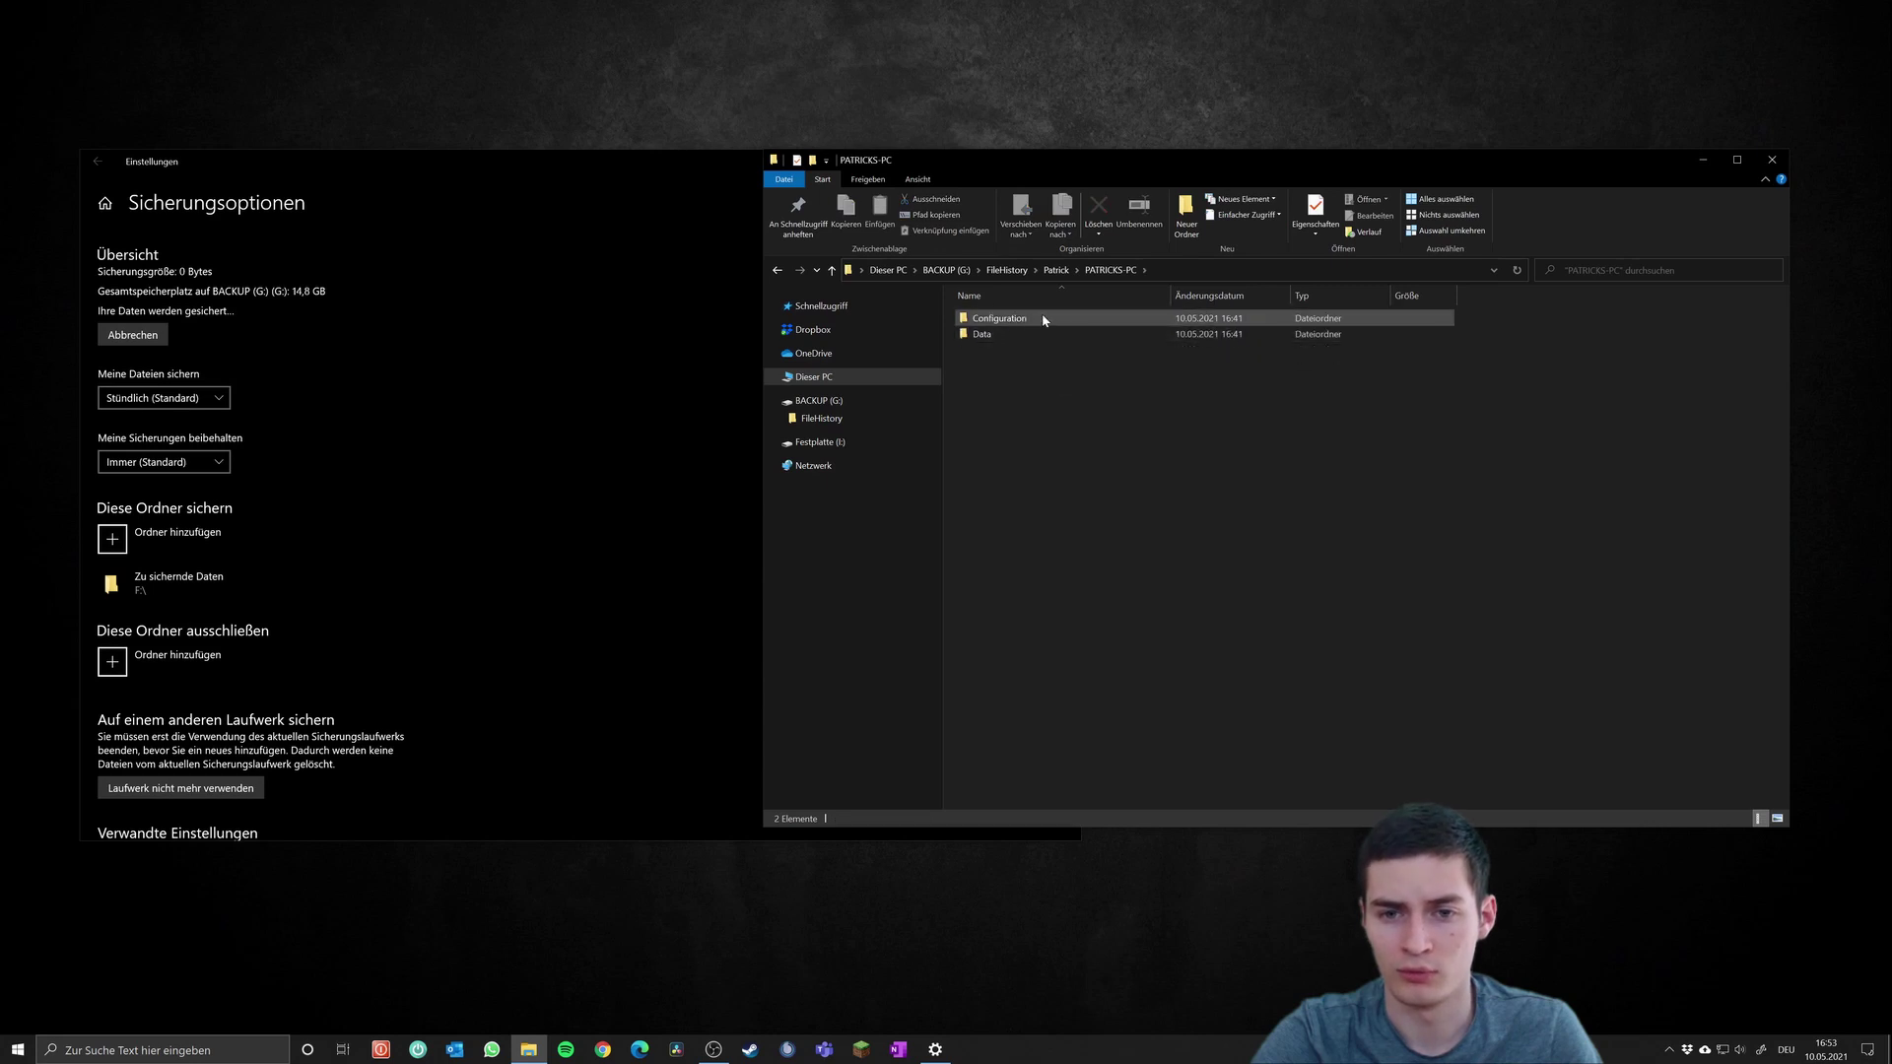
double_click(1026, 335)
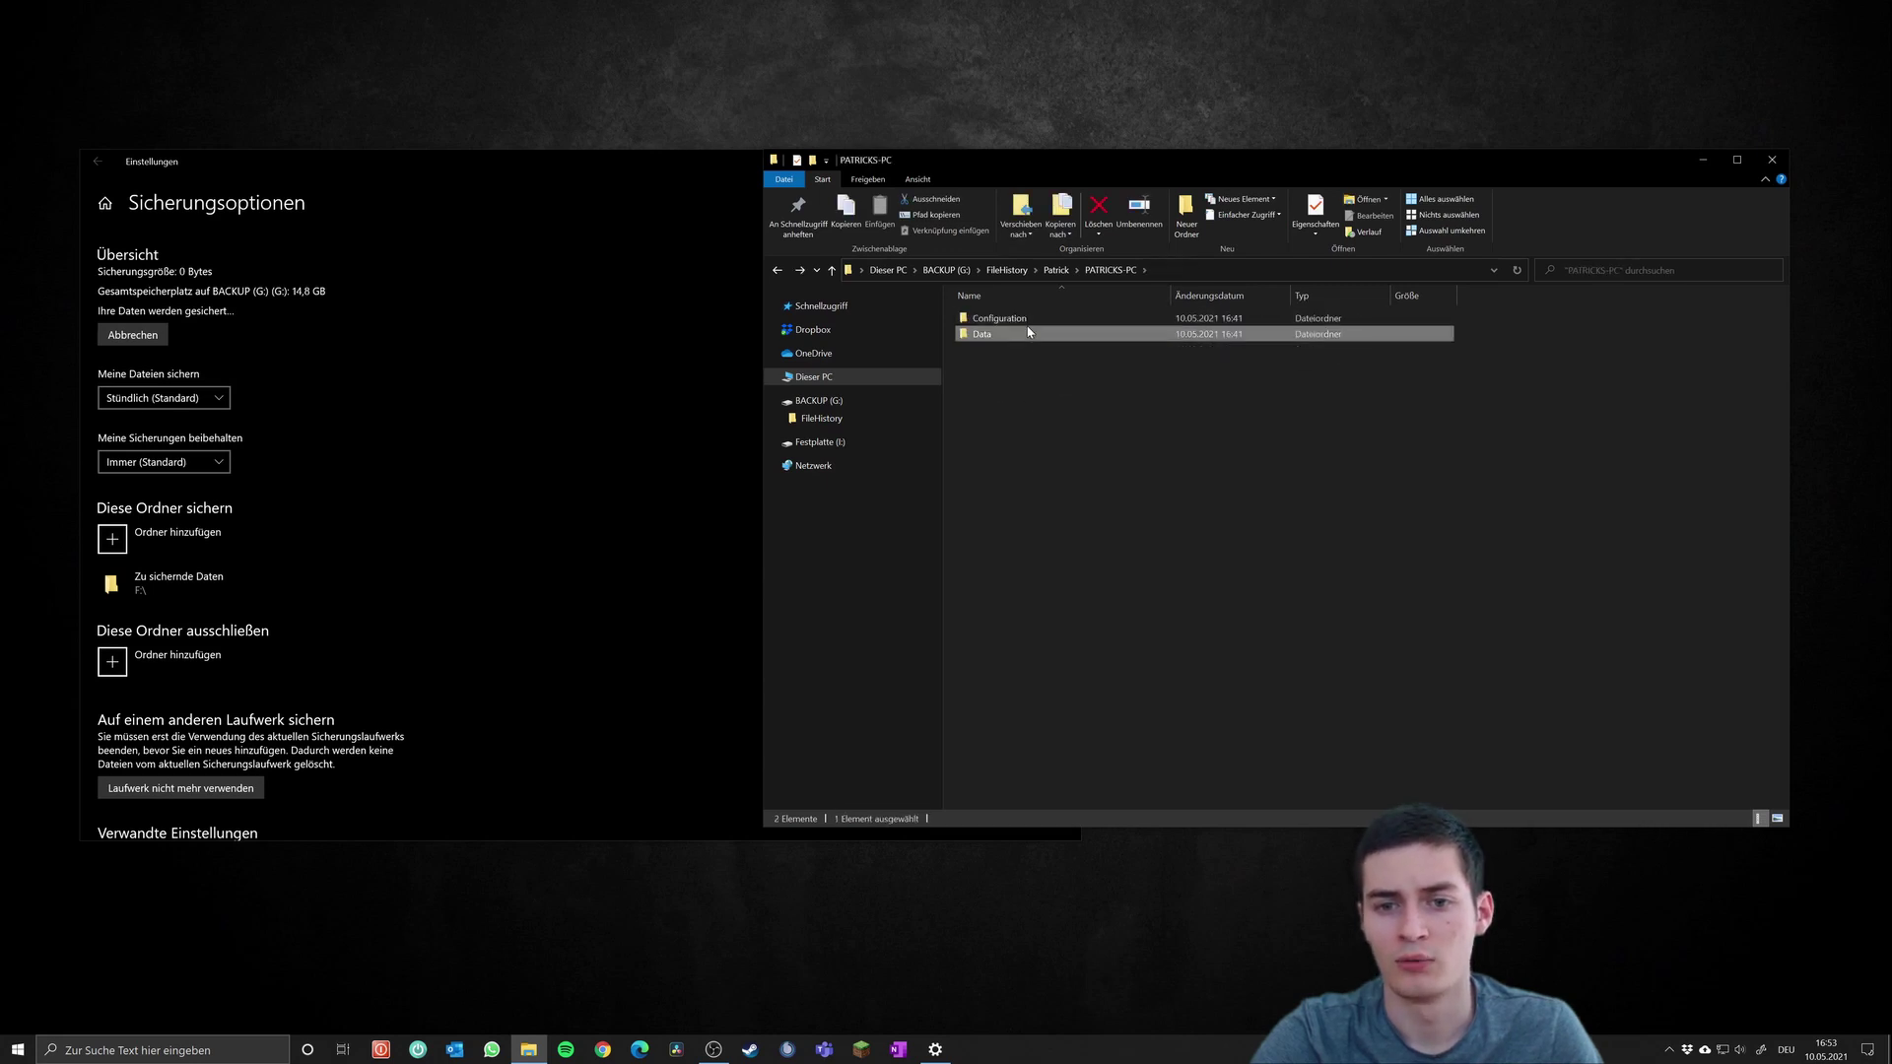
double_click(1025, 319)
double_click(1035, 320)
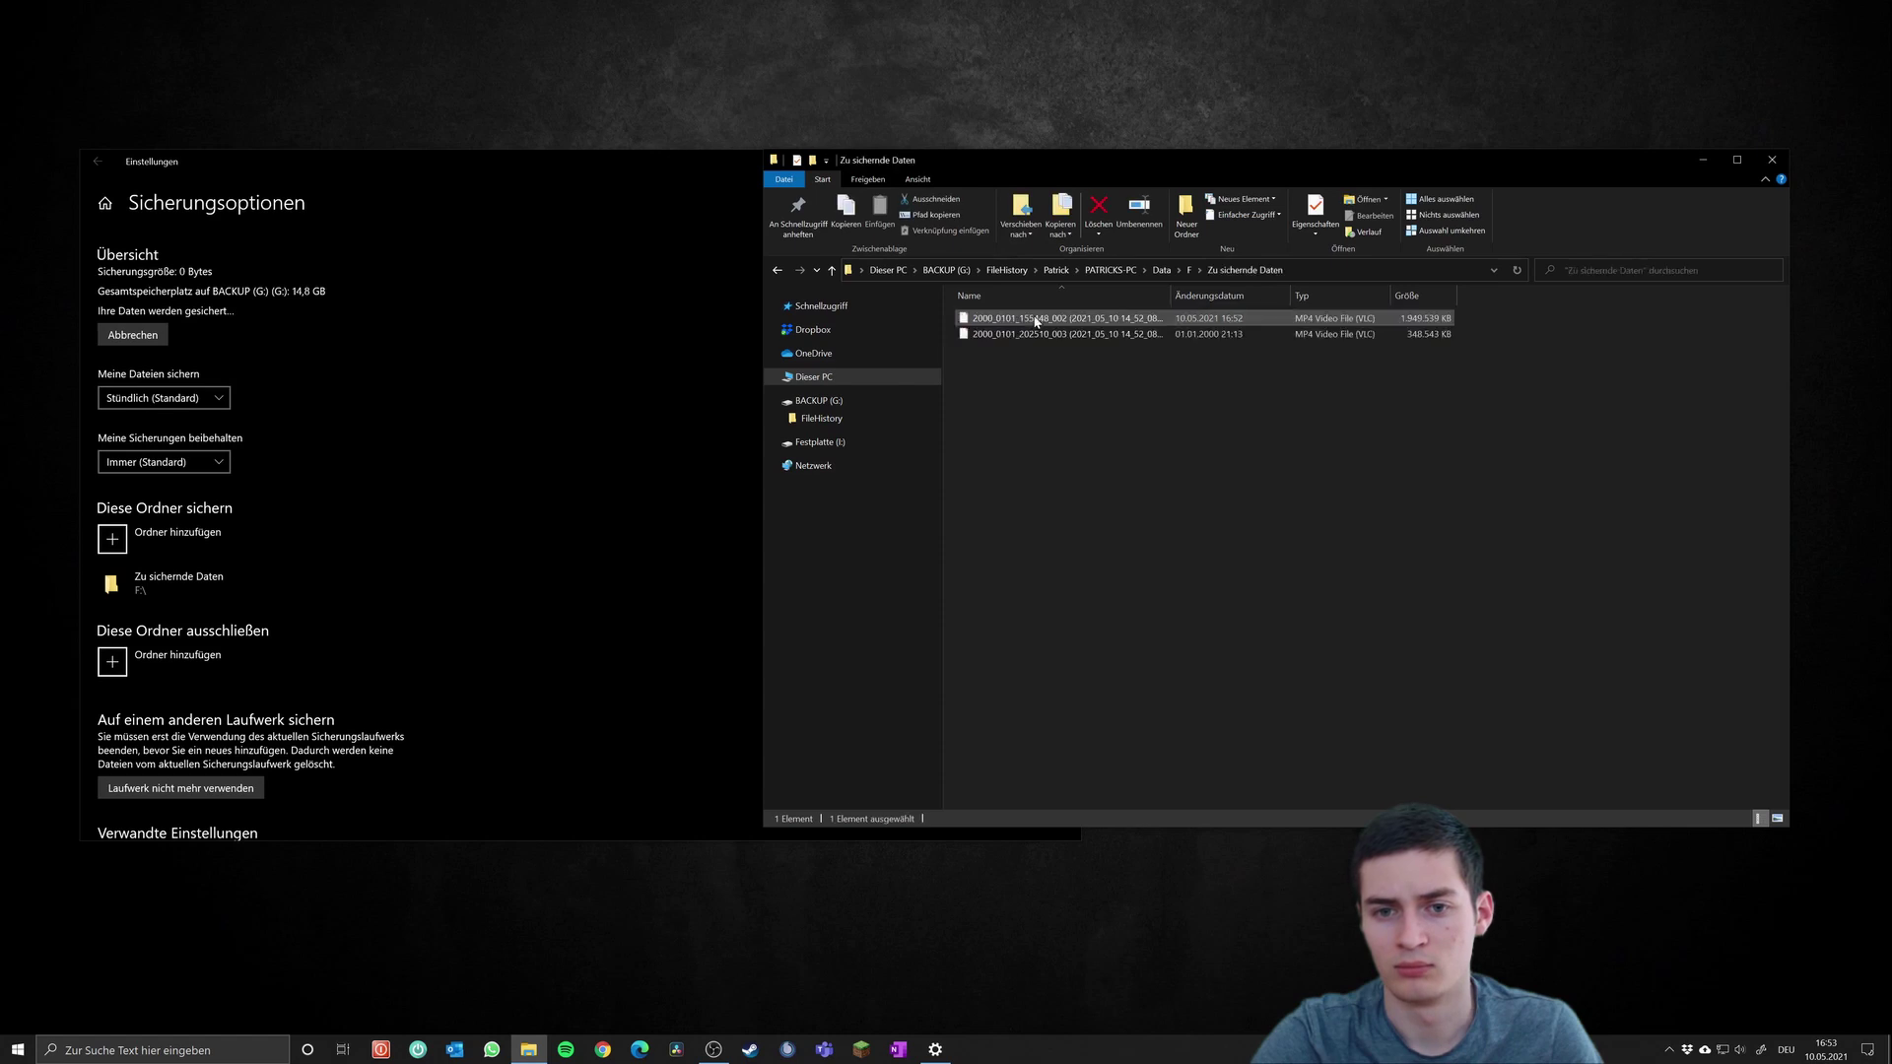
Step: Check the Data folder of the second computer folder, numbered (2), and return to the root of BACKUP (G:)
key("BackSpace")
key("BackSpace")
key("BackSpace")
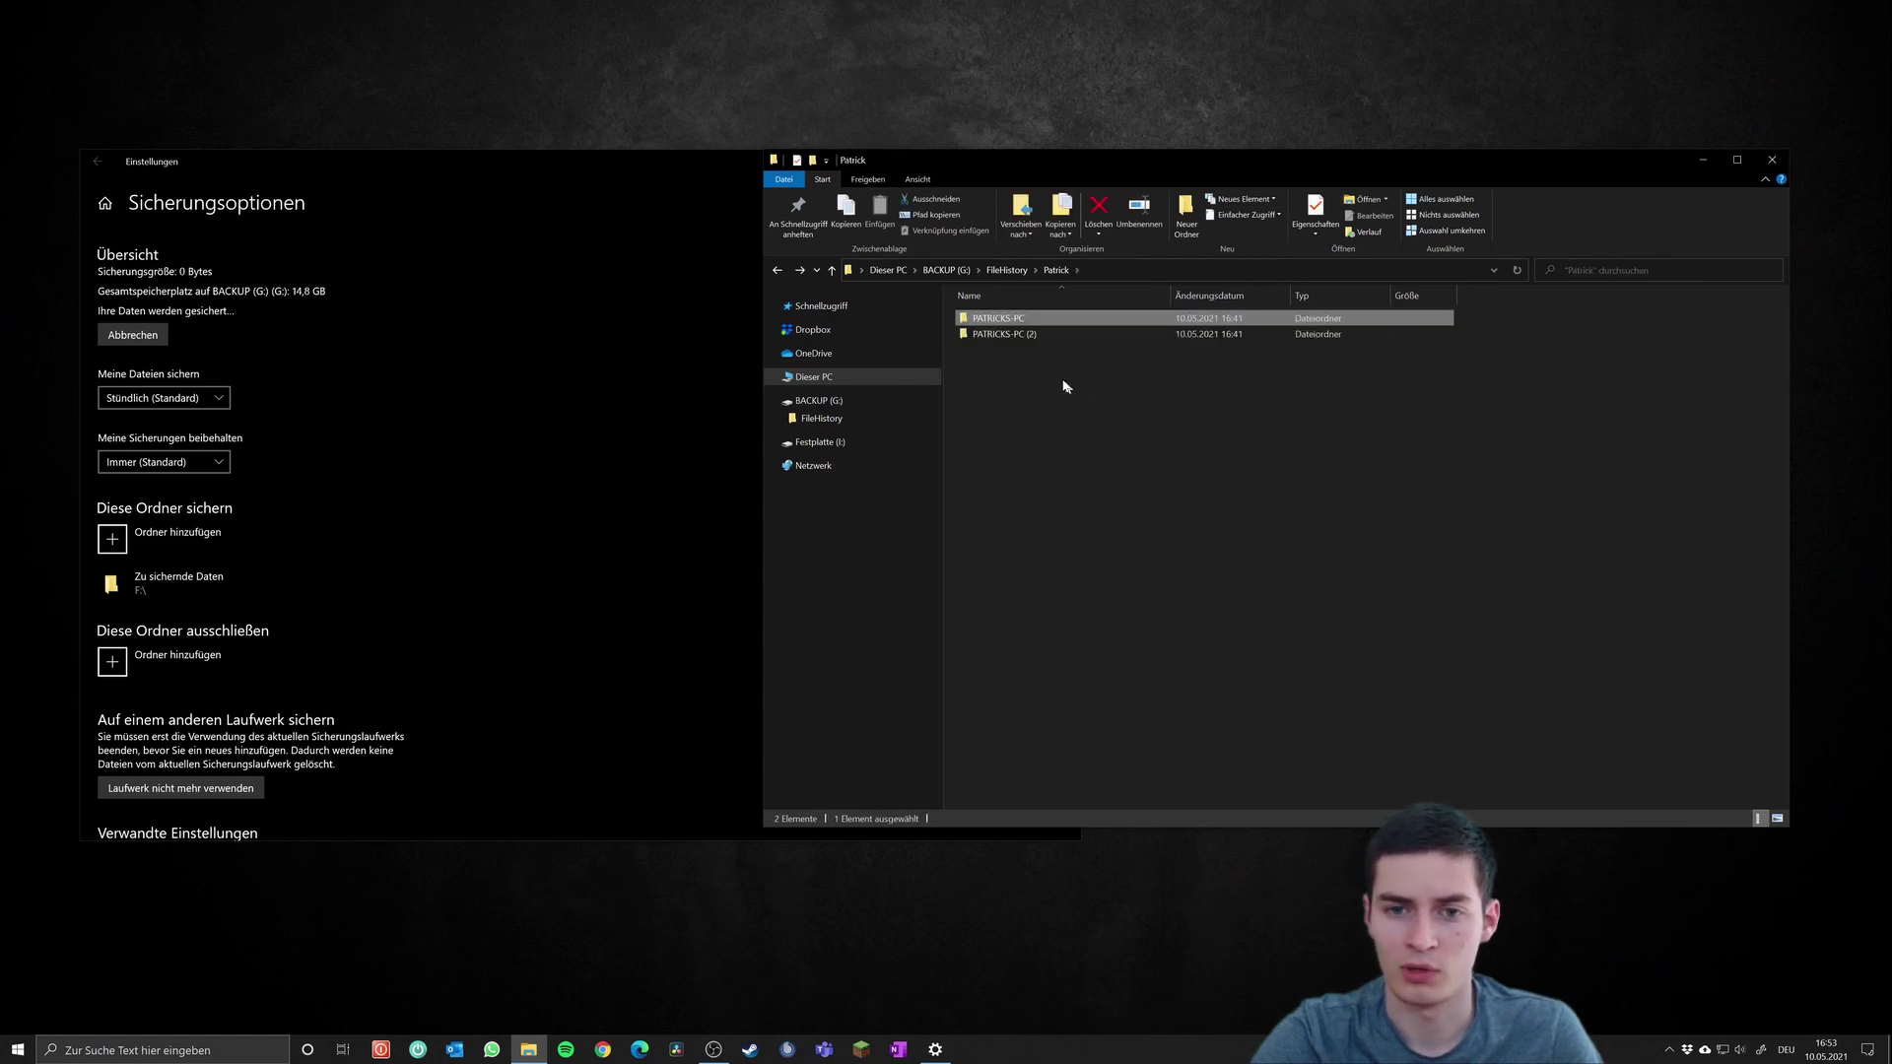
double_click(1059, 320)
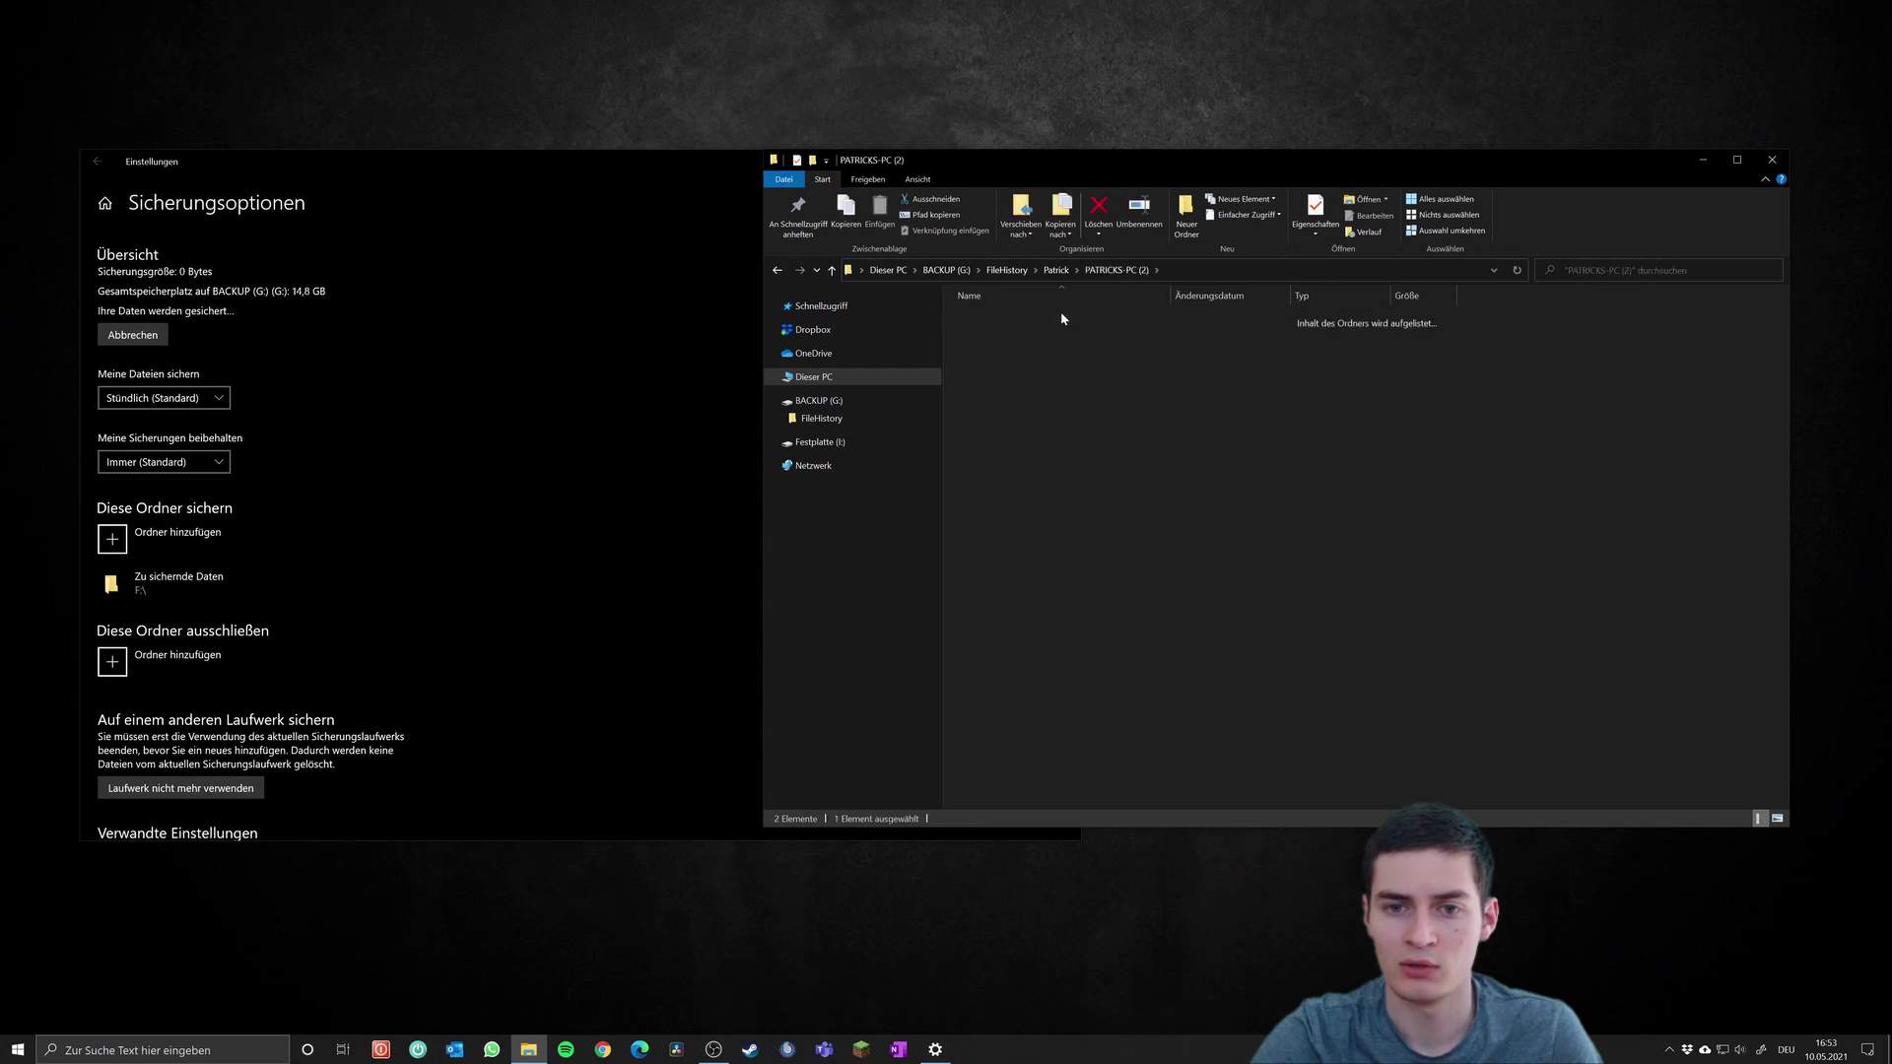
key("BackSpace")
left_click(1029, 335)
key("BackSpace")
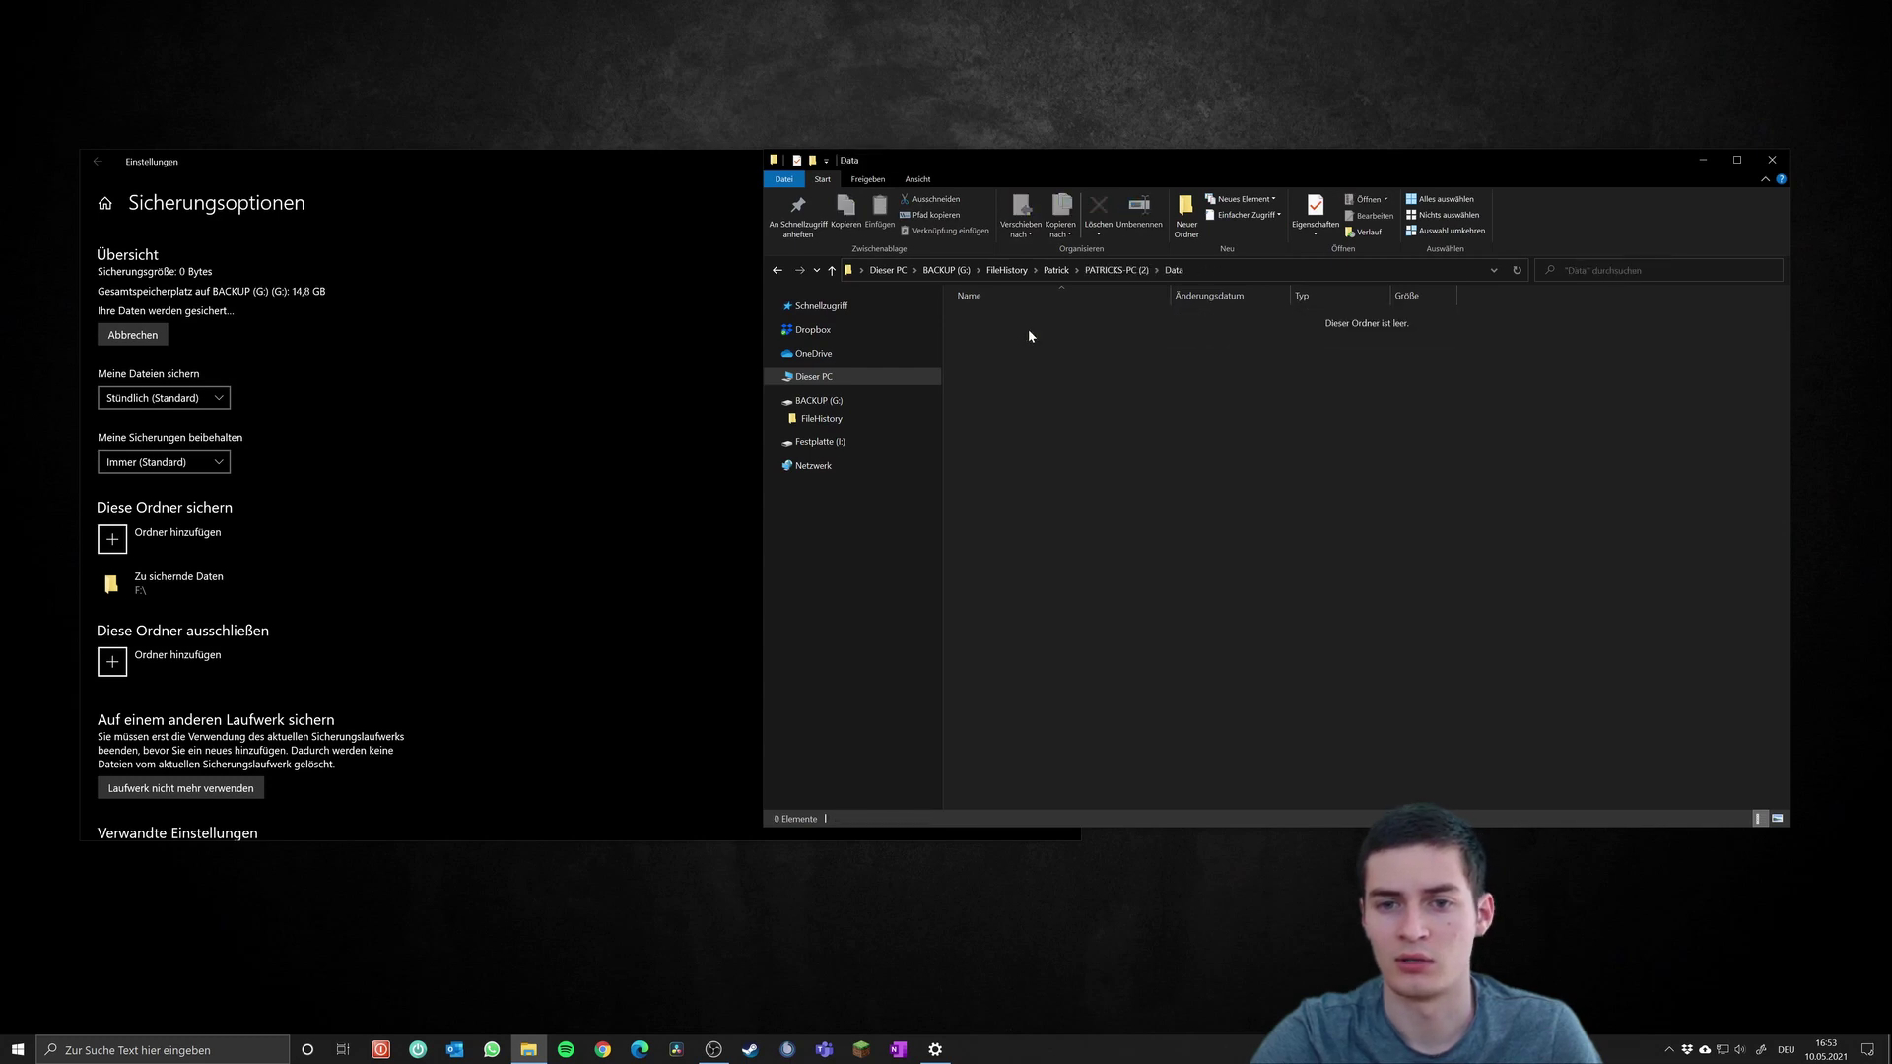
key("BackSpace")
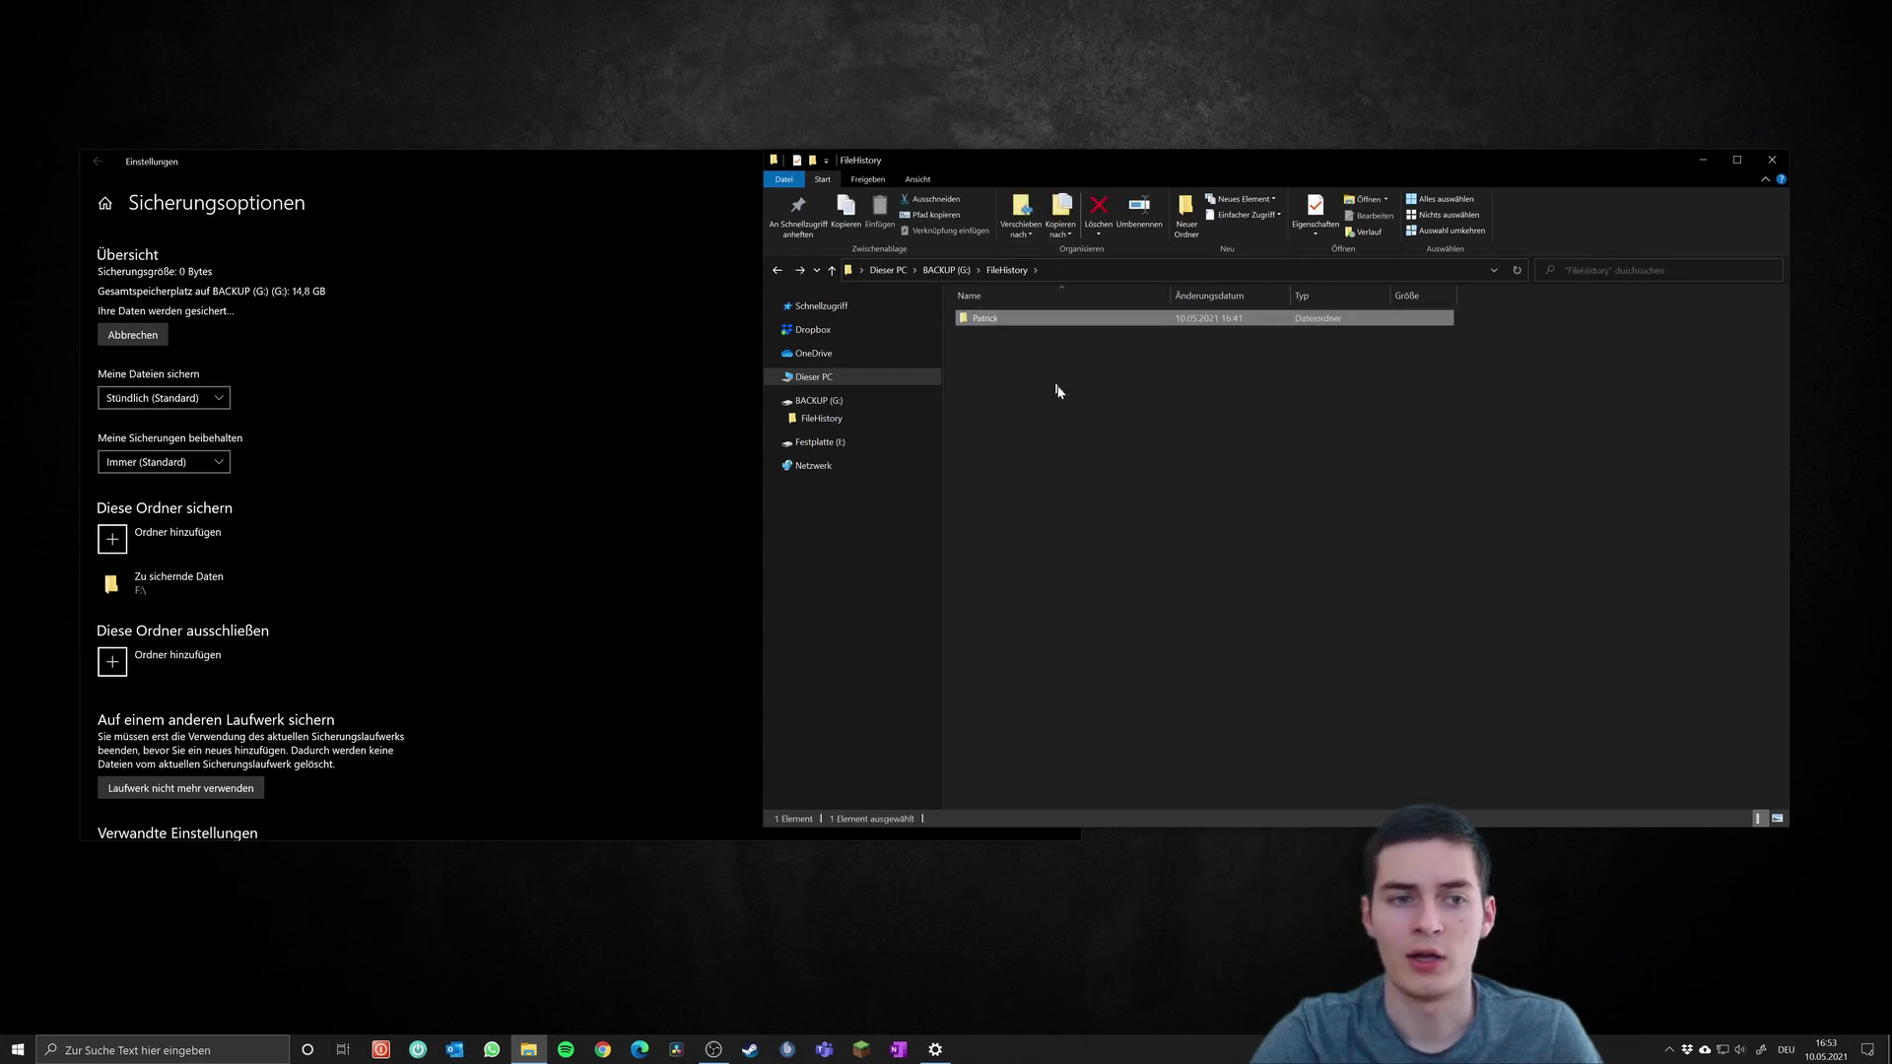
key("BackSpace")
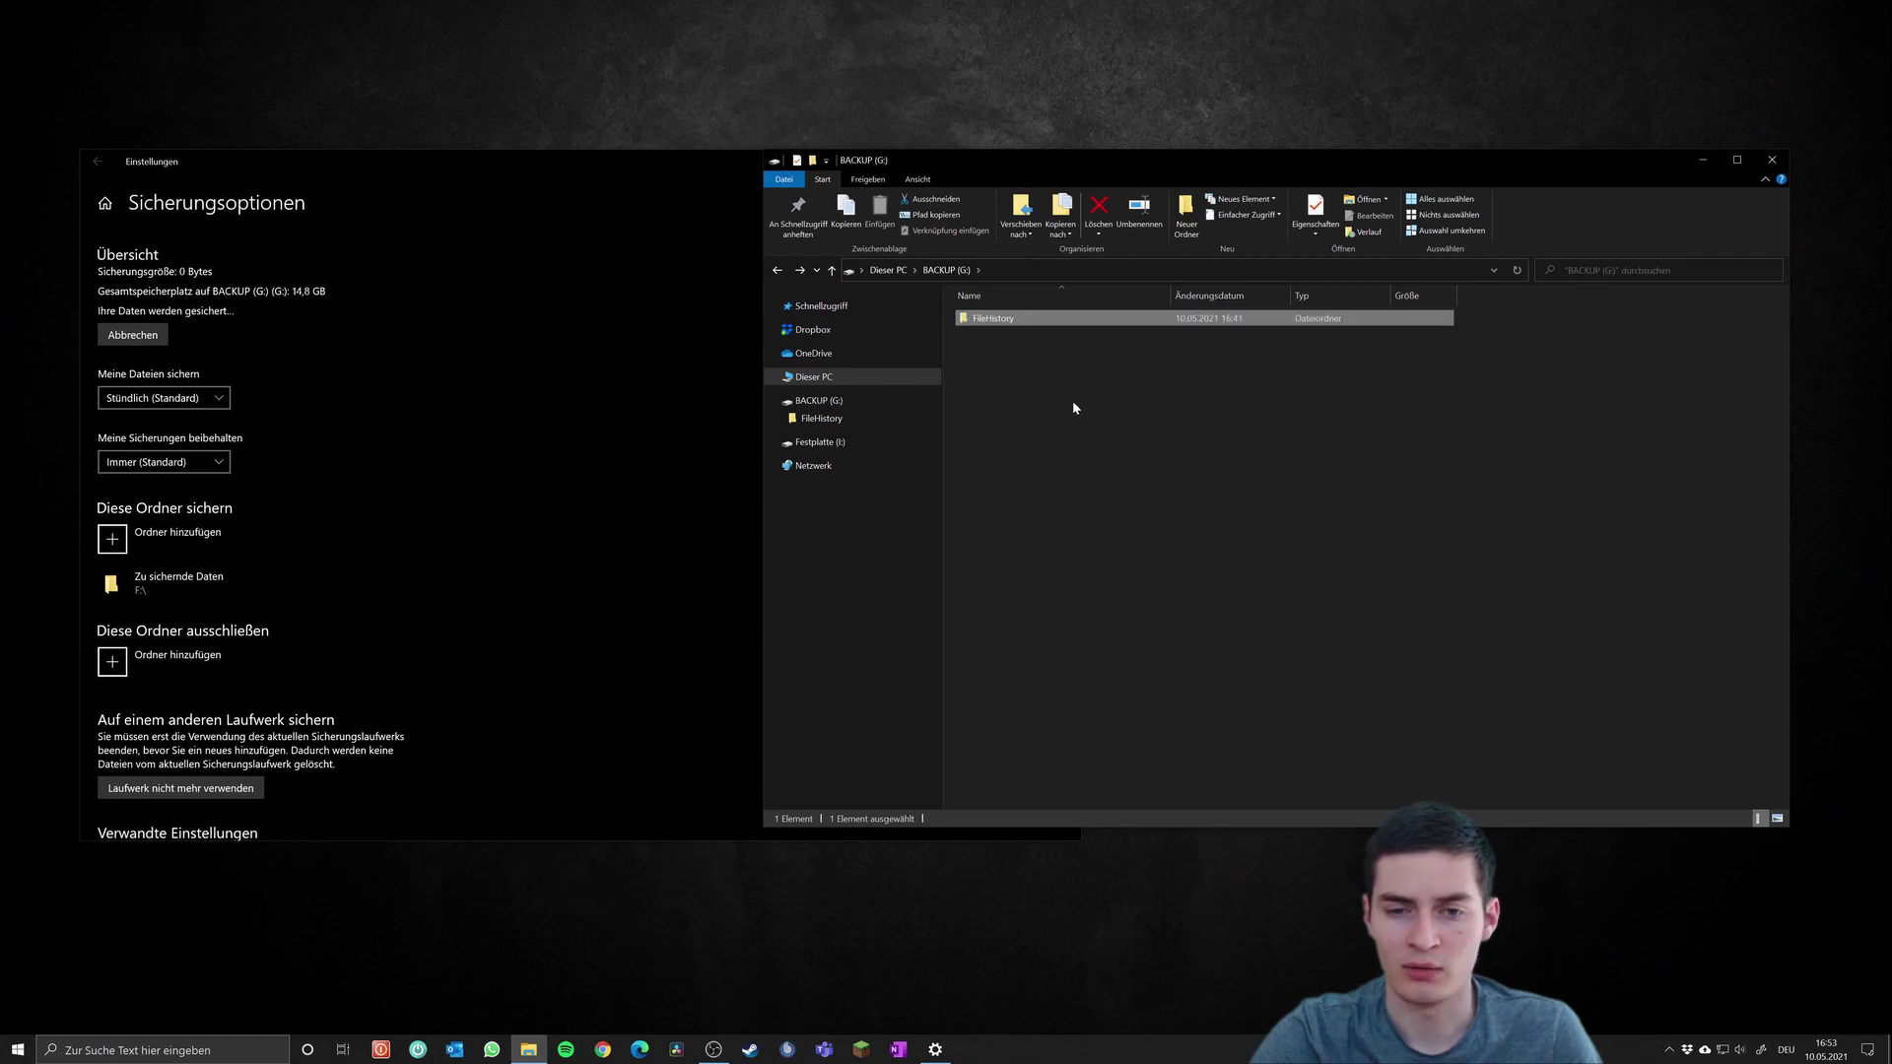
Step: Go back into FileHistory and open the Data folder of the user's first computer folder
left_click(664, 386)
left_click(1294, 355)
double_click(1014, 319)
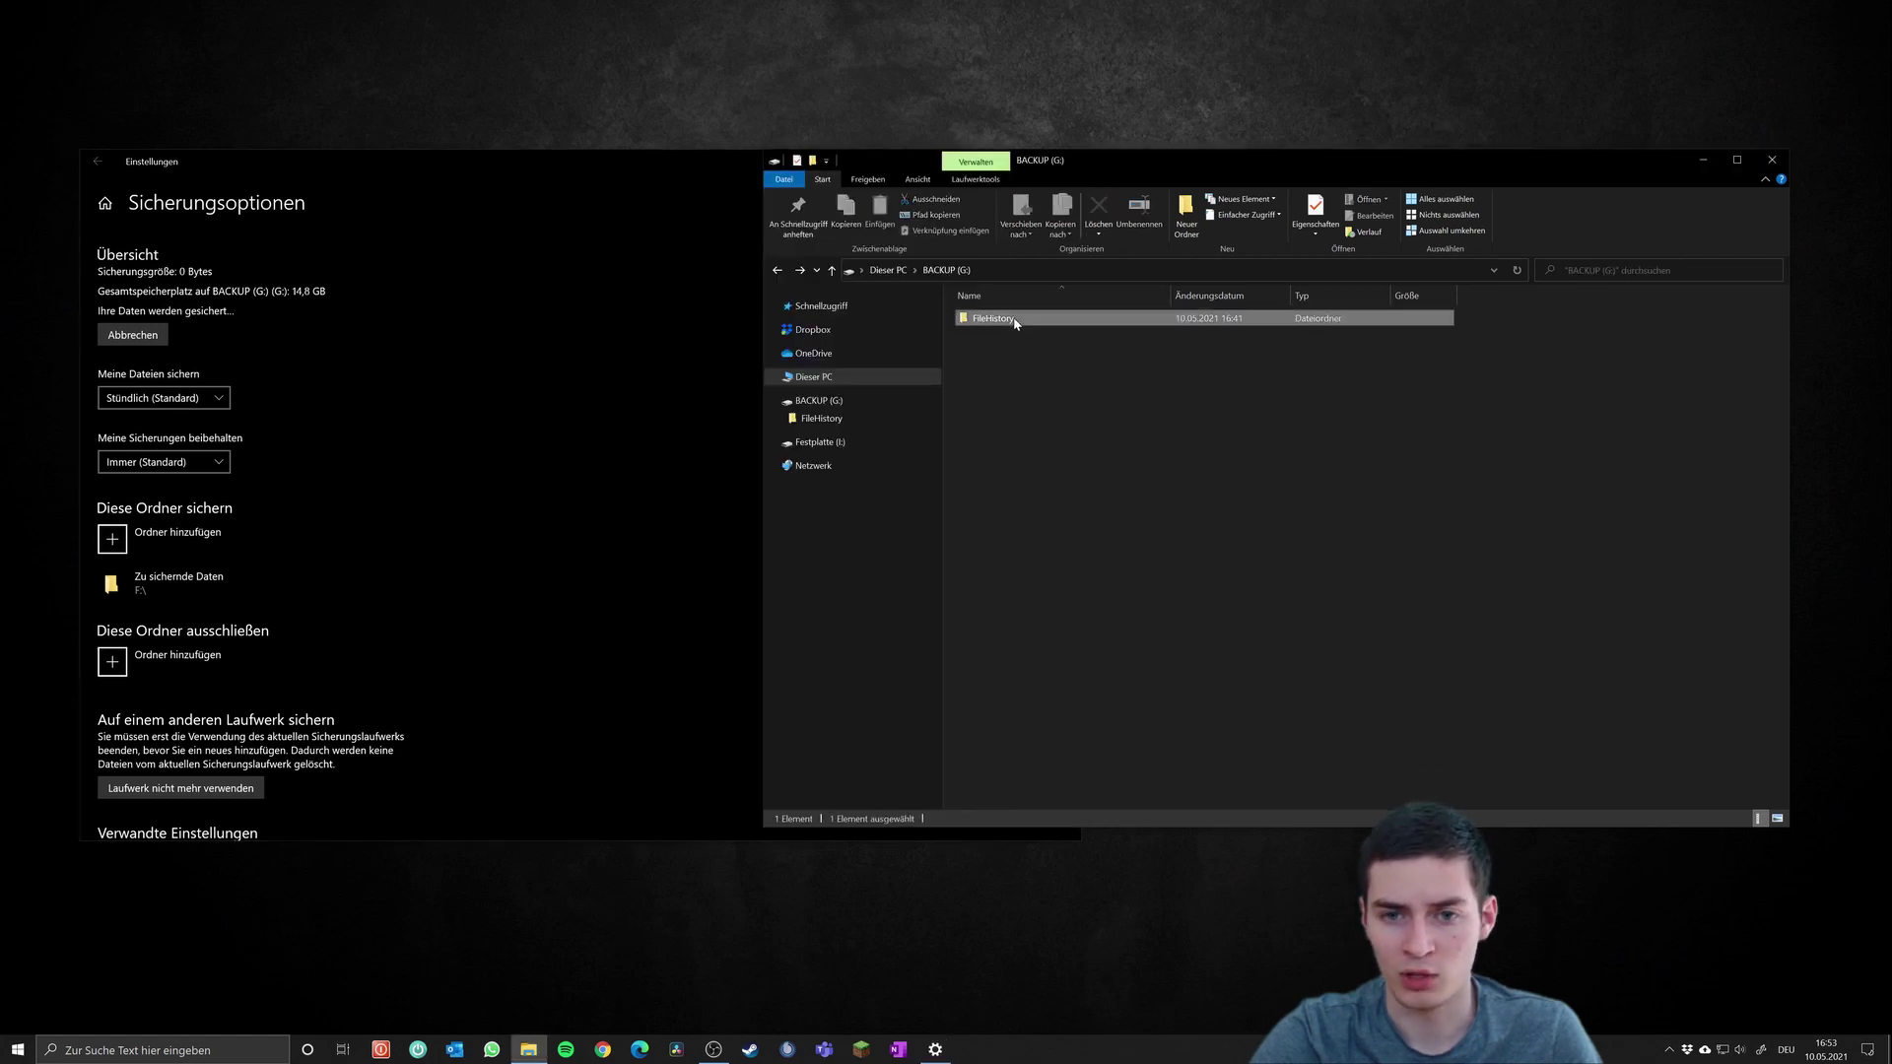
left_click(1015, 320)
double_click(1014, 319)
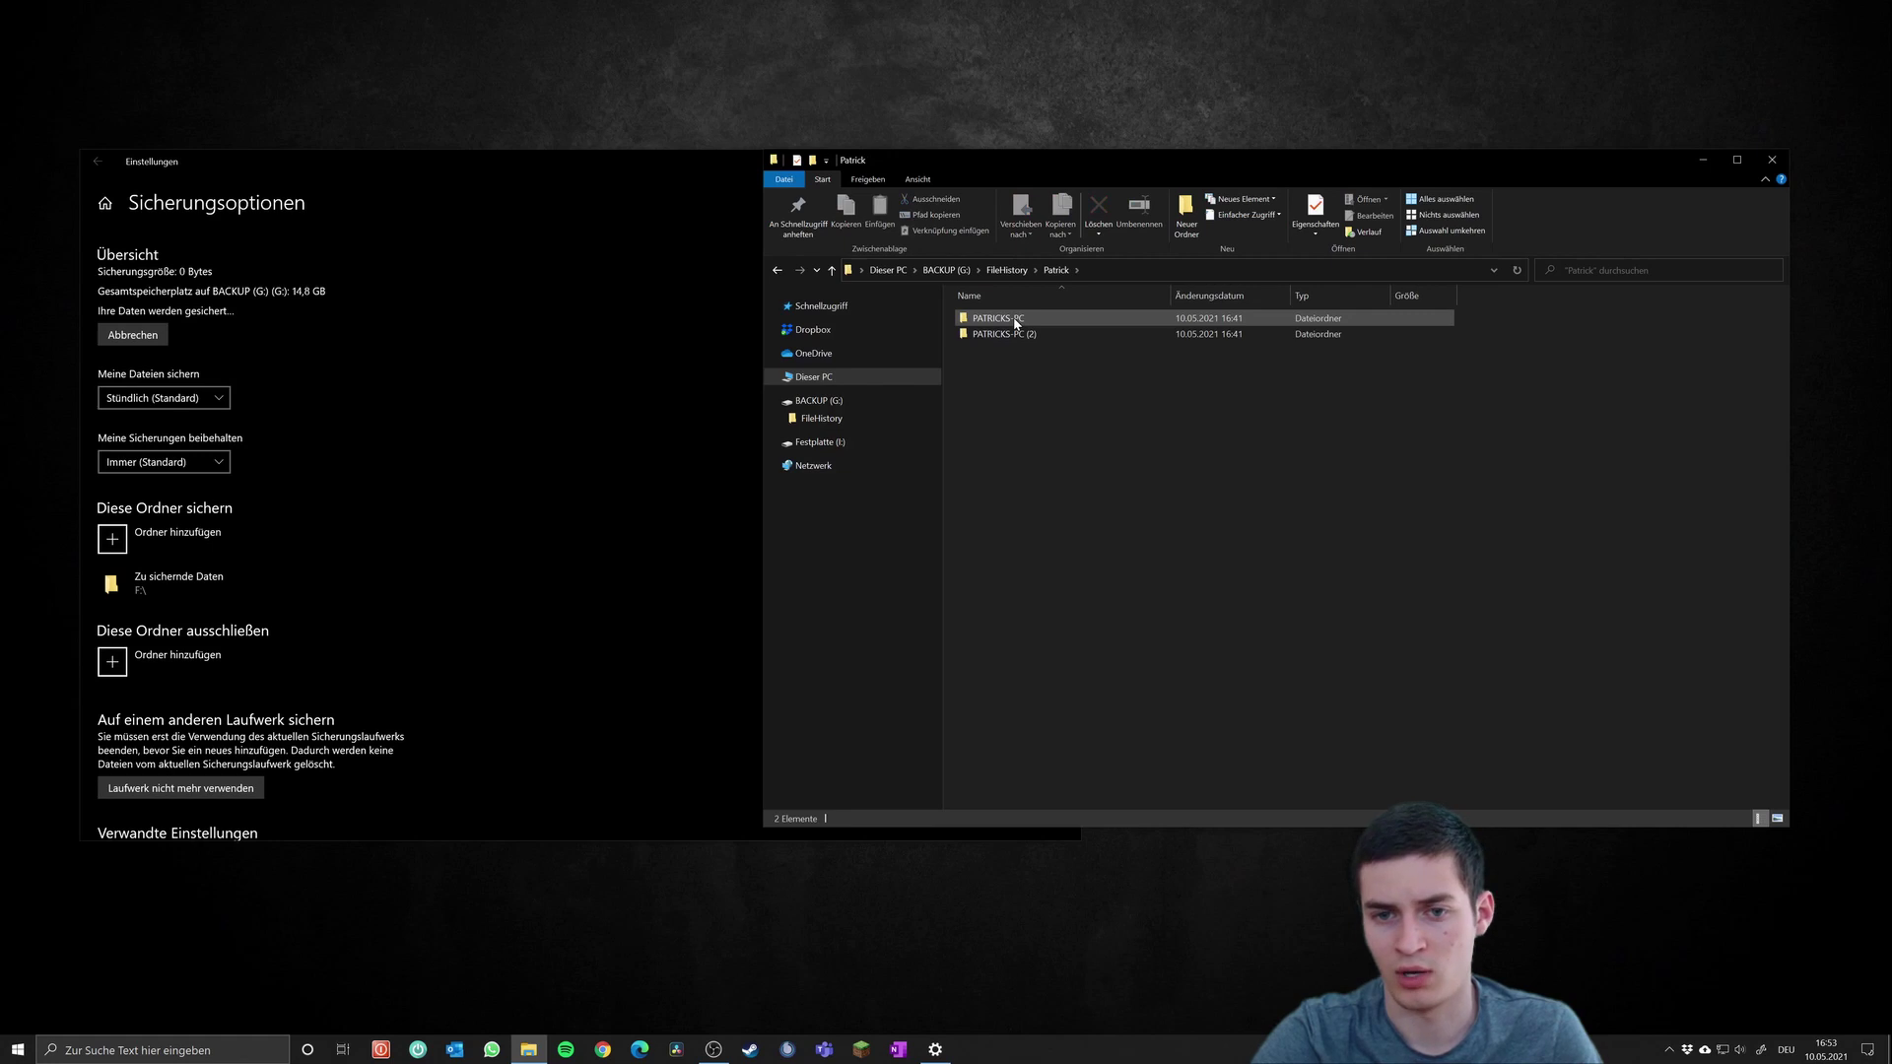
double_click(1015, 320)
double_click(1002, 333)
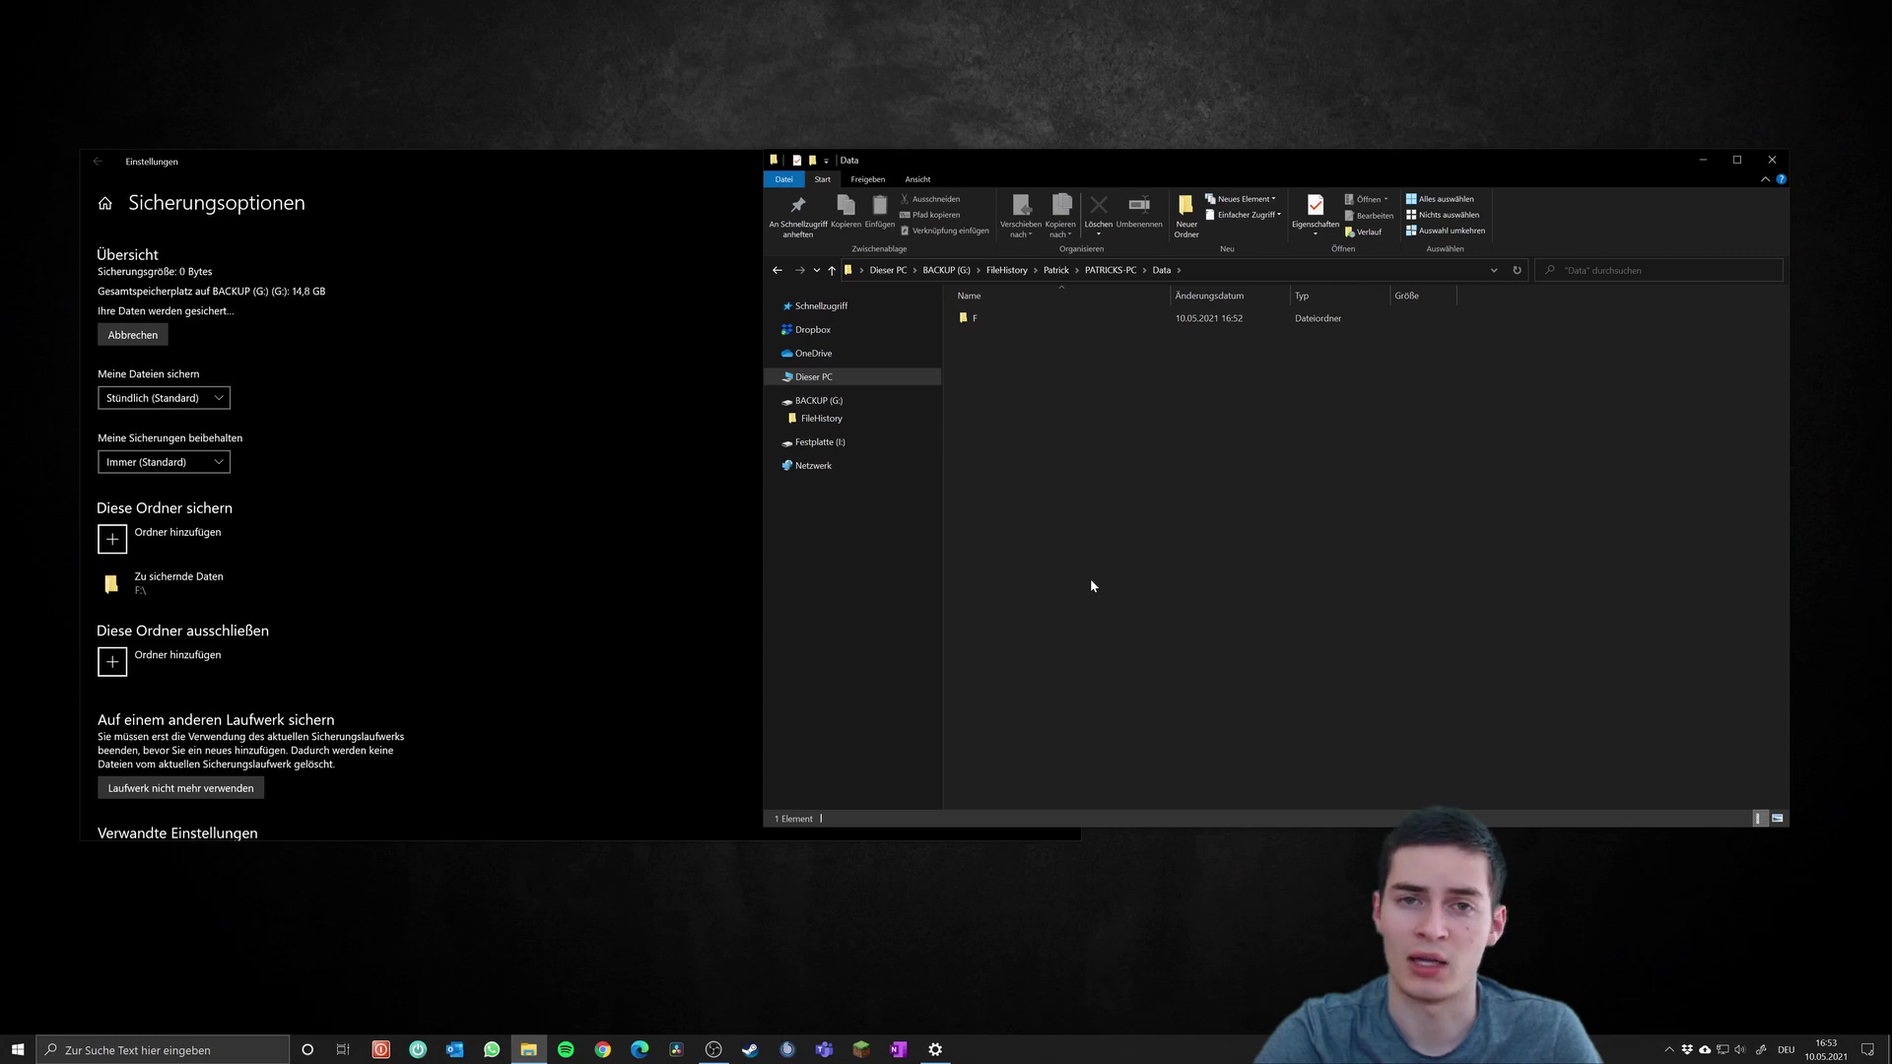
Step: Return the settings to the Sicherung page and view the backed-up files under F, Zu sichernde Daten in the Data folder
left_click(646, 384)
left_click(95, 165)
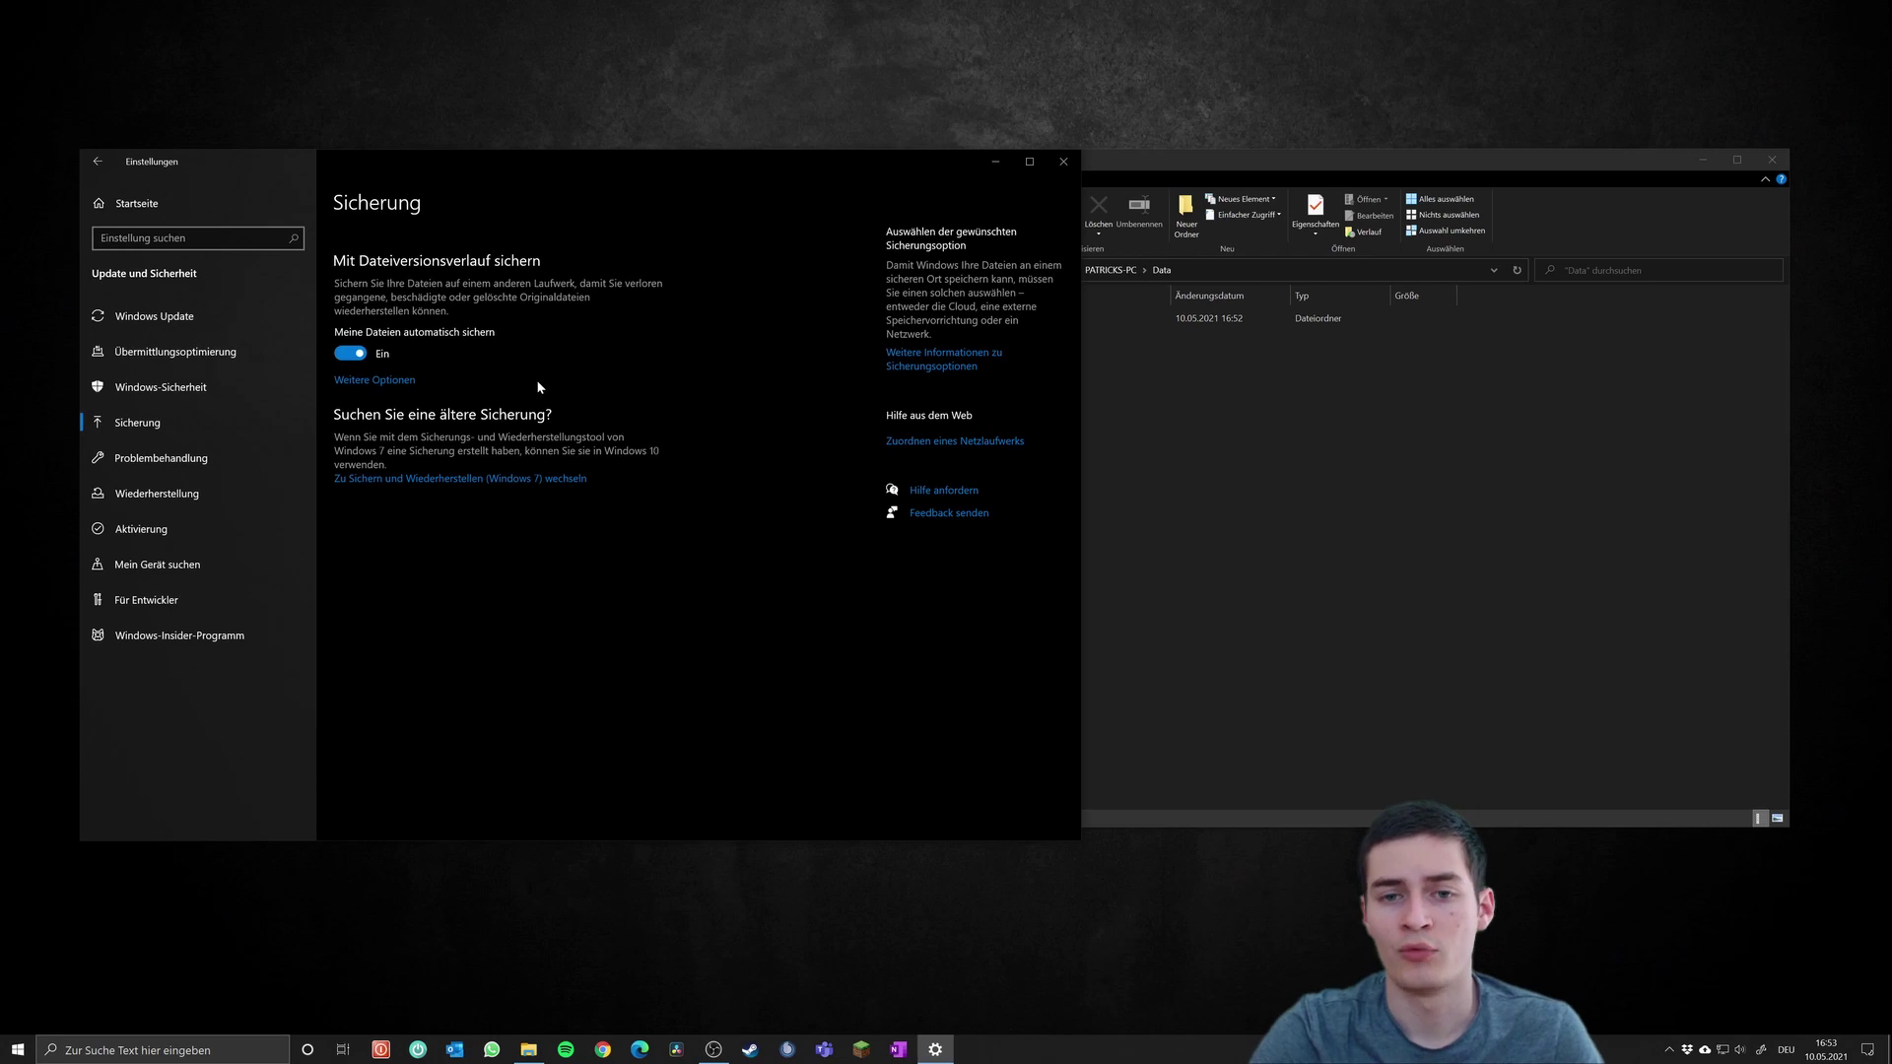
left_click(1377, 534)
left_click(979, 321)
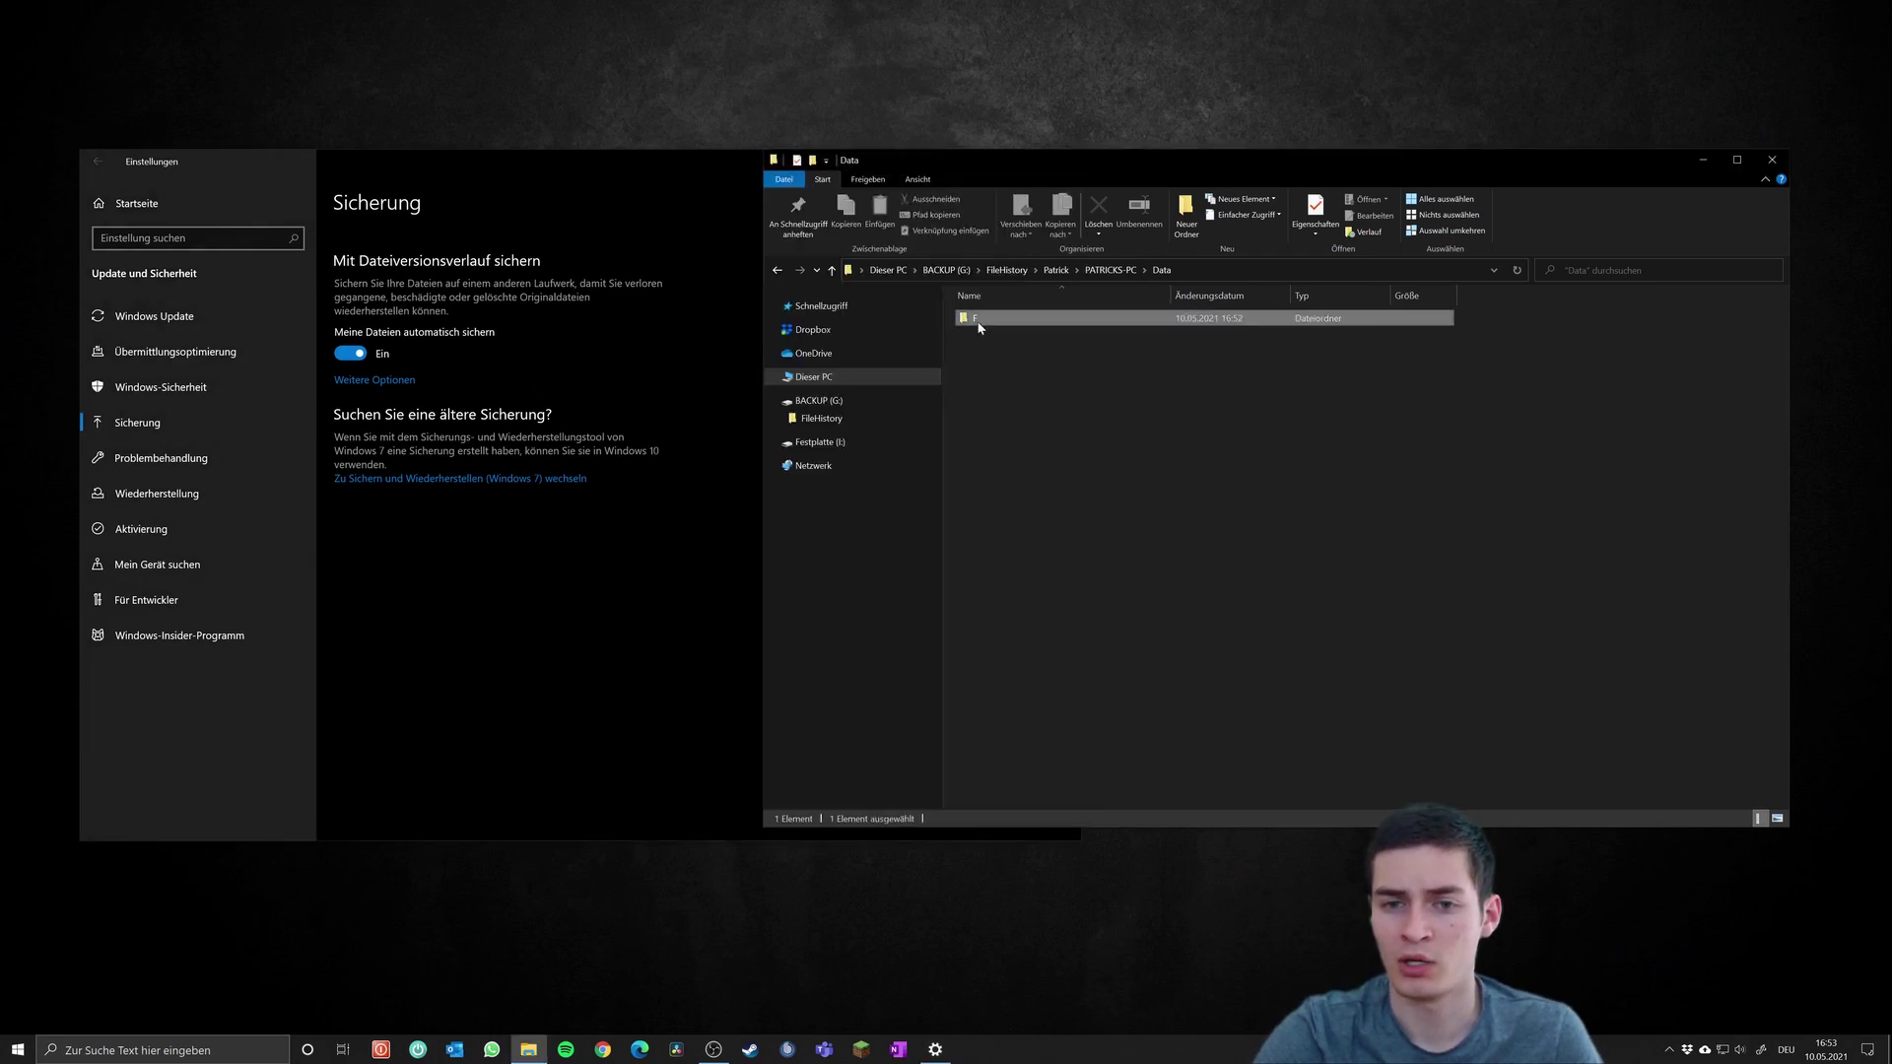
double_click(980, 321)
double_click(988, 319)
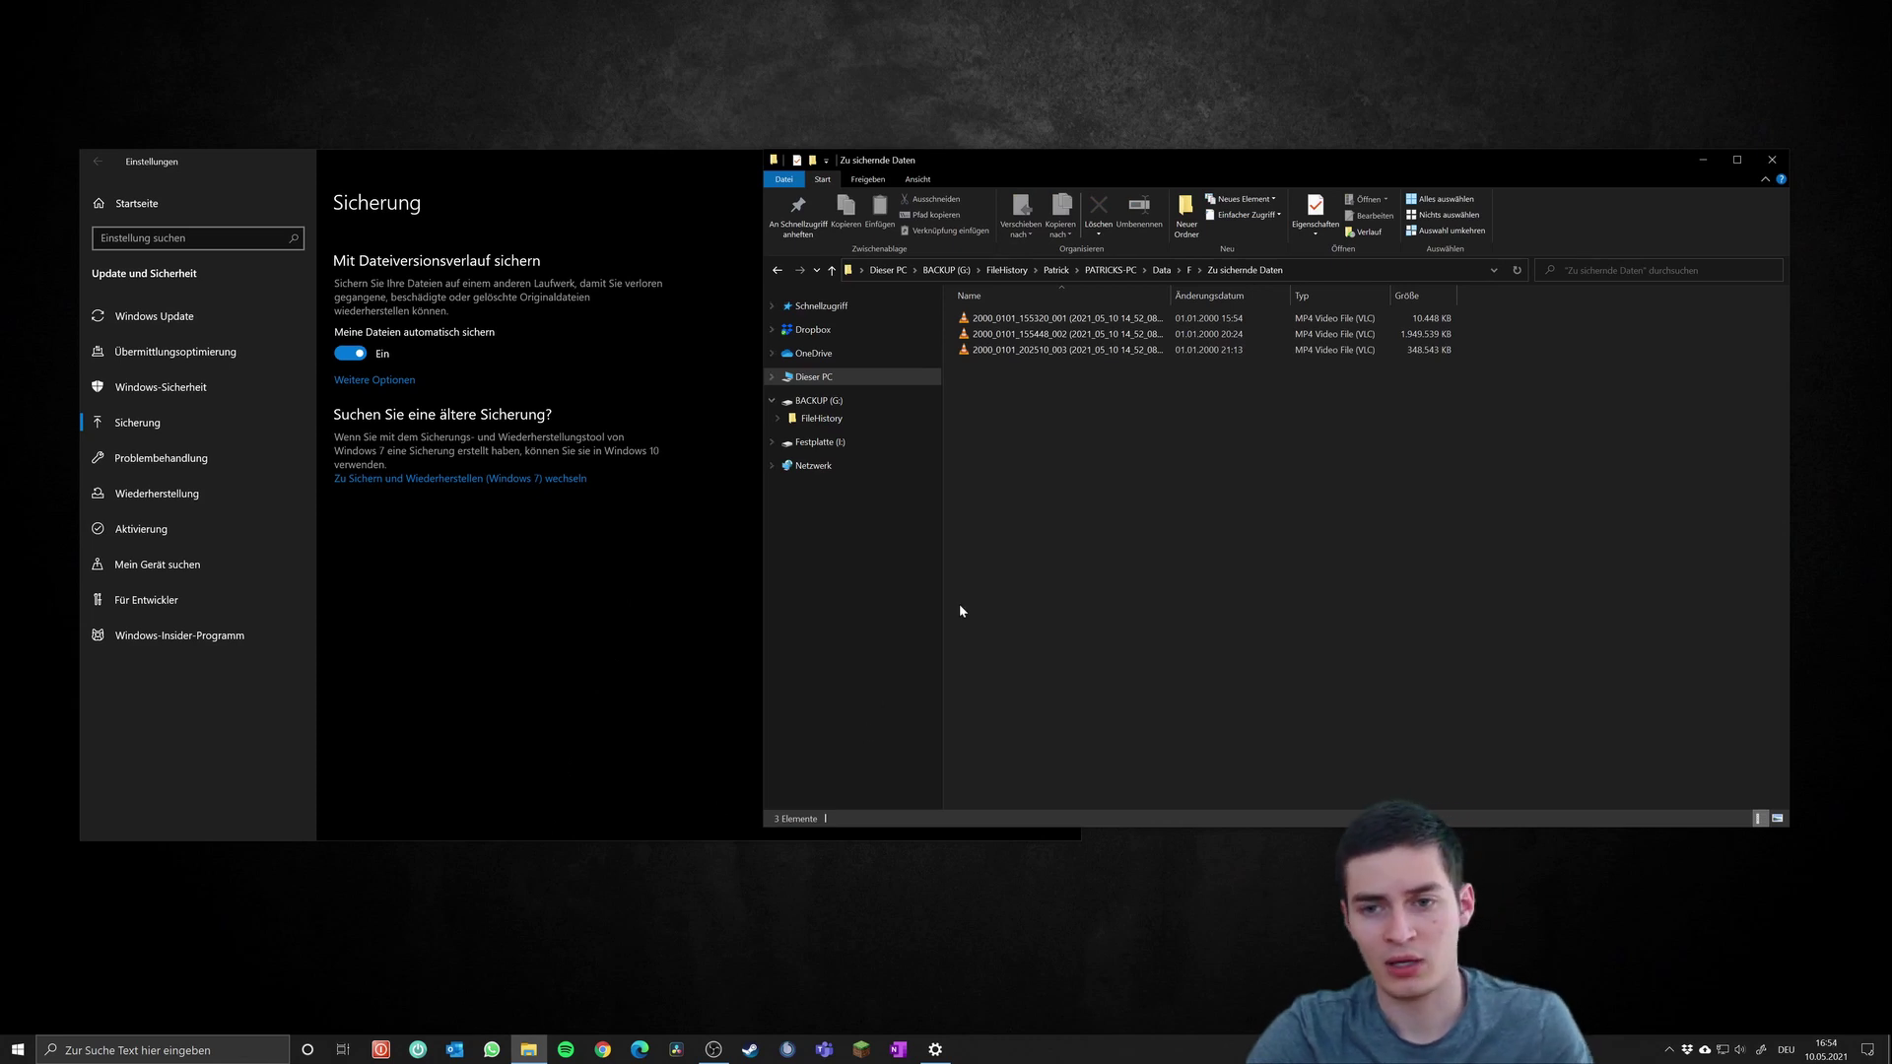
Step: Delete the original Zu sichernde Daten folder from Lokaler Datenträger (F:) using a second File Explorer window
key("super")
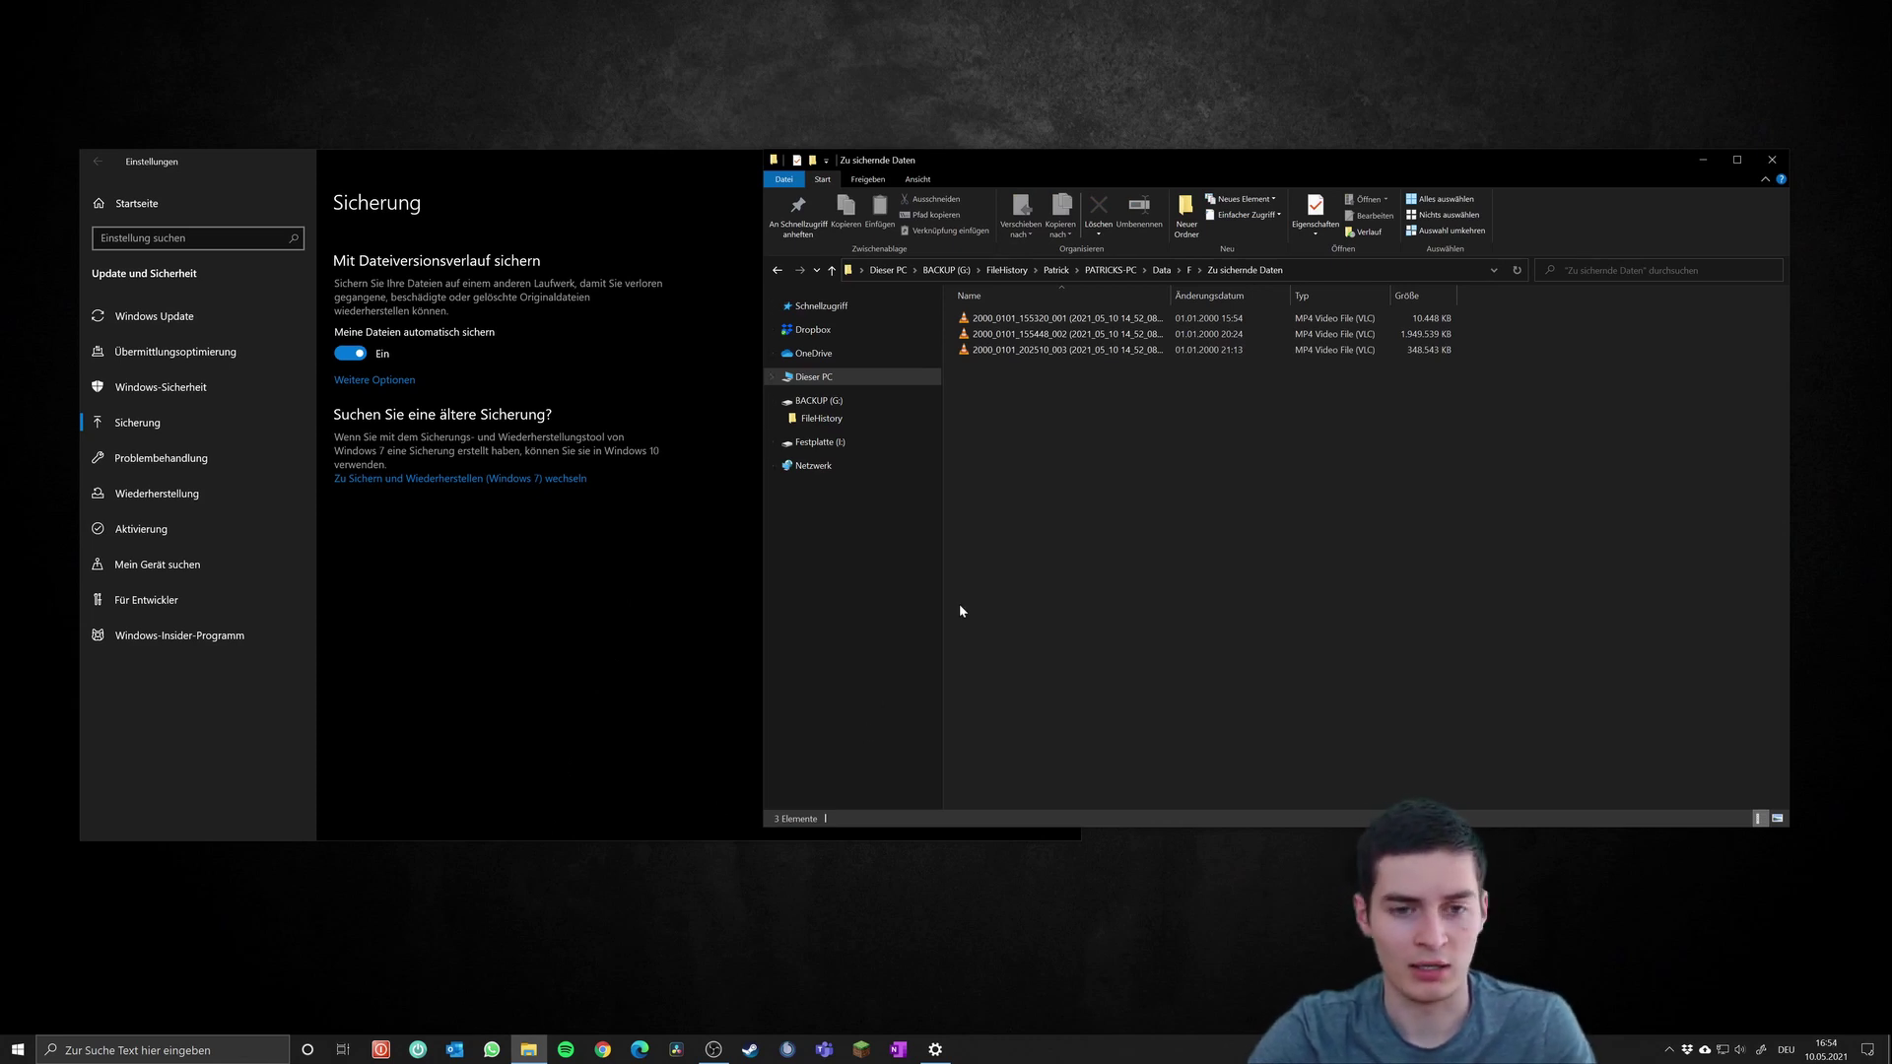
key("super+e")
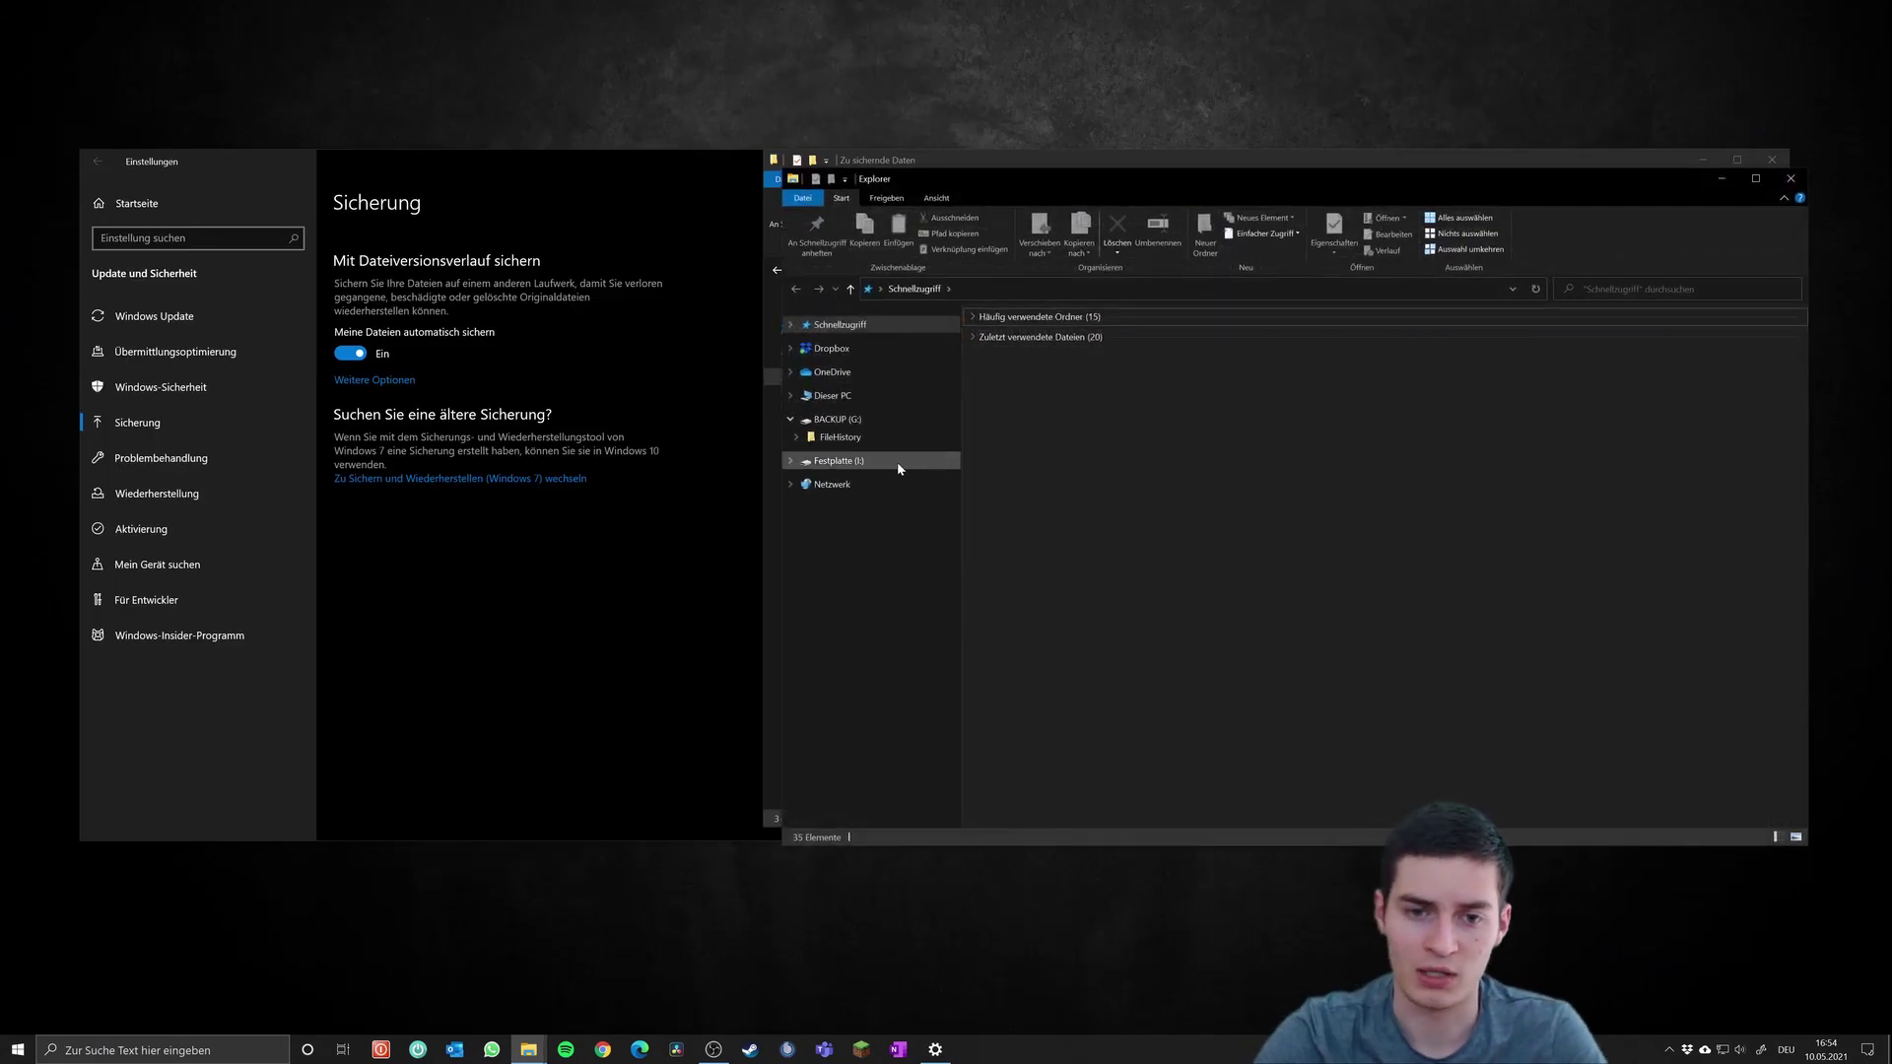
left_click(832, 395)
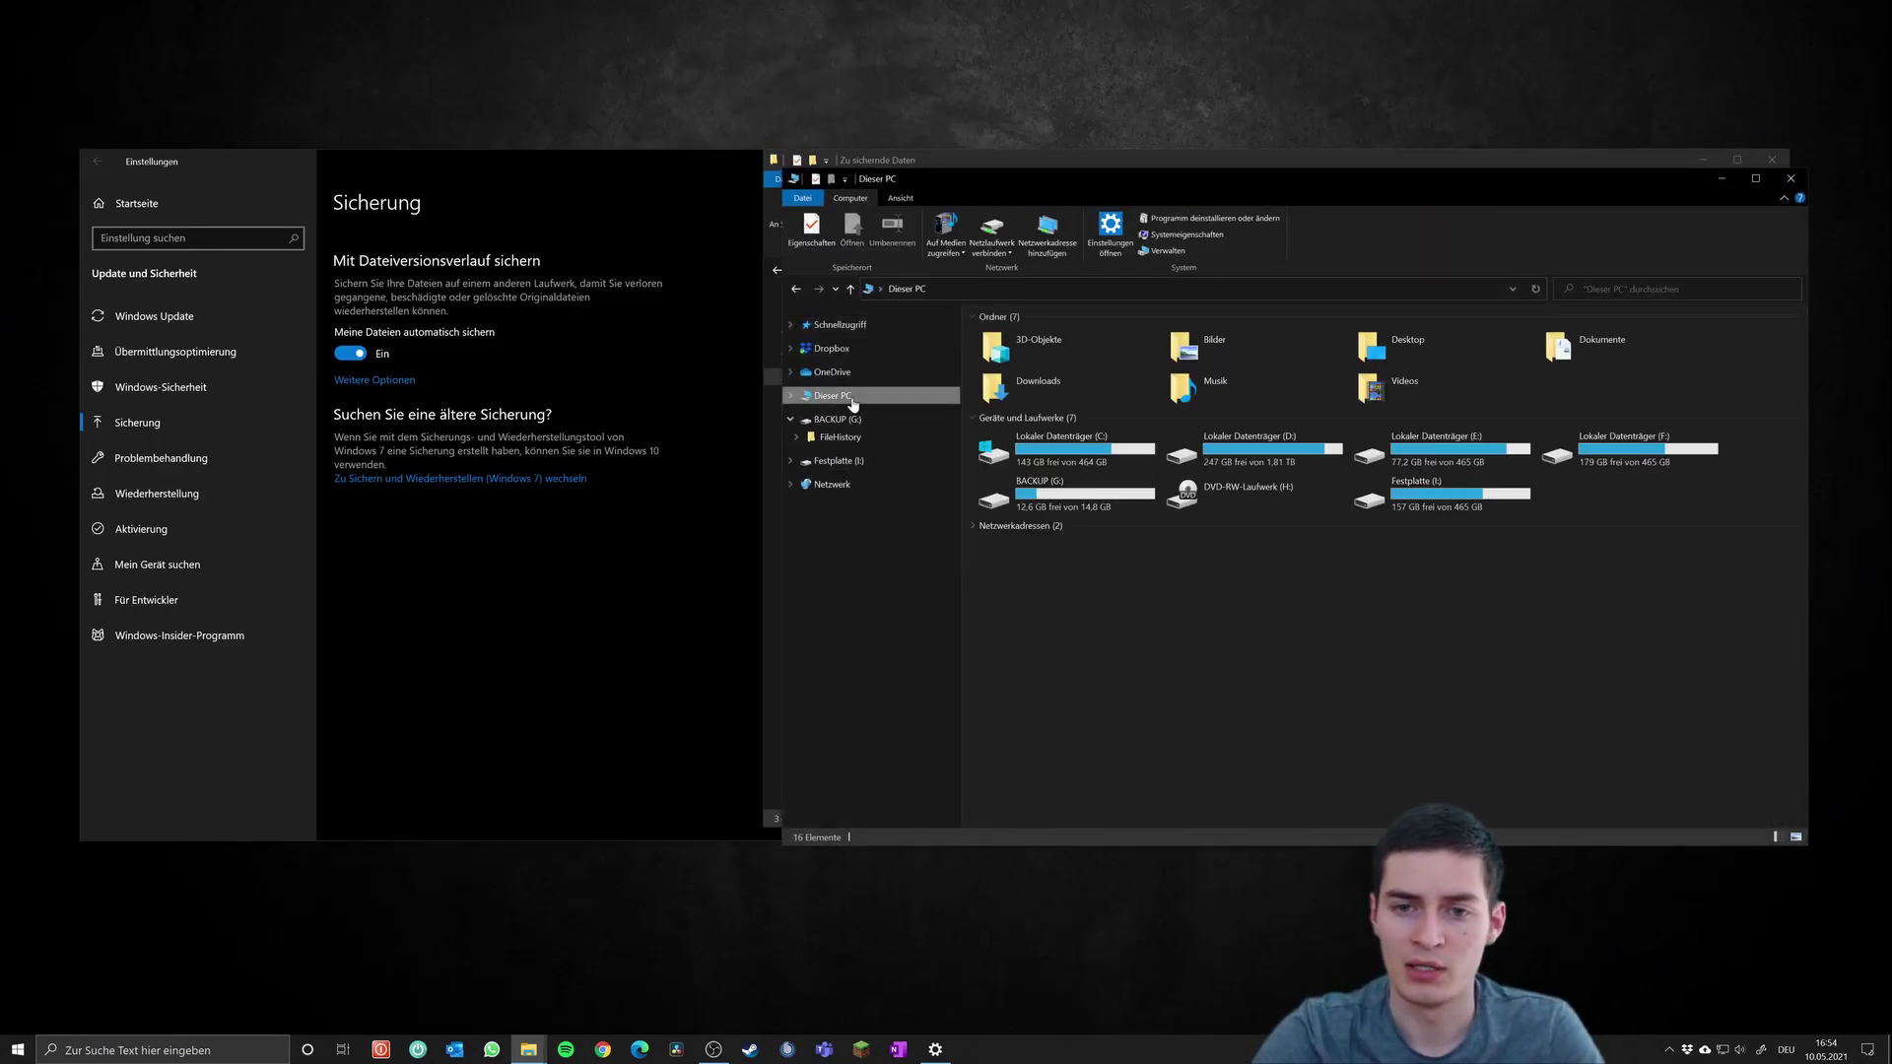
double_click(1592, 454)
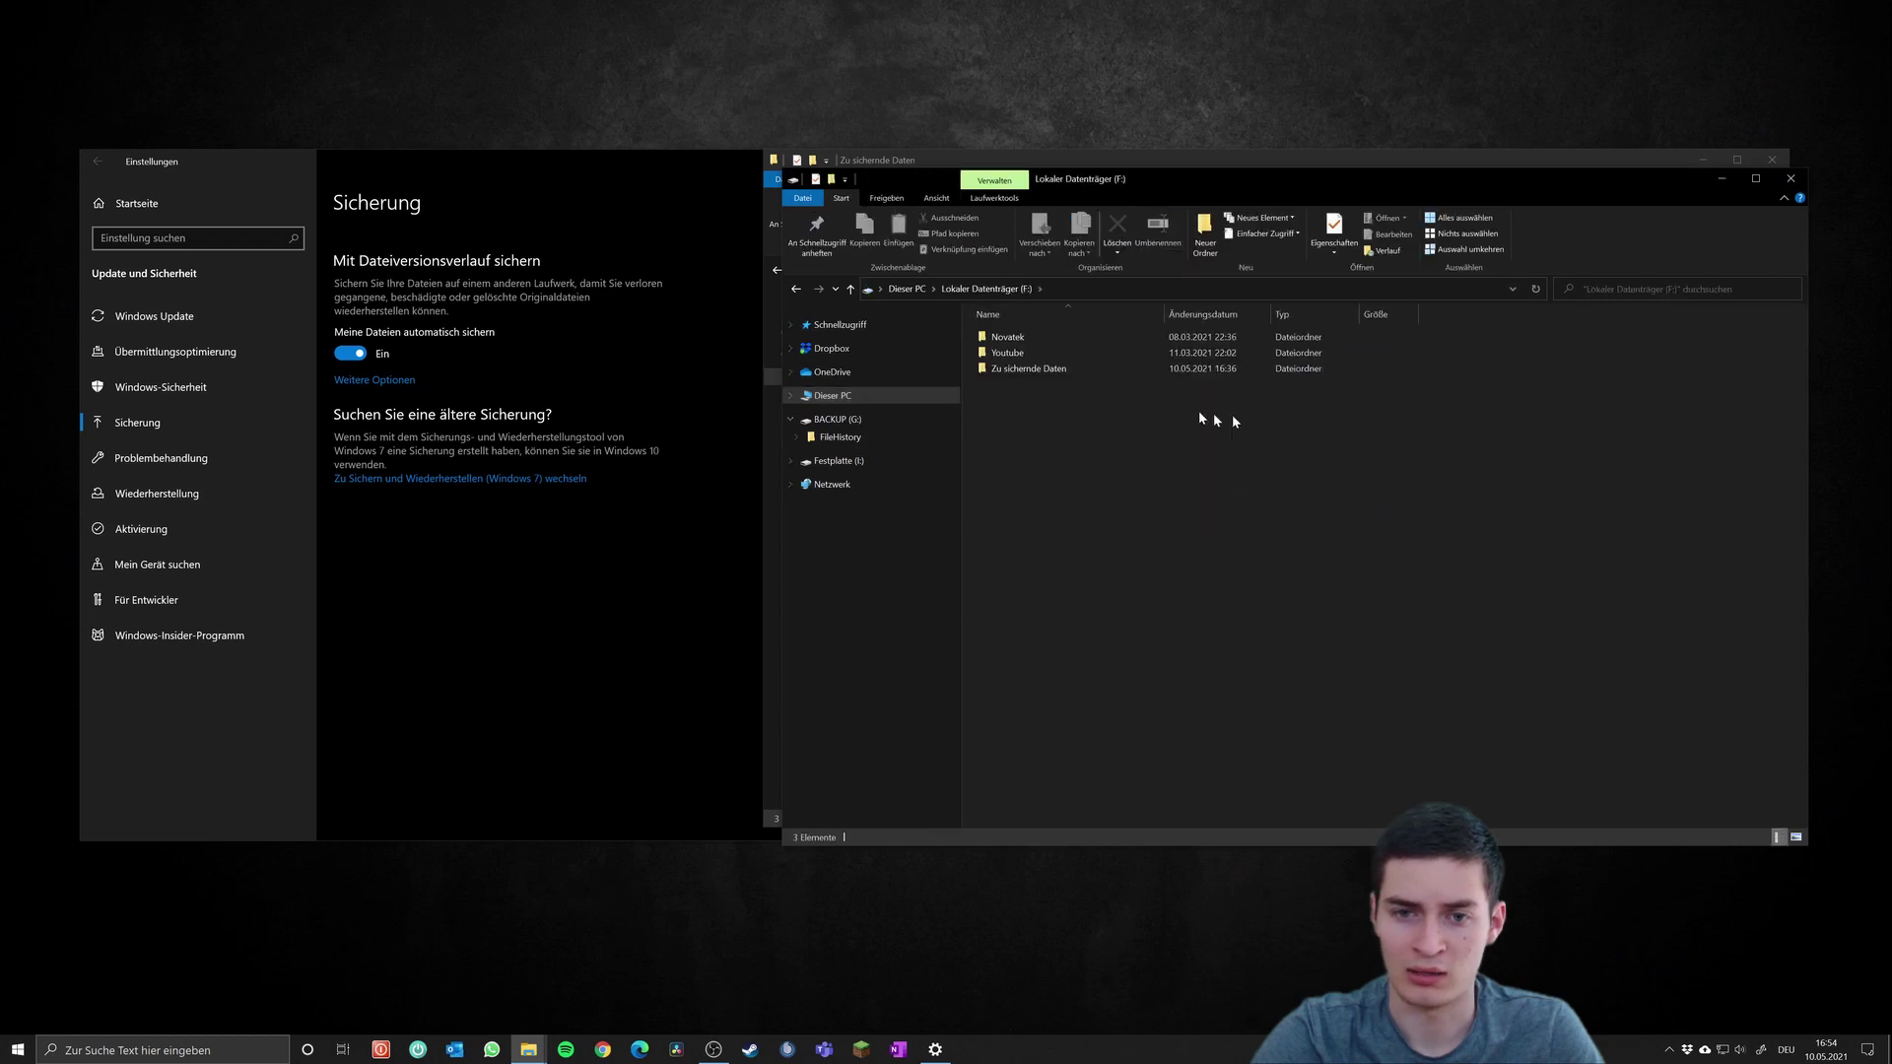
left_click(1108, 372)
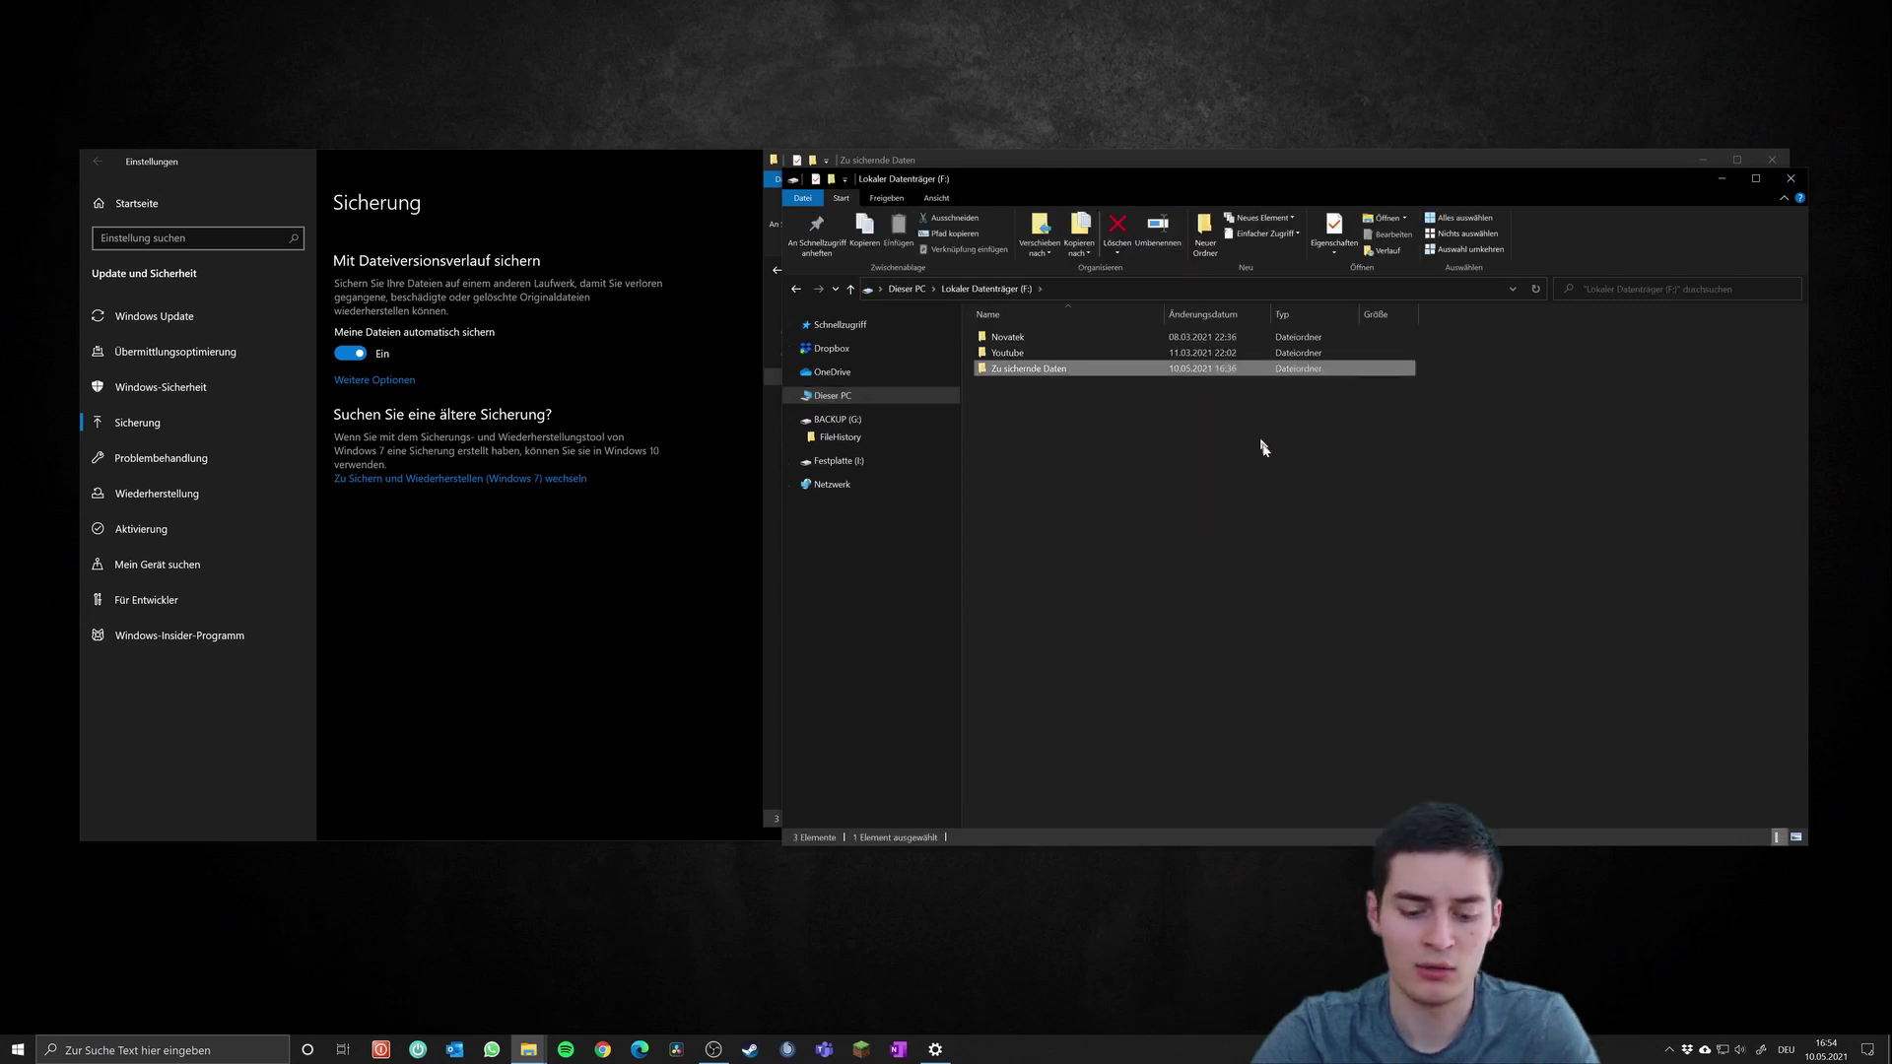
key("Delete")
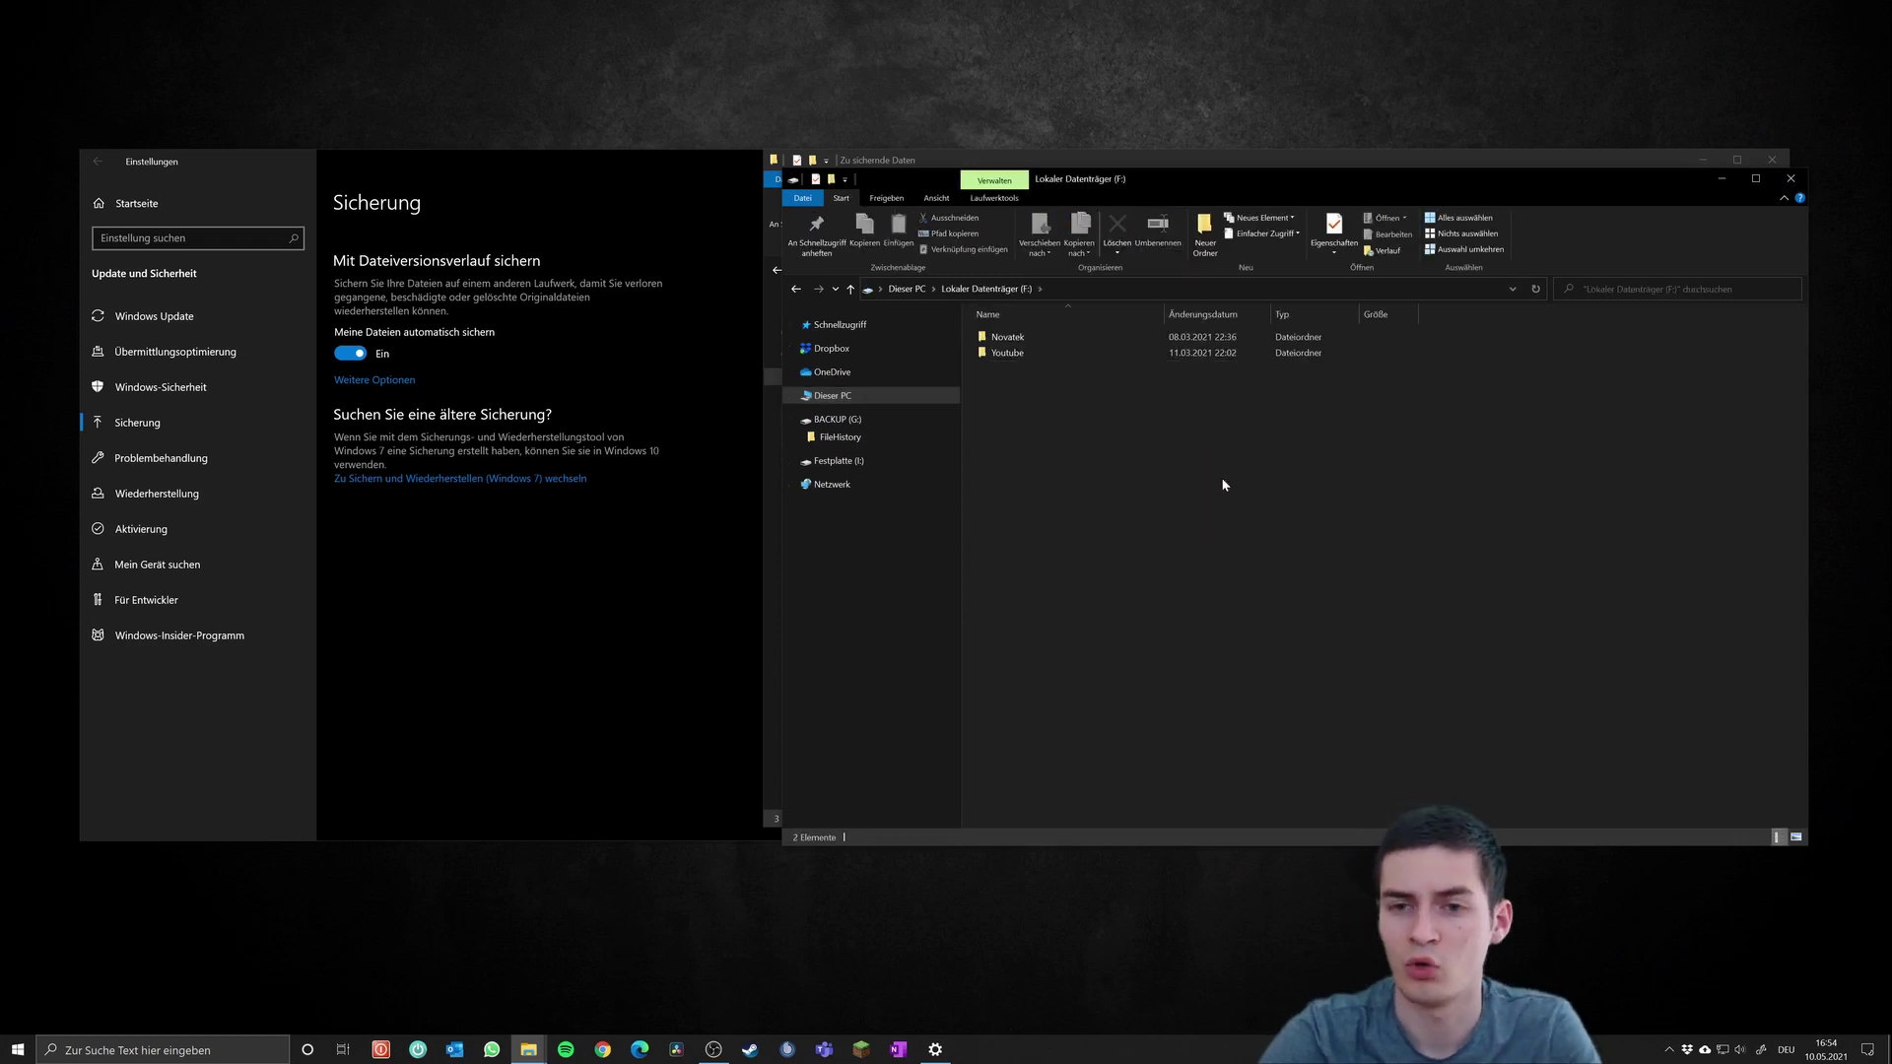
left_click_drag(1661, 182, 1647, 187)
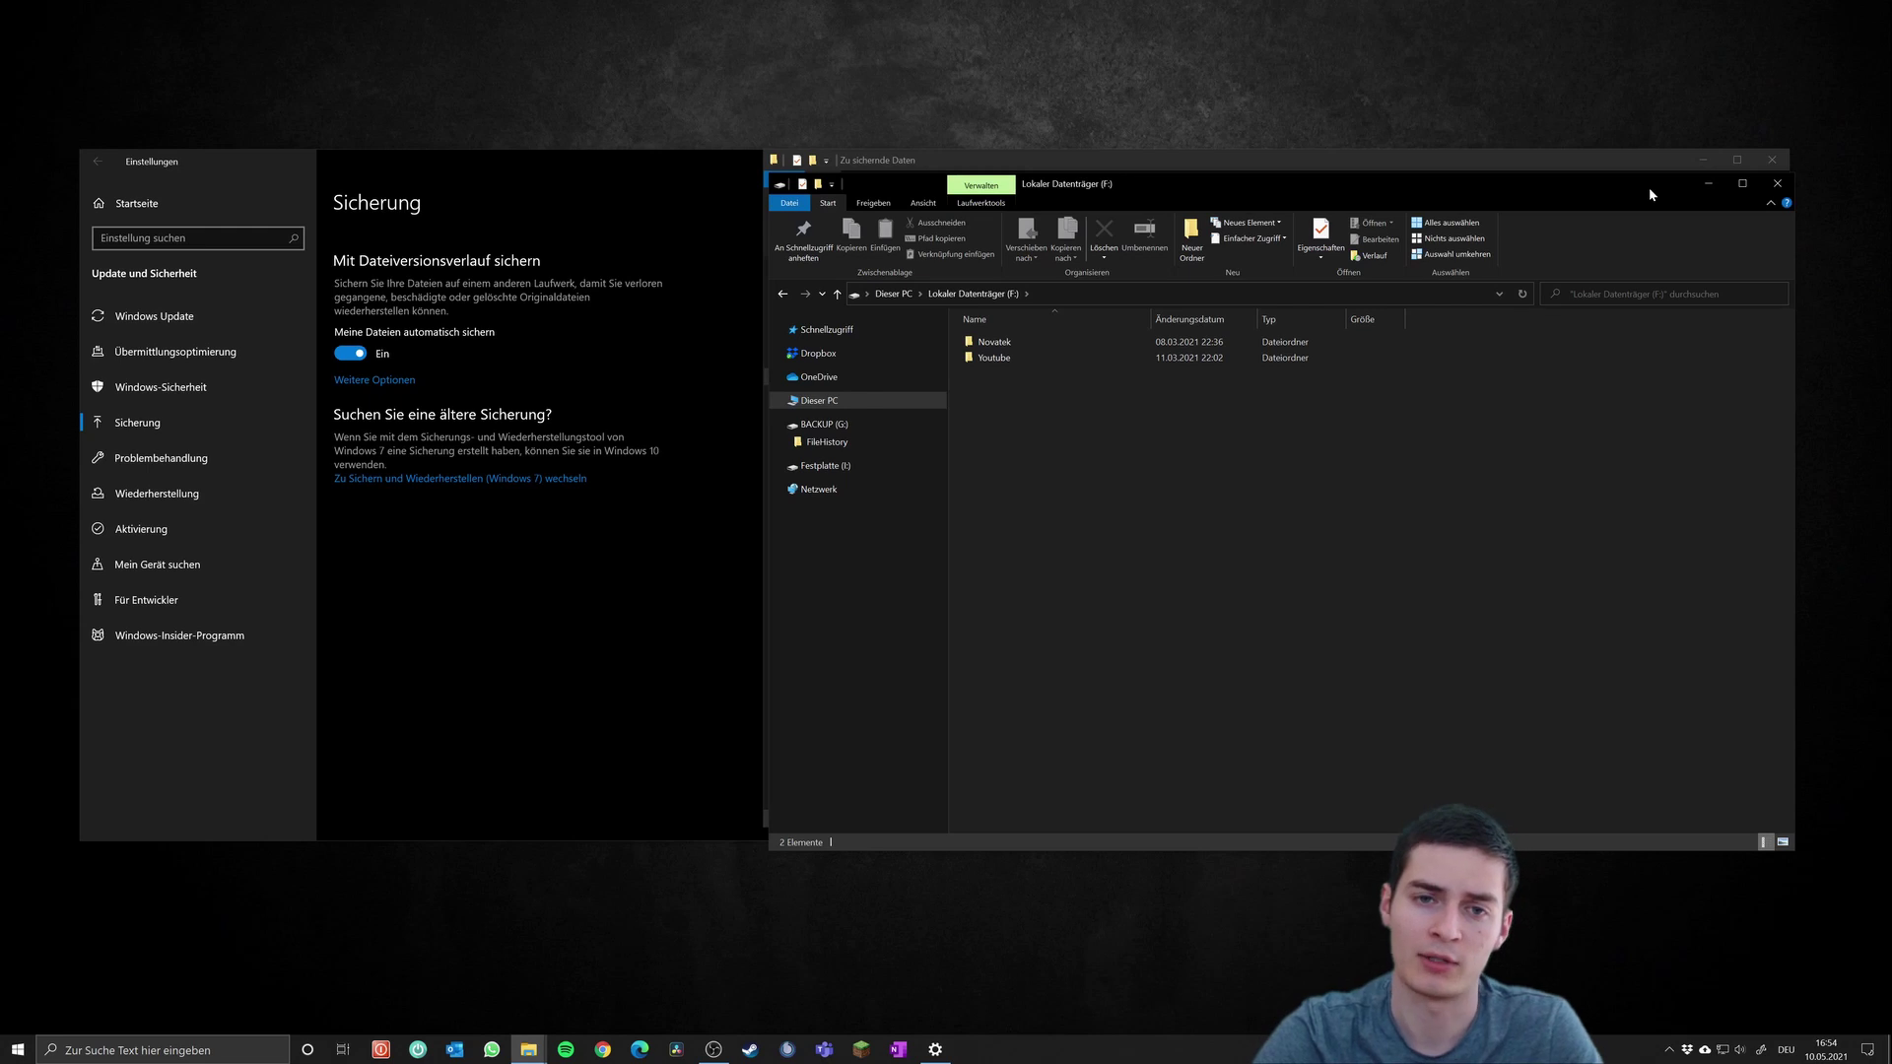
Step: Open the restore view for current backups from the Sicherung settings' additional options and restore the Zu sichernde Daten folder to its original location
left_click(638, 183)
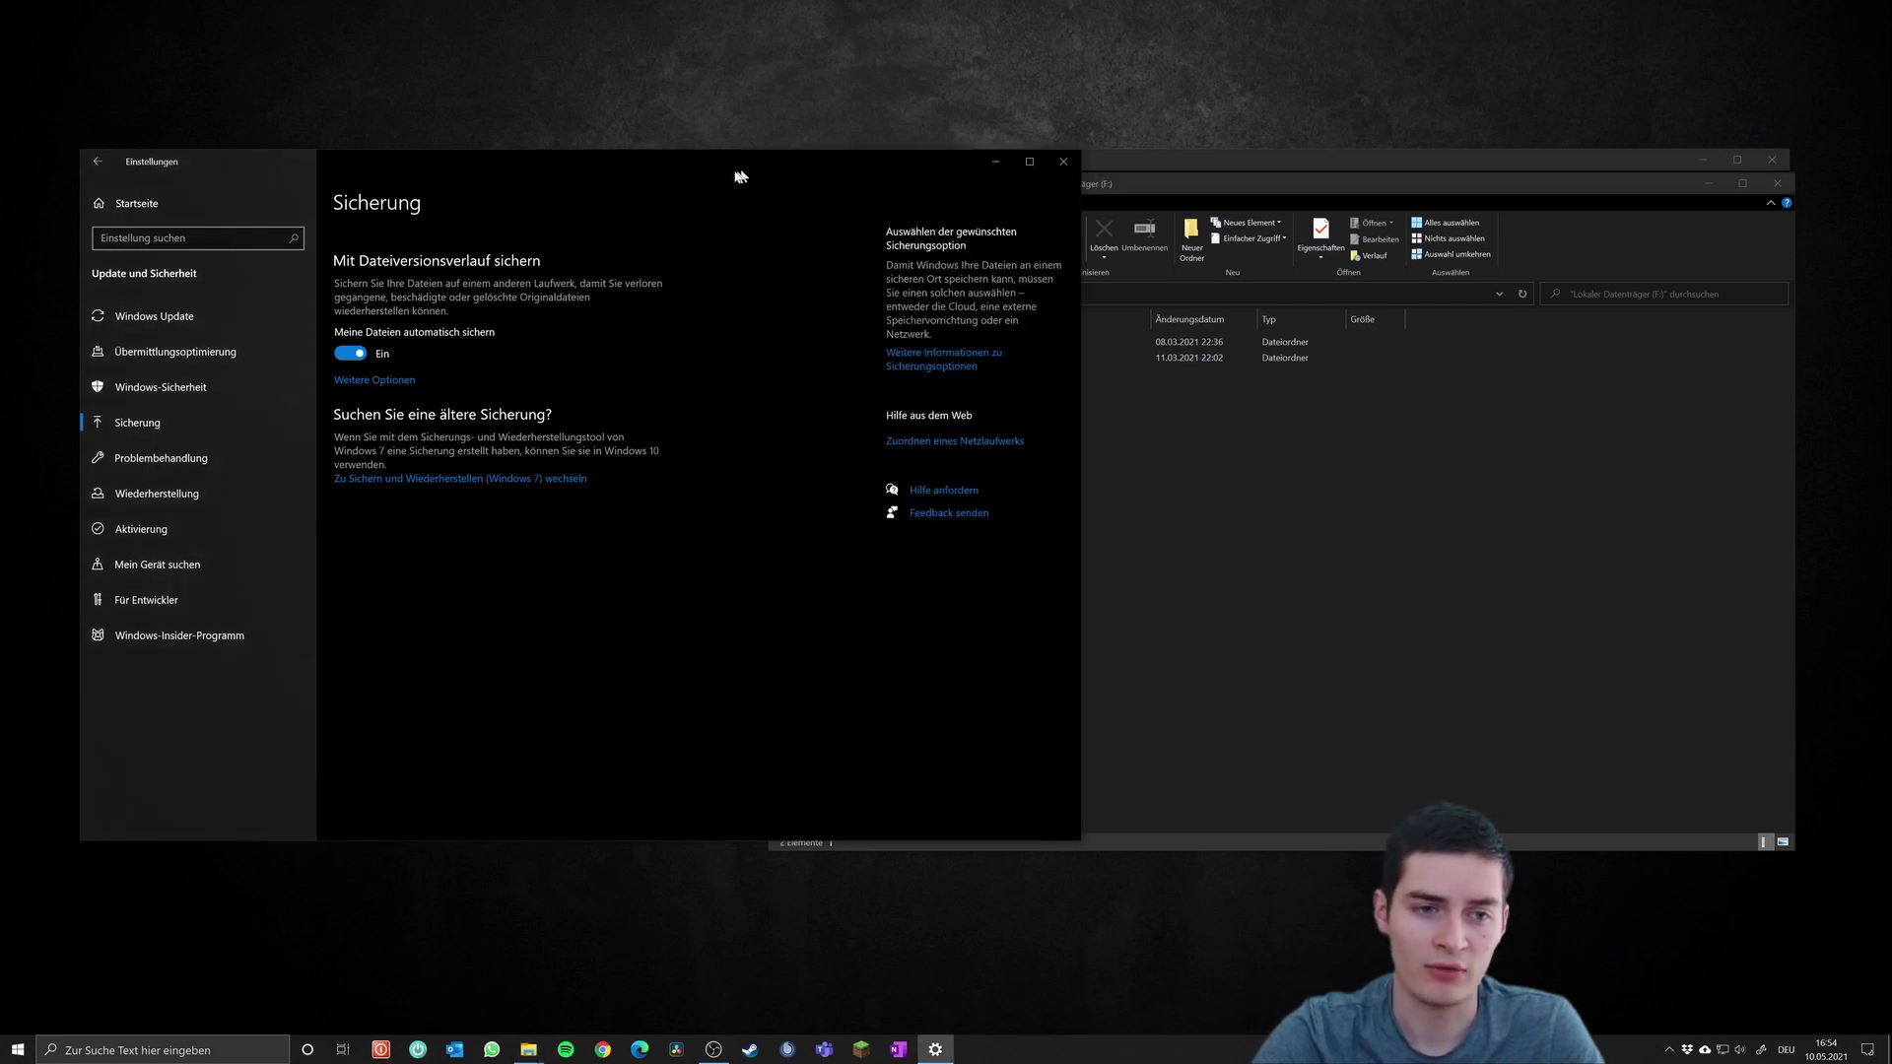
left_click_drag(667, 184, 954, 178)
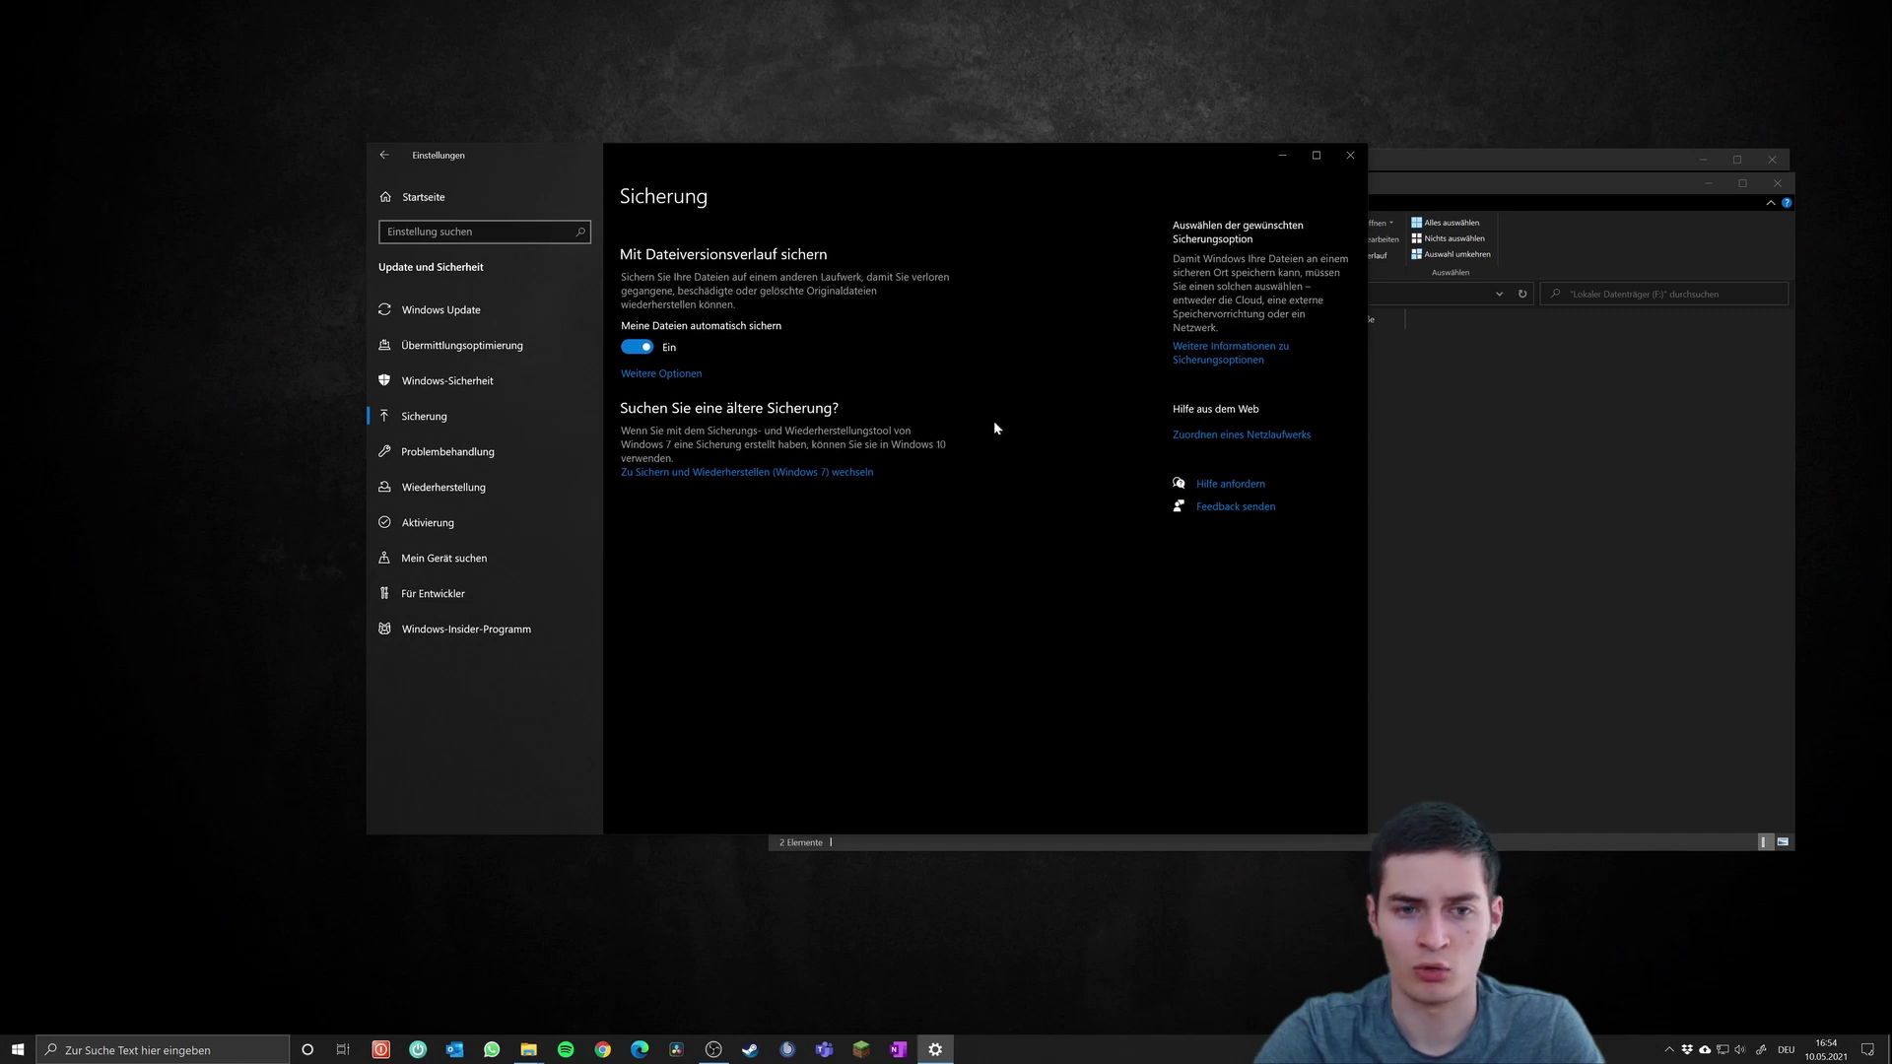
left_click(665, 373)
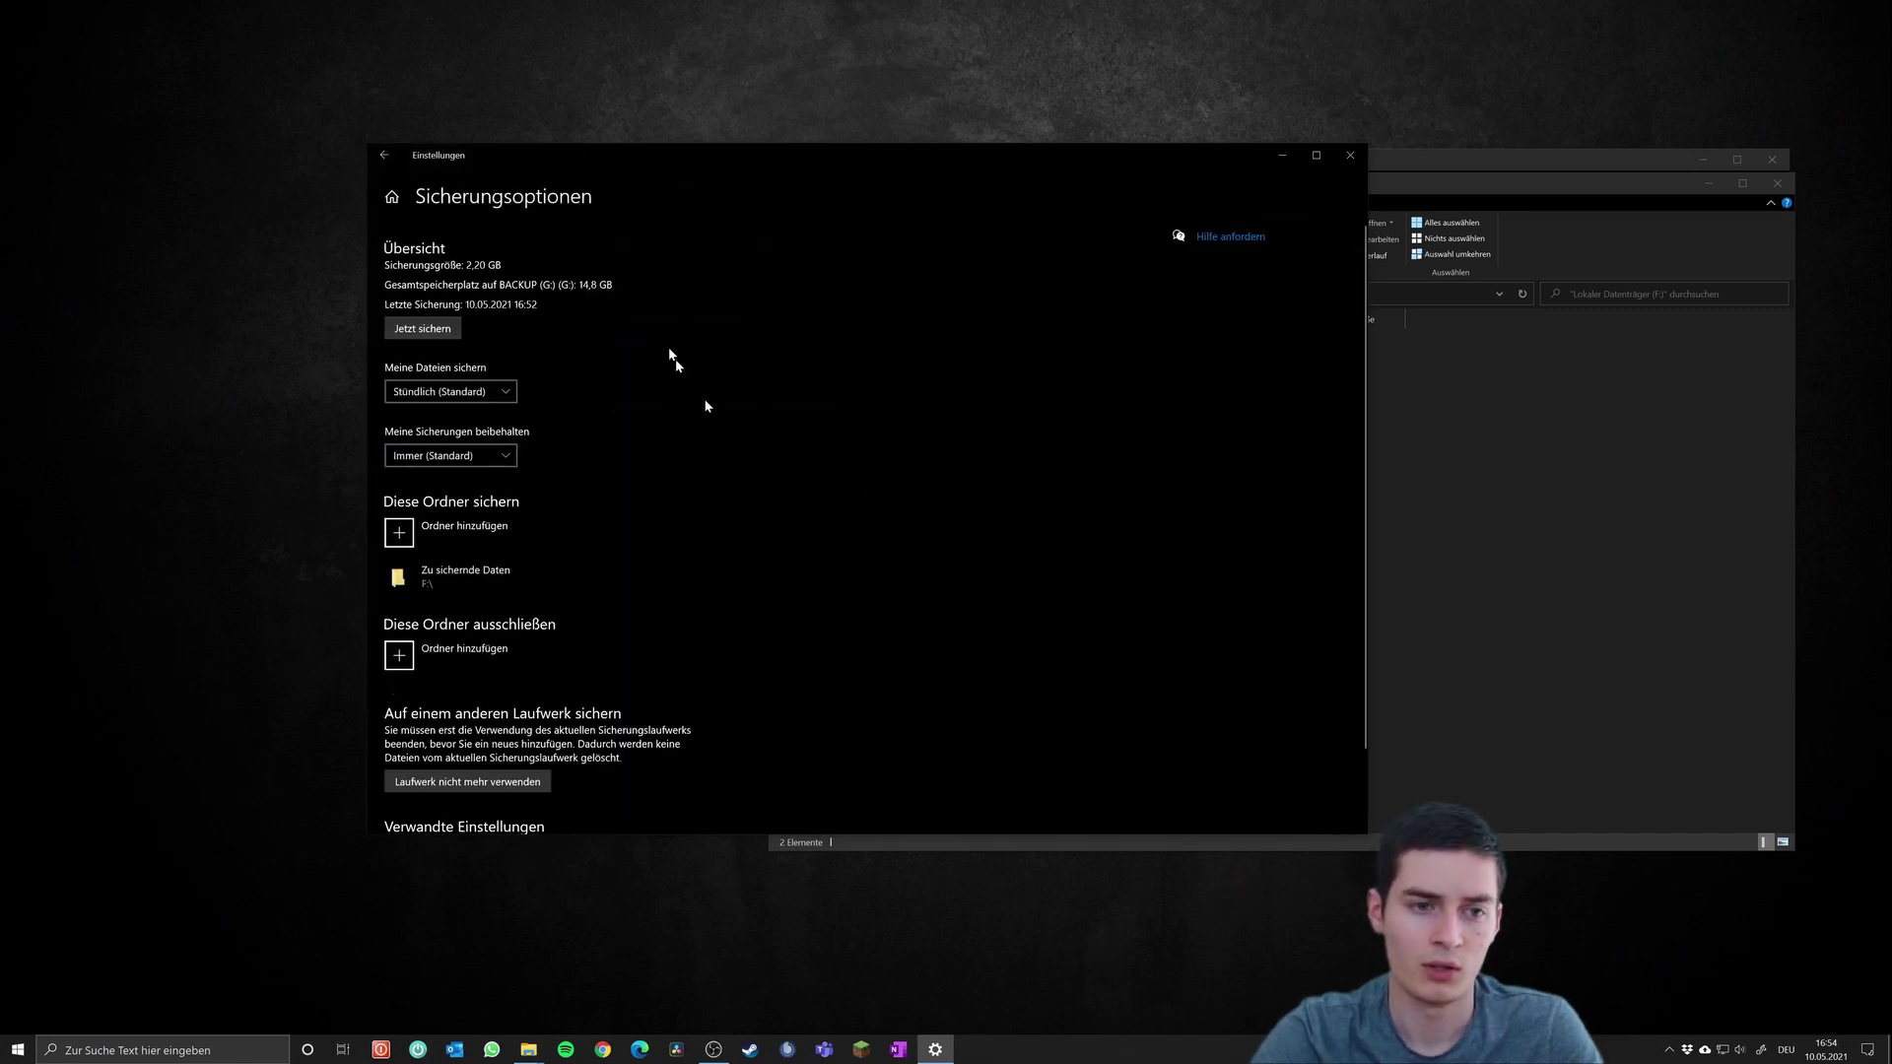
scroll(798, 473, "down", 2)
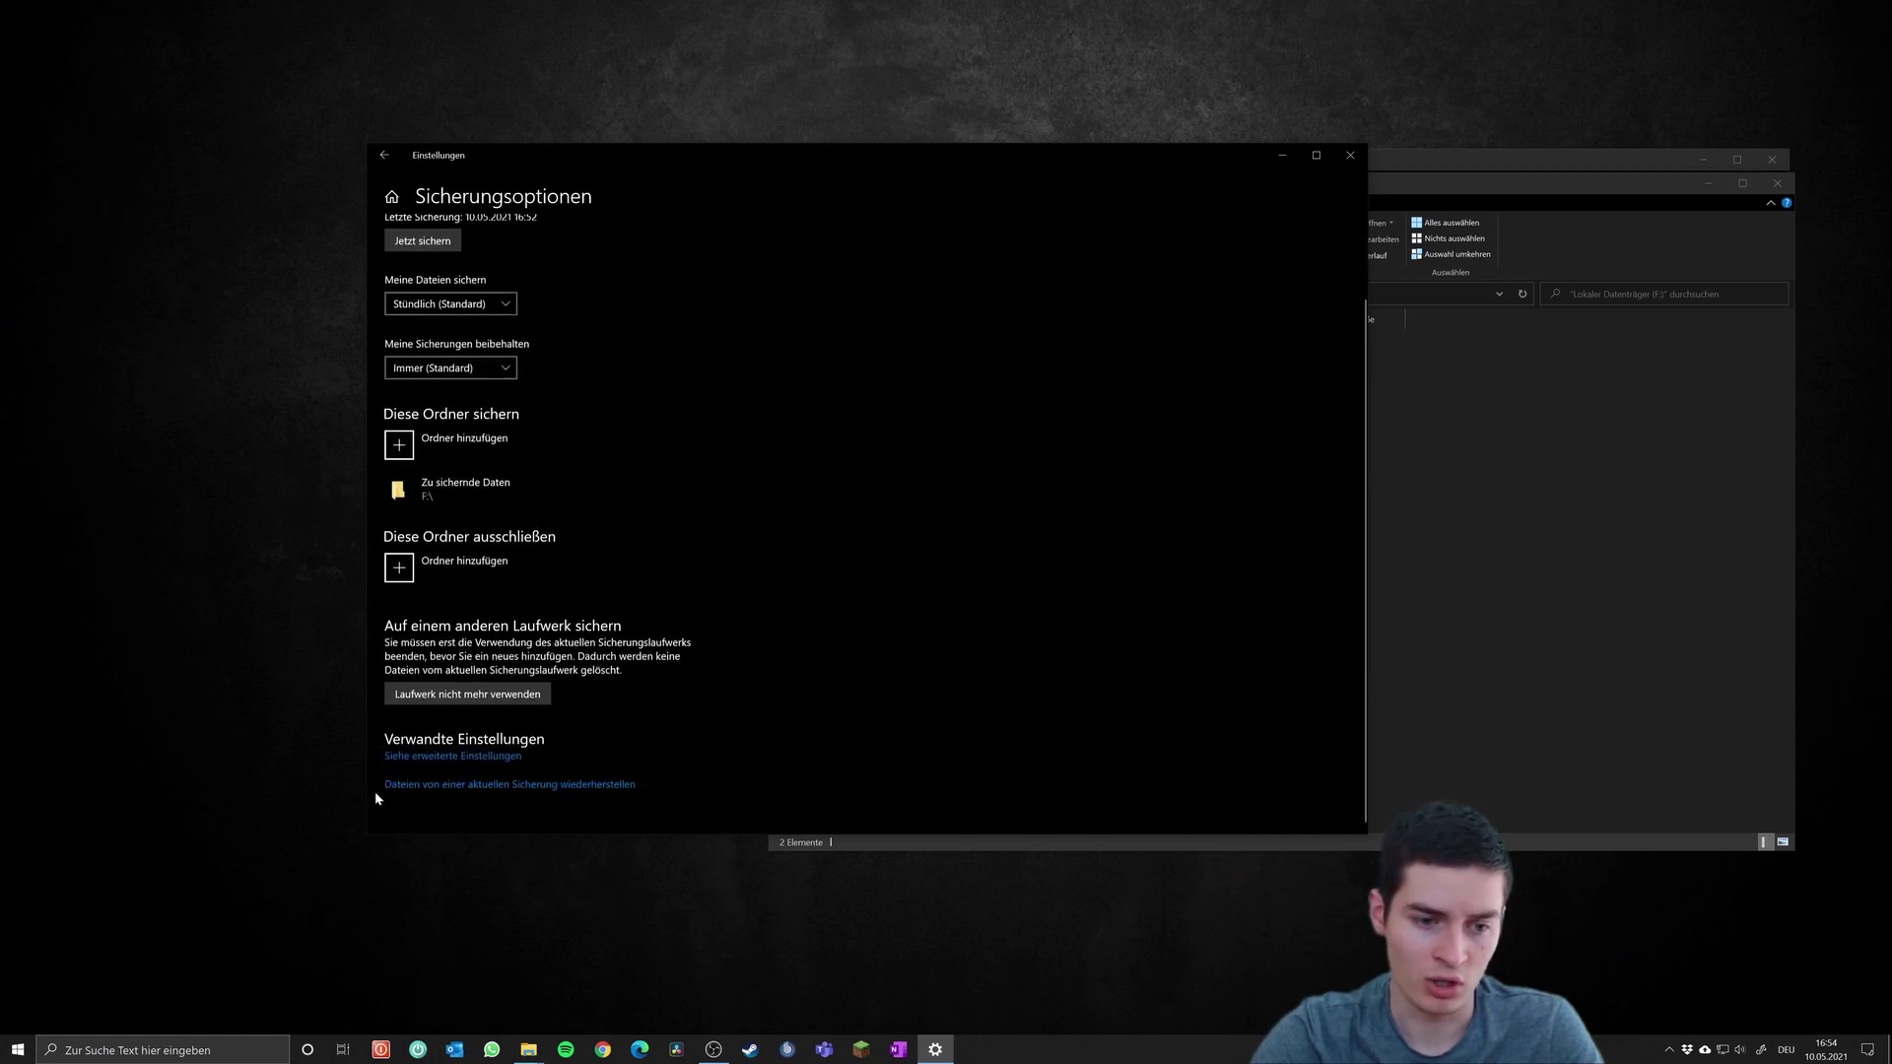
left_click(567, 786)
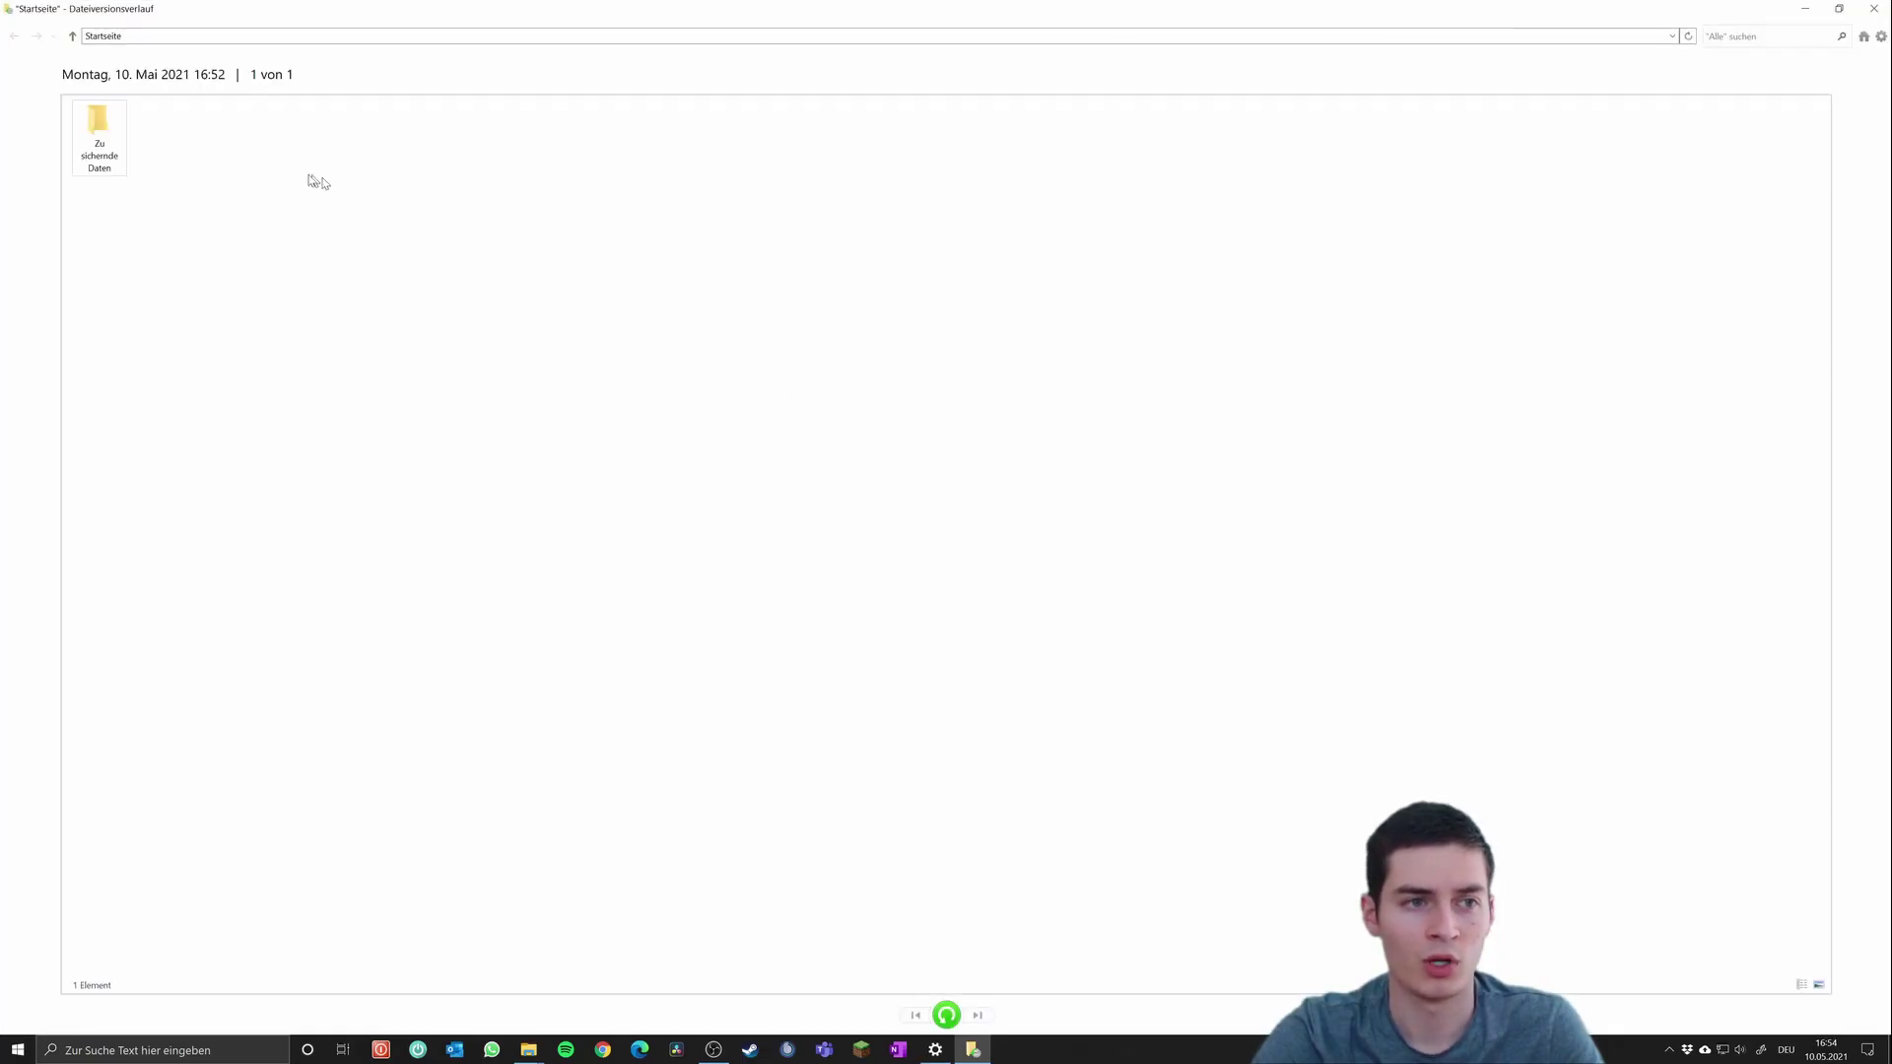
left_click(101, 136)
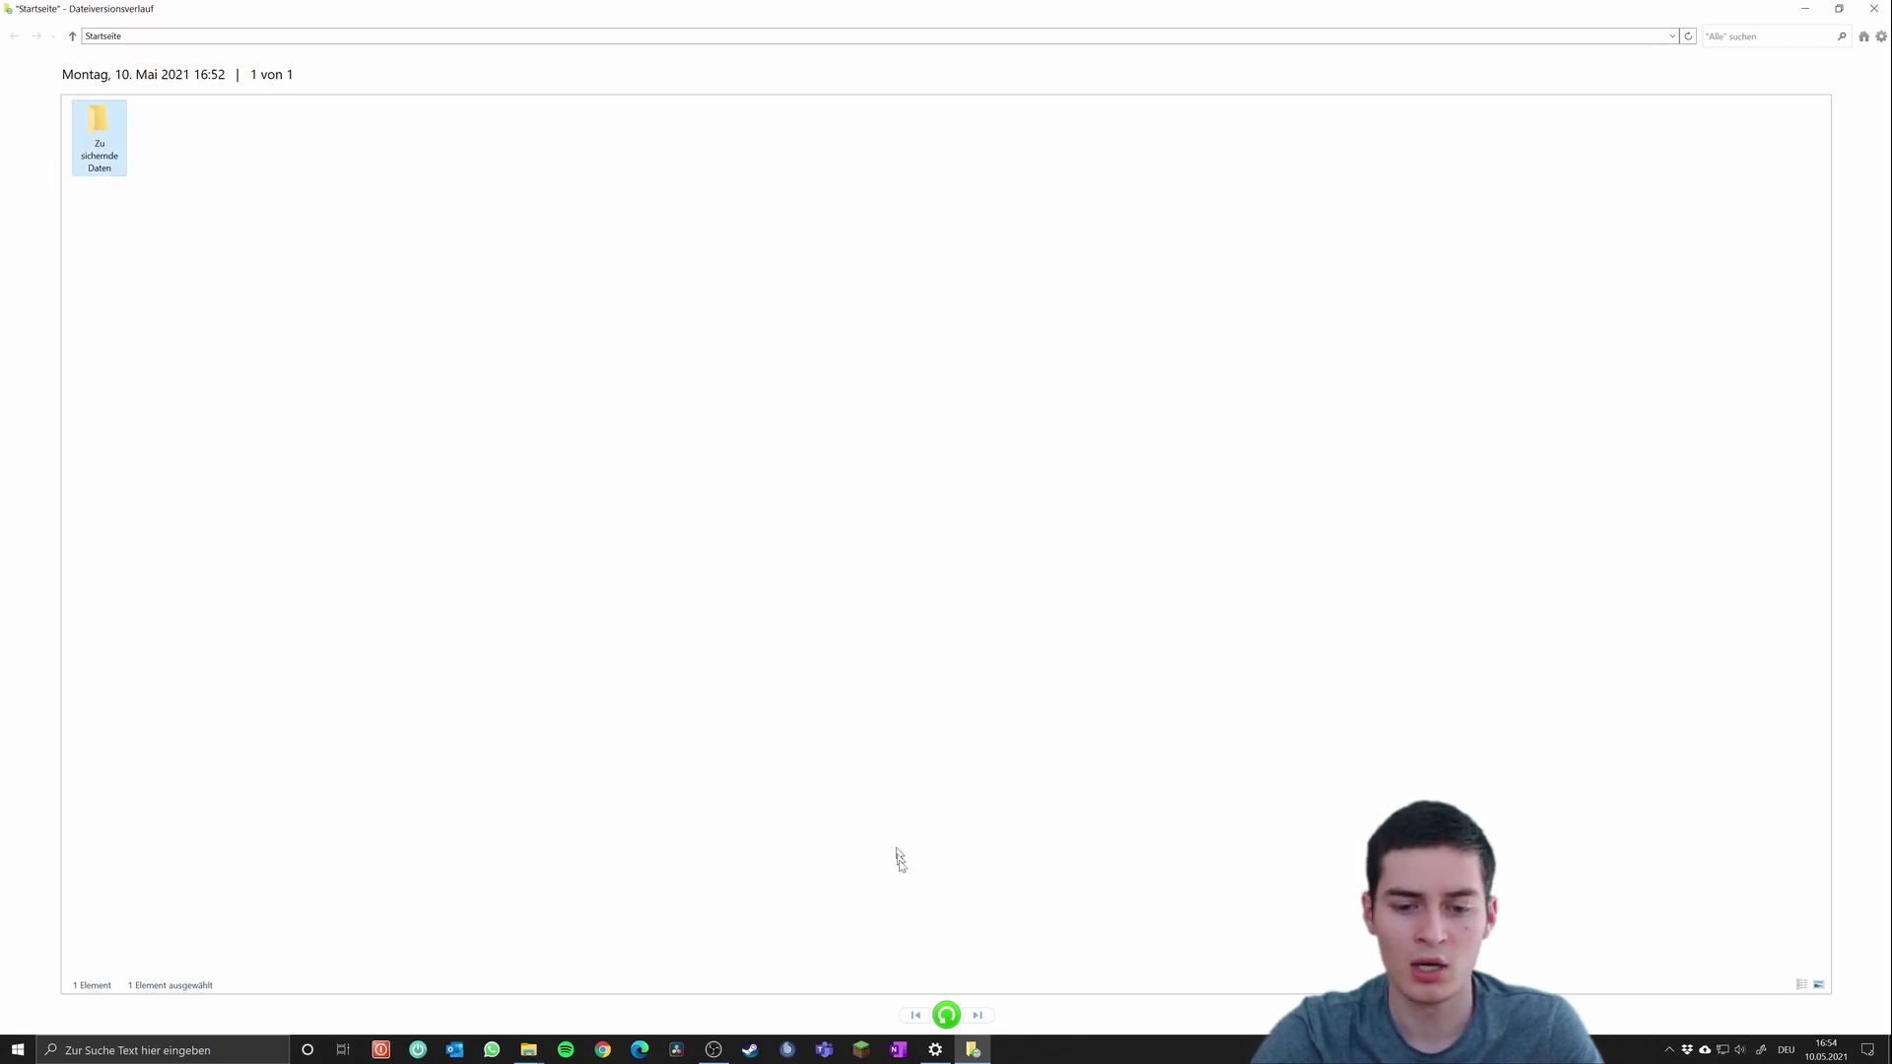
left_click(944, 1013)
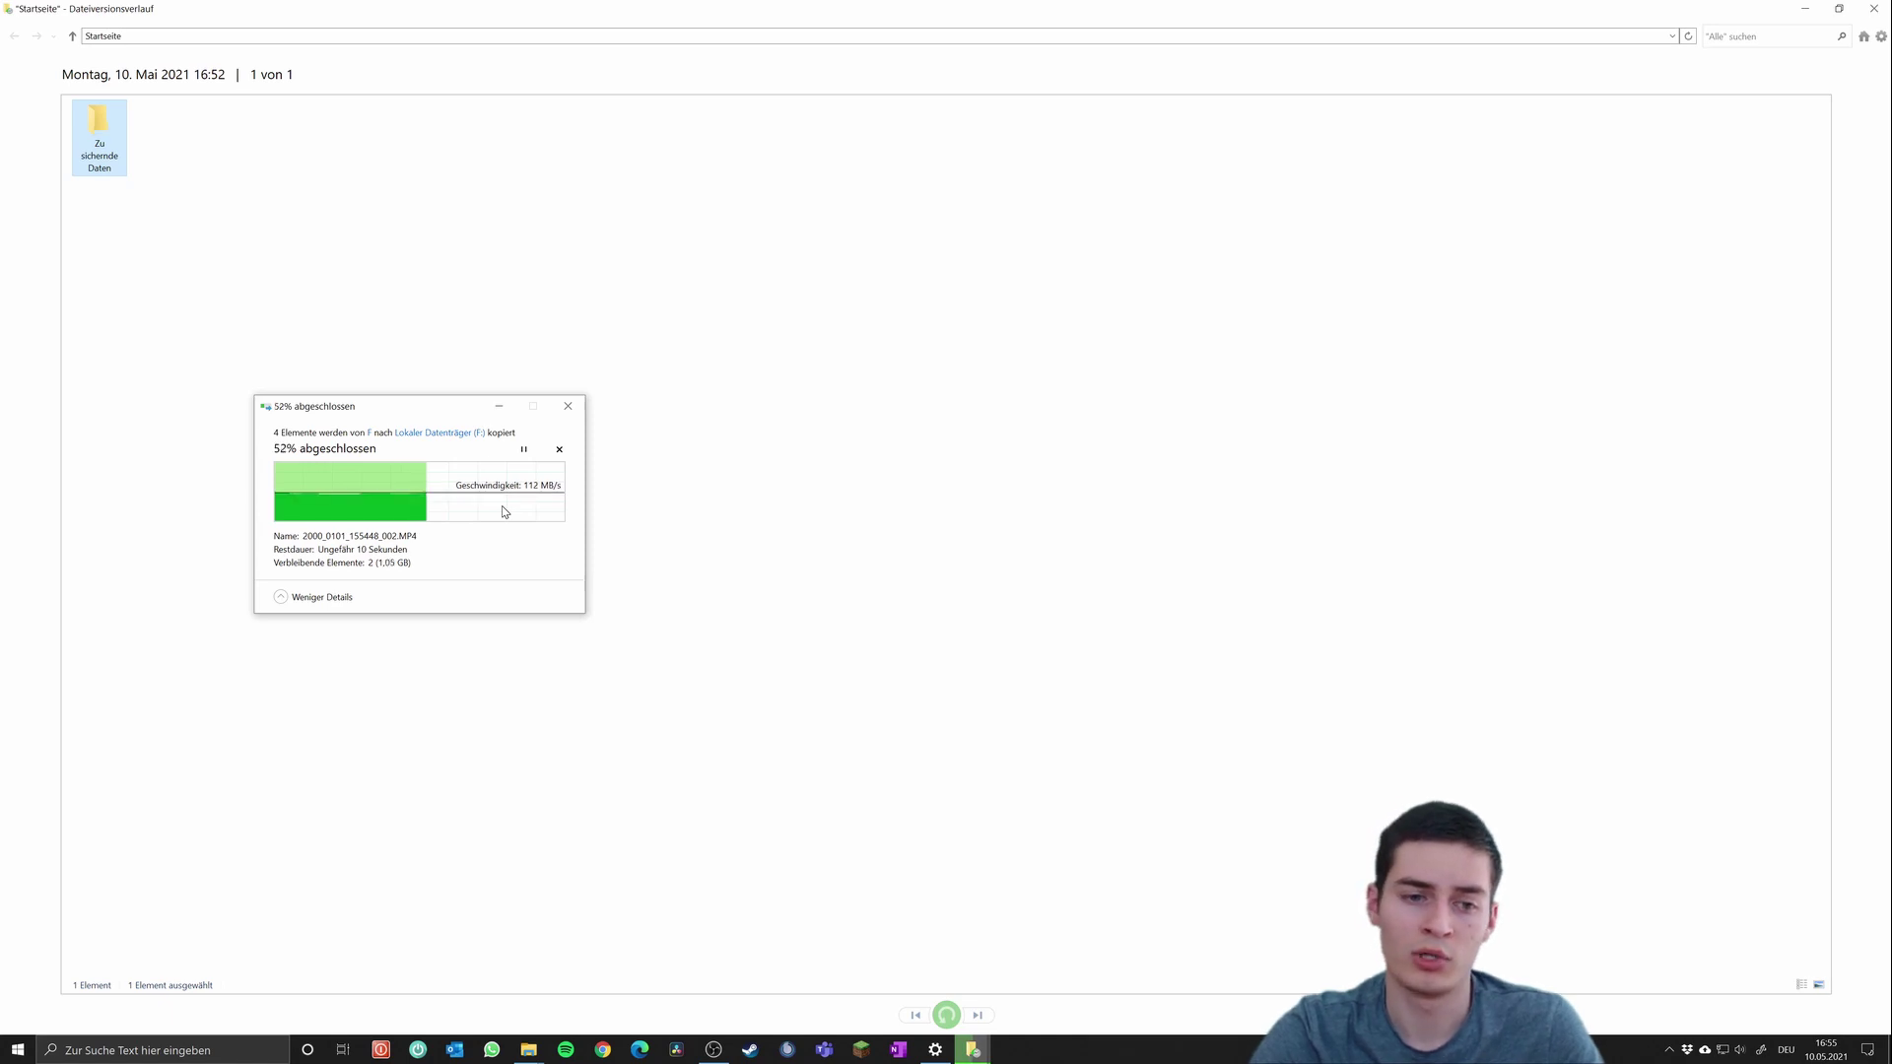
Step: Switch to the File Explorer window for Lokaler Datenträger (F:) and check the contents of the restored Zu sichernde Daten folder
mouse_move(529, 1049)
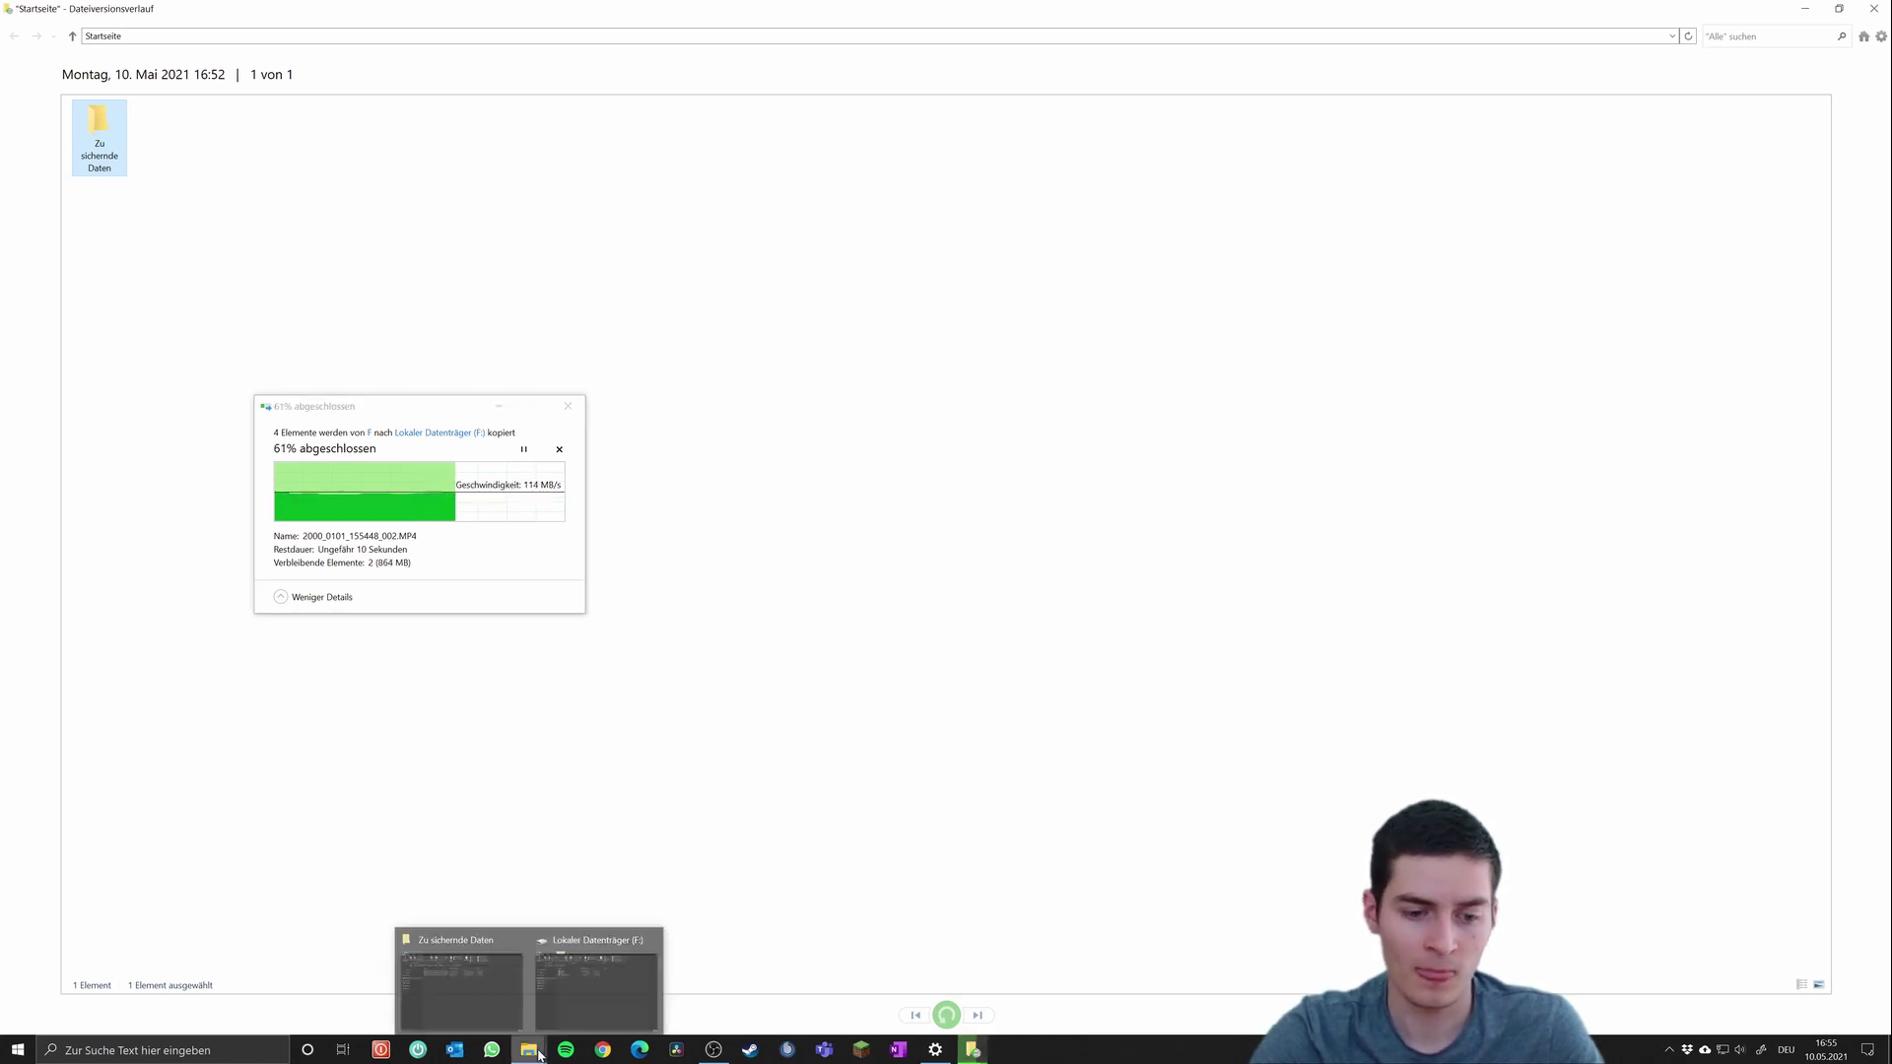
left_click(596, 976)
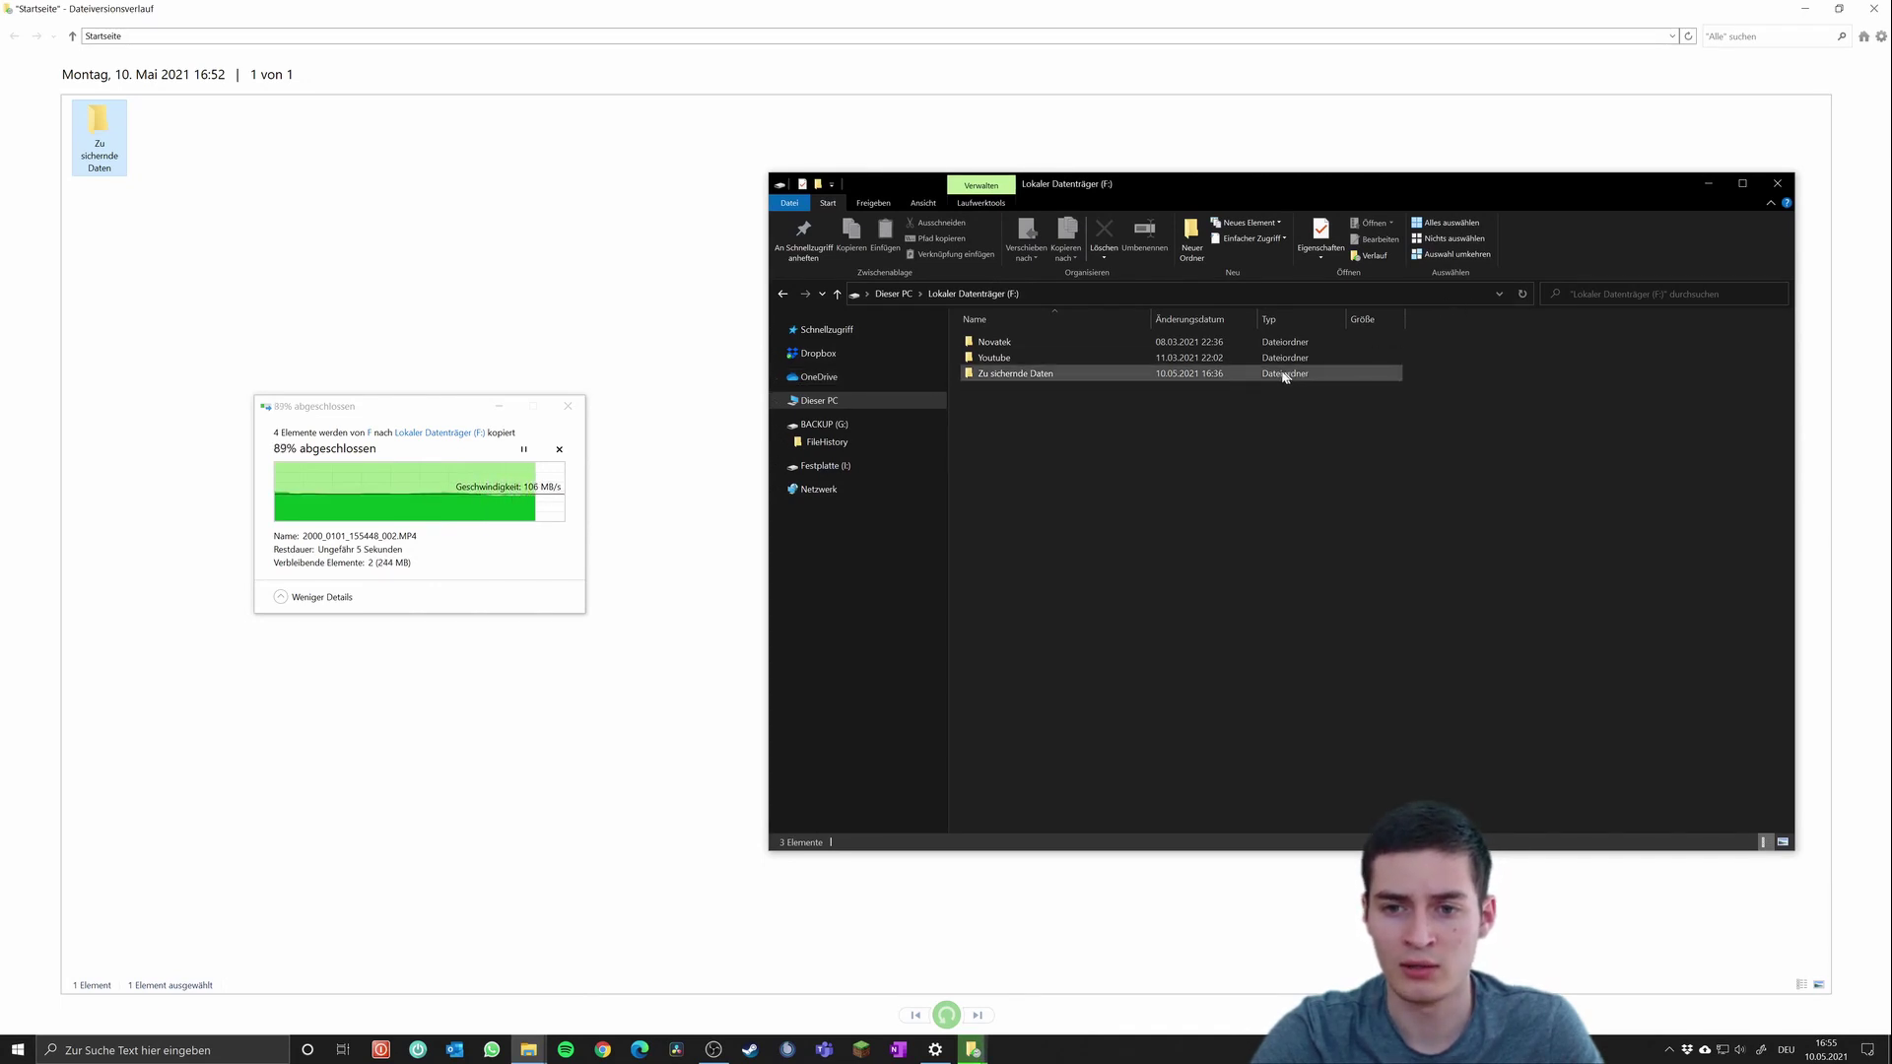
double_click(1286, 373)
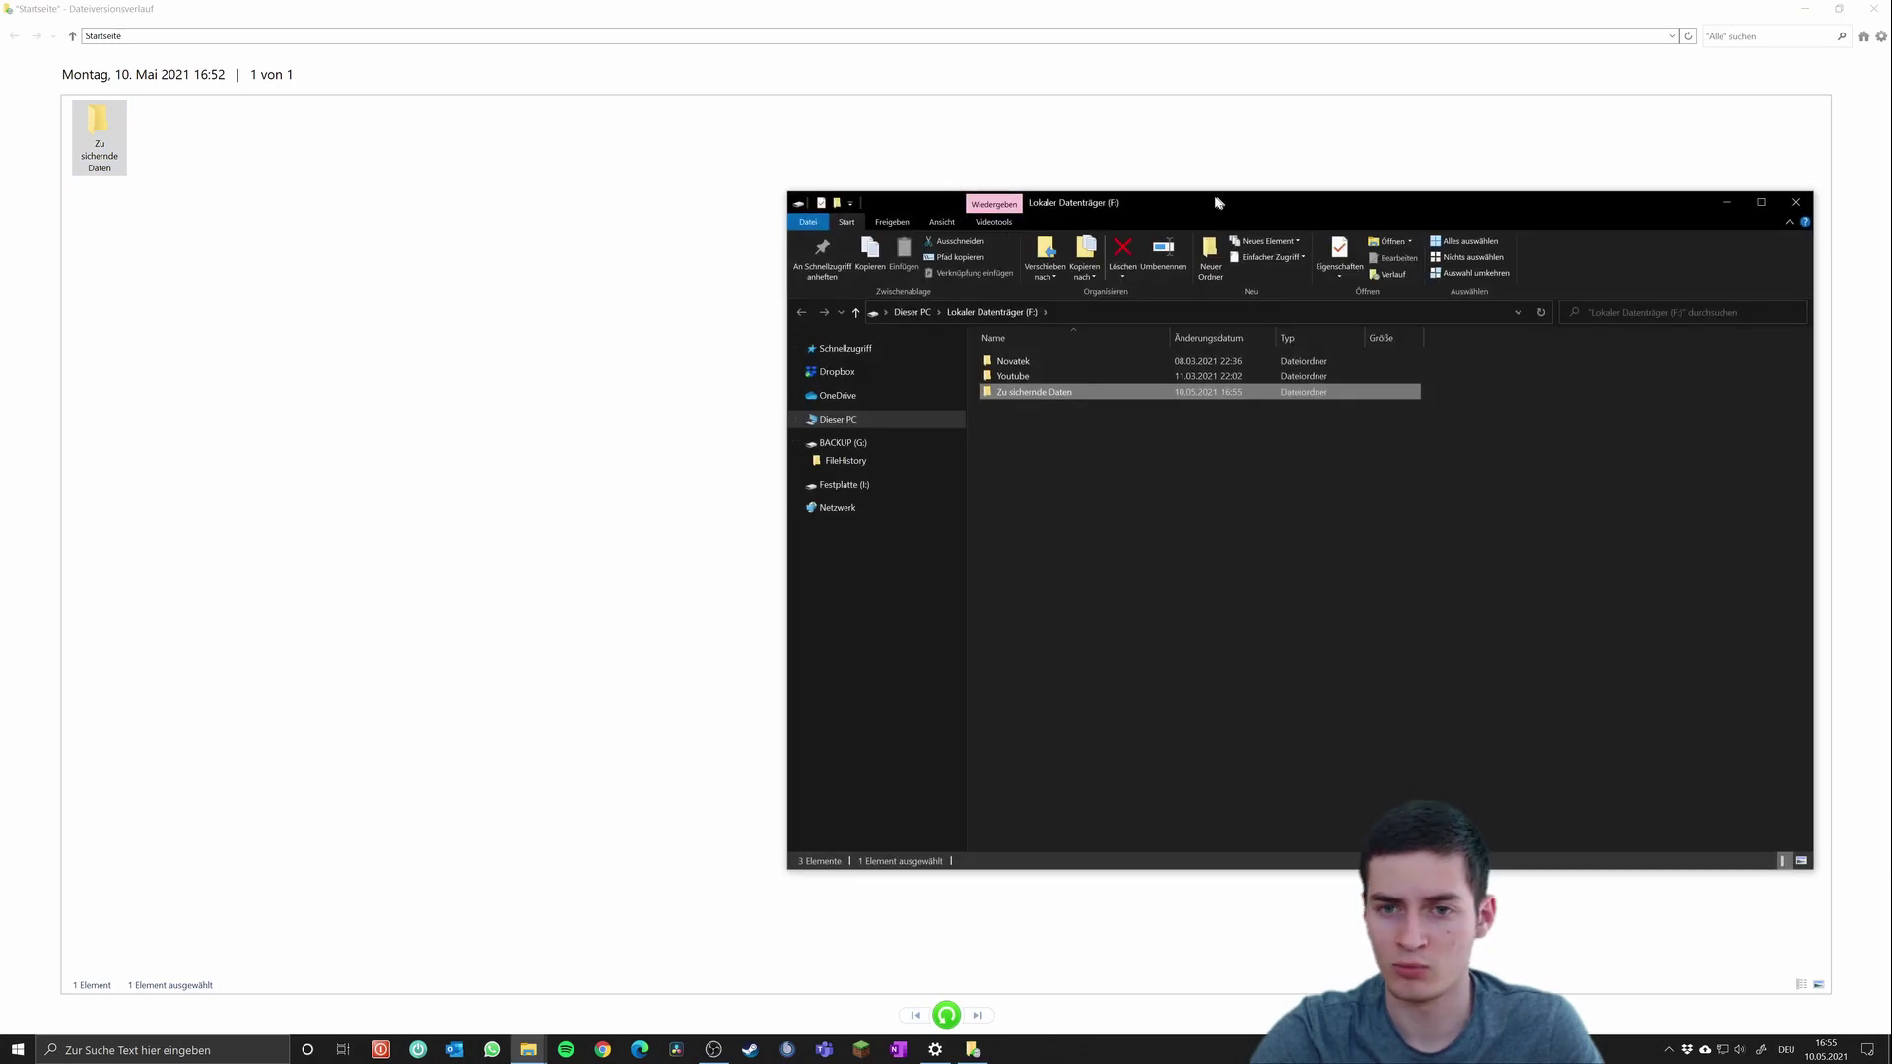
left_click_drag(1184, 204, 1090, 205)
double_click(1152, 394)
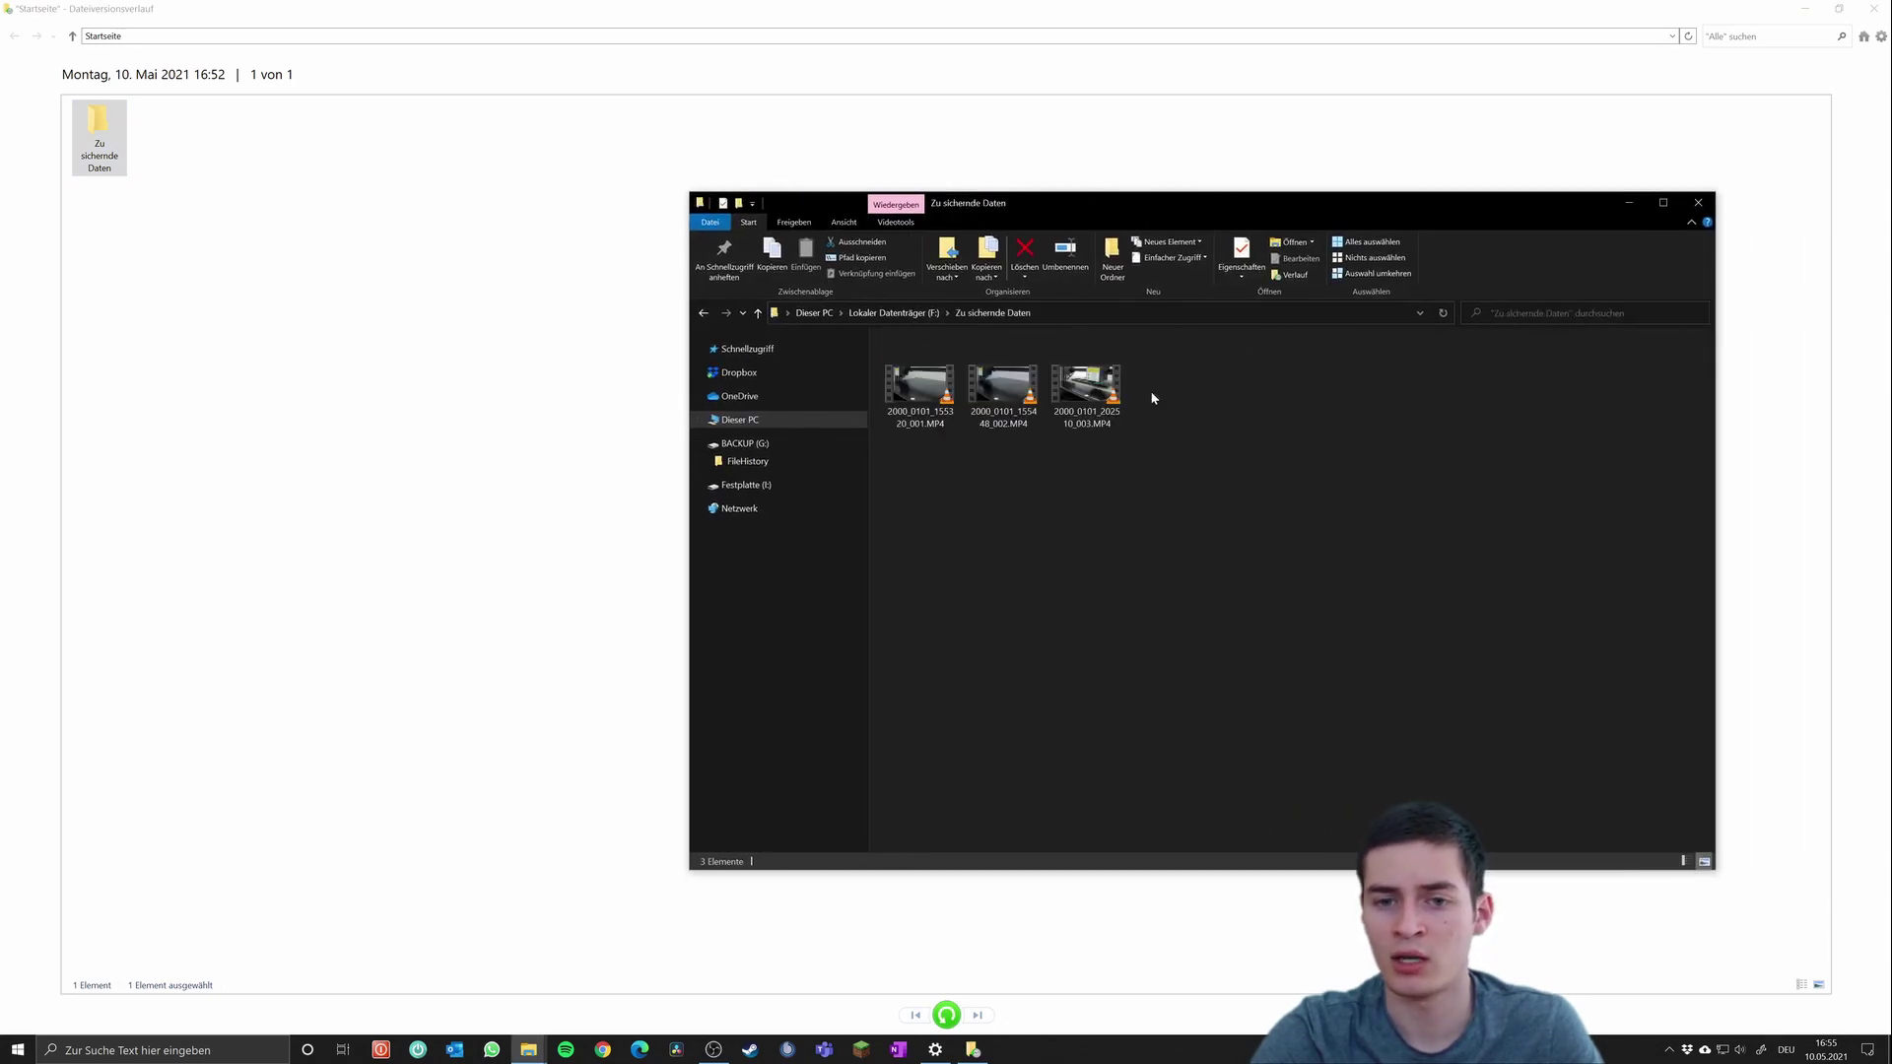